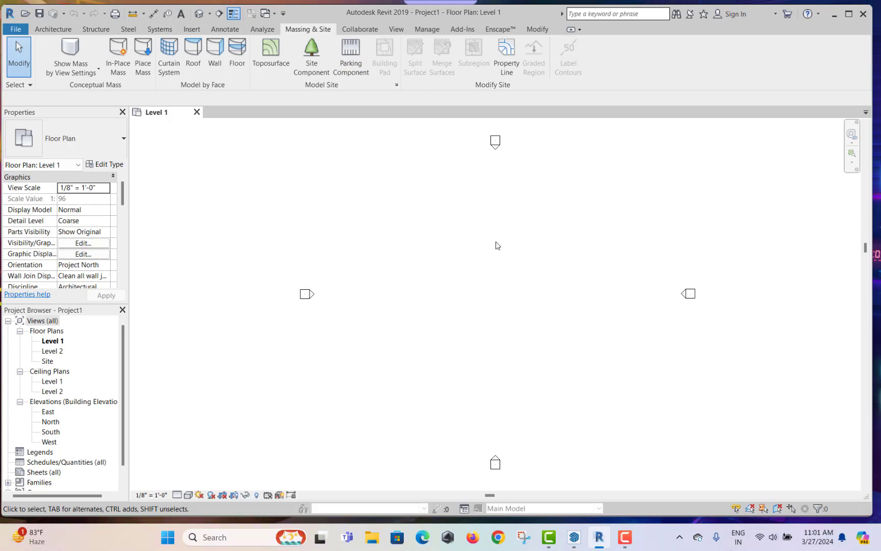
# - In the South elevation, add three levels above Level 2 by picking level lines with a 10' offset
pyautogui.moveTo(499, 256); pyautogui.dragTo(493, 280, button='middle')
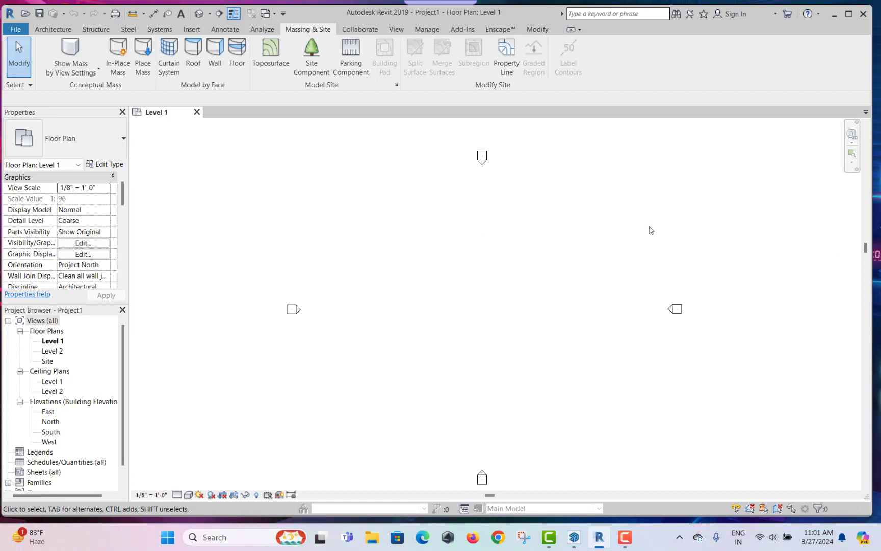
pyautogui.doubleClick(50, 431)
pyautogui.moveTo(665, 240); pyautogui.dragTo(585, 251, button='middle')
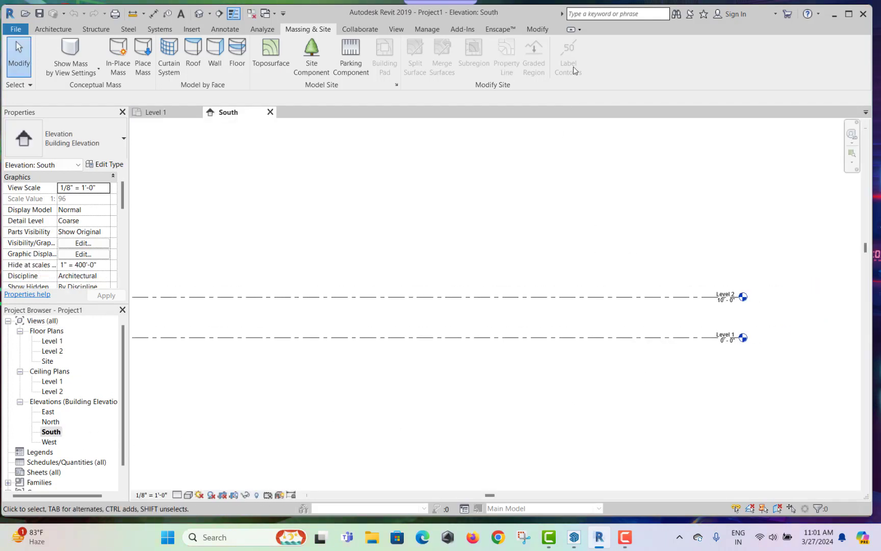
pyautogui.click(53, 29)
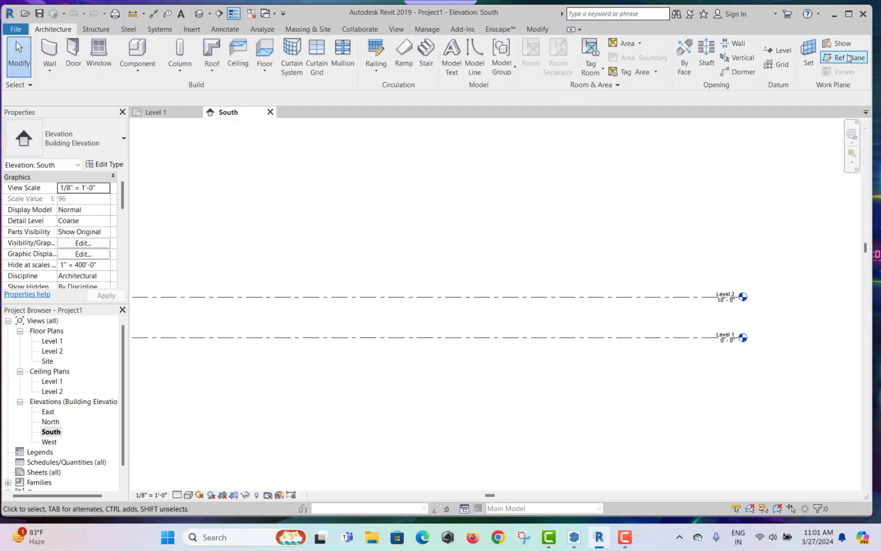
pyautogui.click(779, 49)
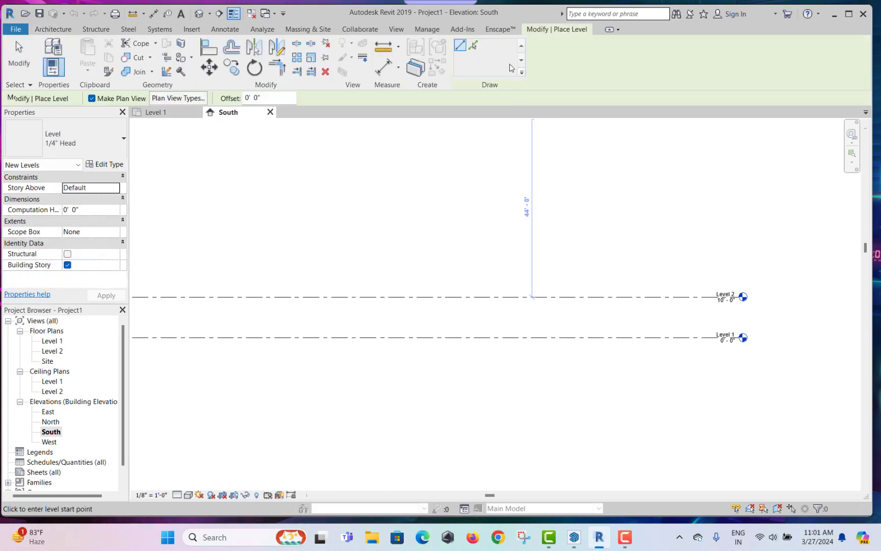
pyautogui.click(474, 46)
pyautogui.moveTo(290, 100); pyautogui.dragTo(221, 103)
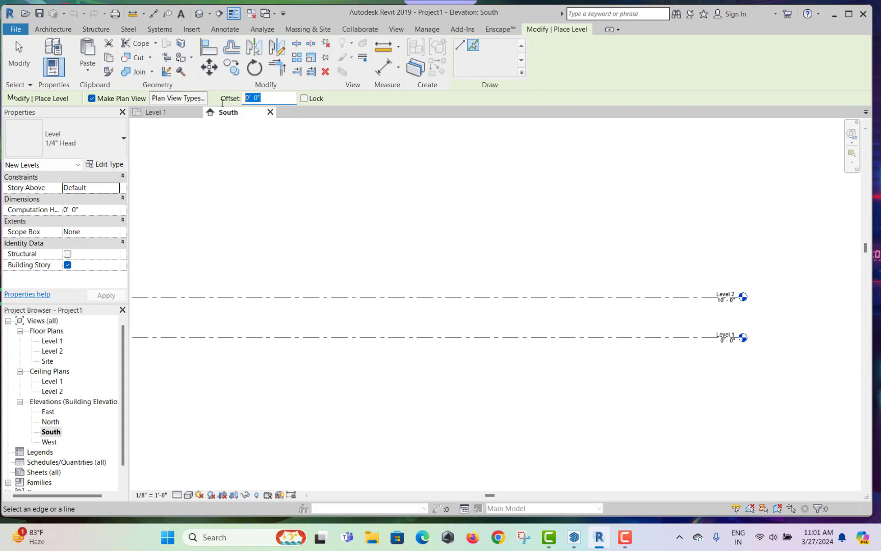
pyautogui.write('10')
pyautogui.press('Return')
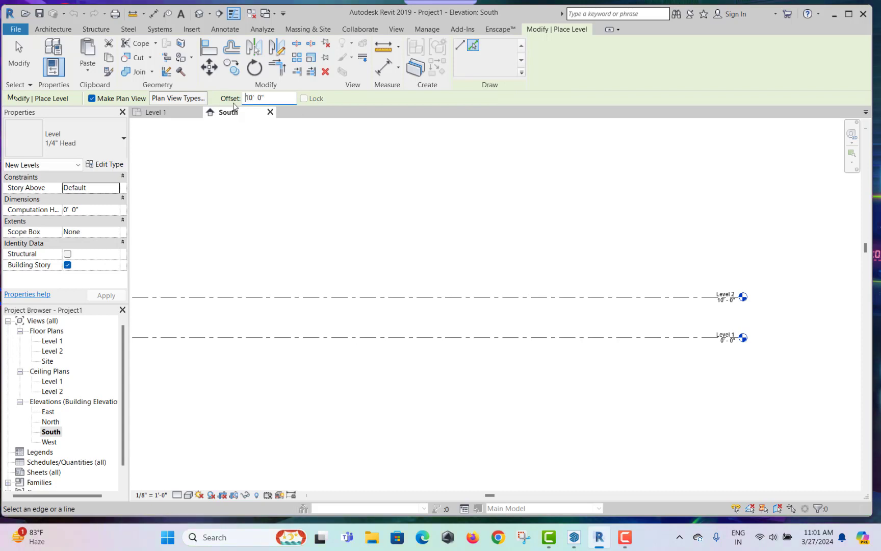
pyautogui.click(483, 296)
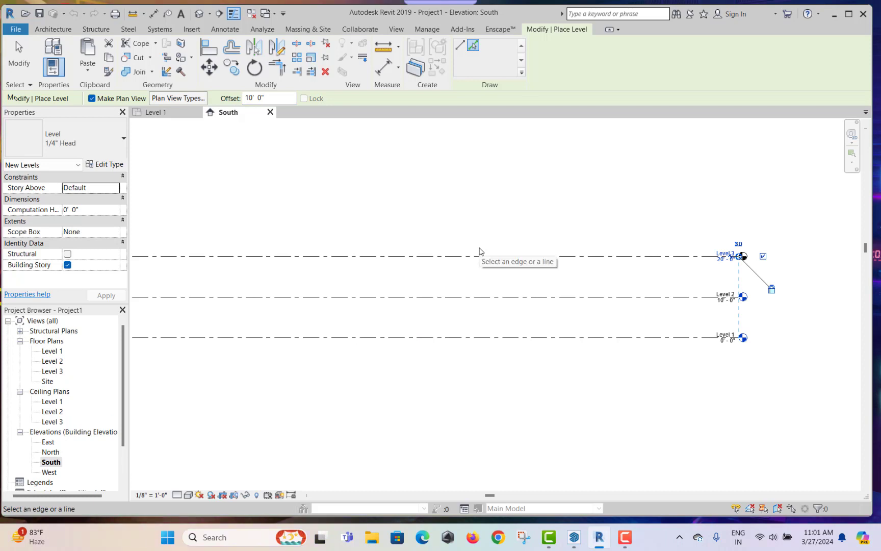
pyautogui.click(485, 257)
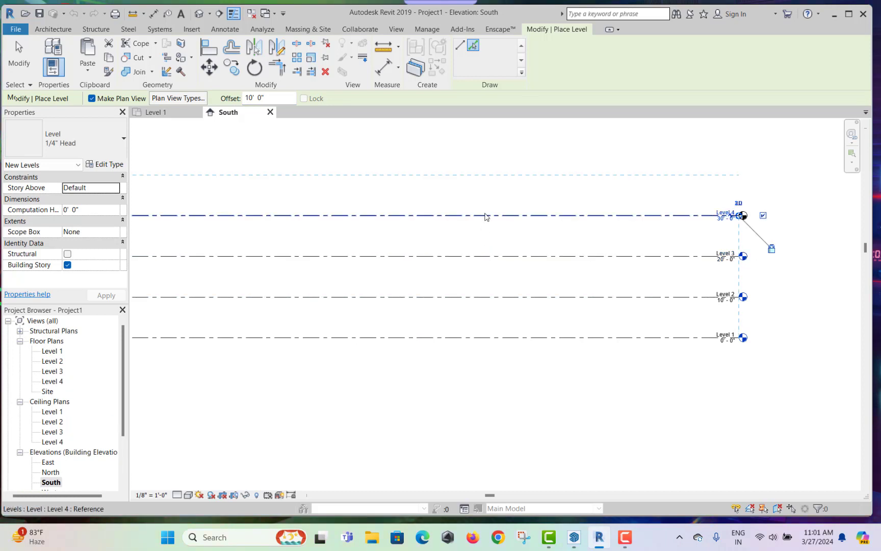
pyautogui.click(486, 214)
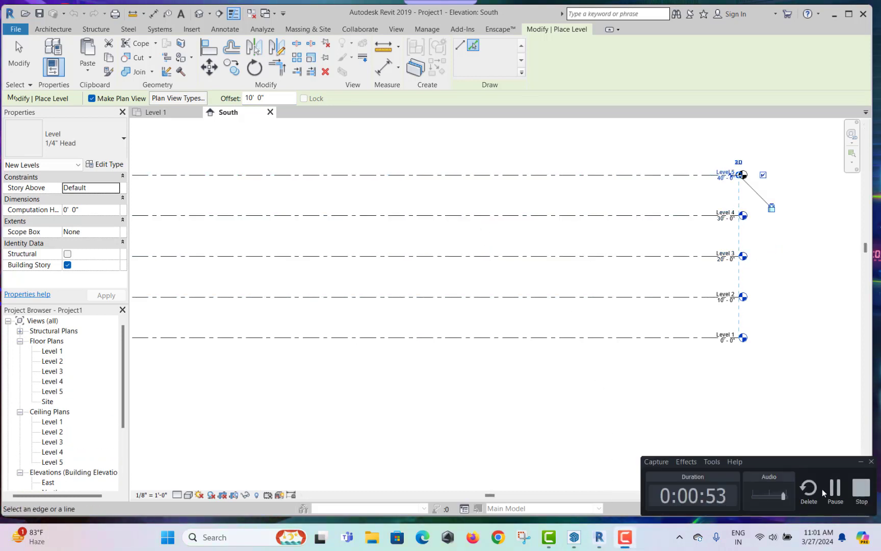
# - Add five more levels at 10' spacing above Level 5, up to Level 10, and end the Level command
pyautogui.scroll(-3, 608, 370)
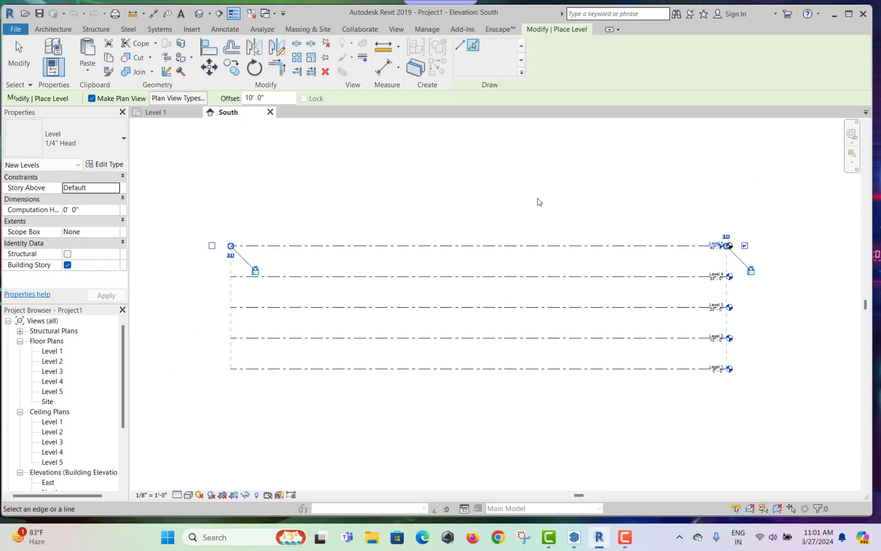
pyautogui.click(539, 245)
pyautogui.click(543, 215)
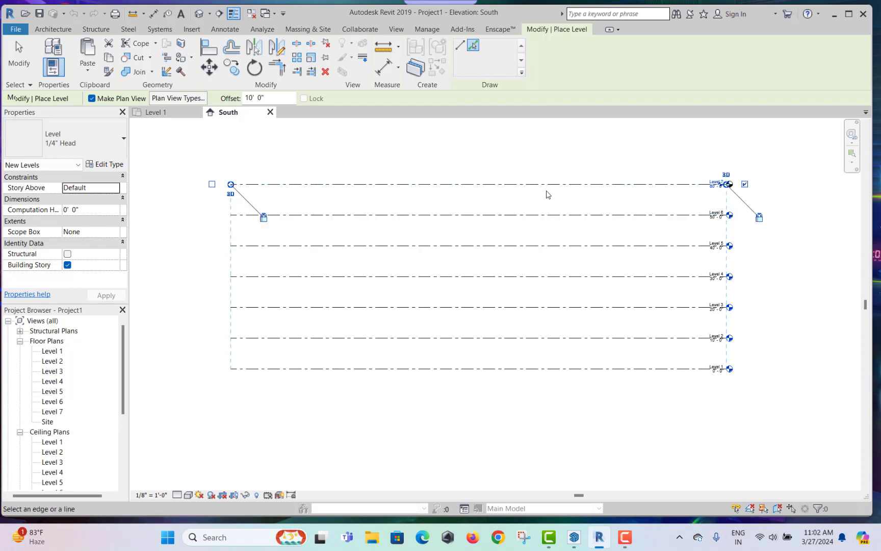
pyautogui.click(544, 182)
pyautogui.click(557, 152)
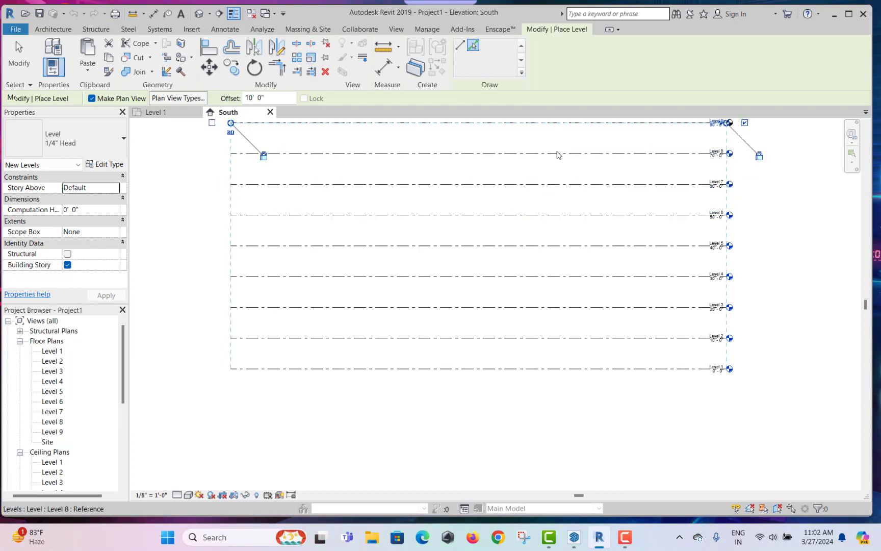
pyautogui.moveTo(558, 155); pyautogui.dragTo(495, 260, button='middle')
pyautogui.click(518, 226)
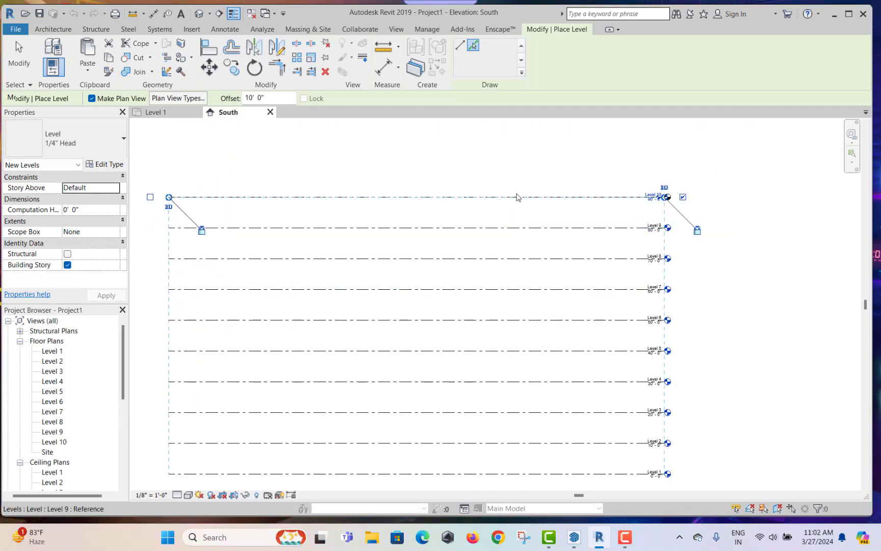
pyautogui.rightClick(512, 163)
pyautogui.click(538, 171)
pyautogui.rightClick(538, 170)
pyautogui.click(558, 178)
pyautogui.scroll(-2, 532, 213)
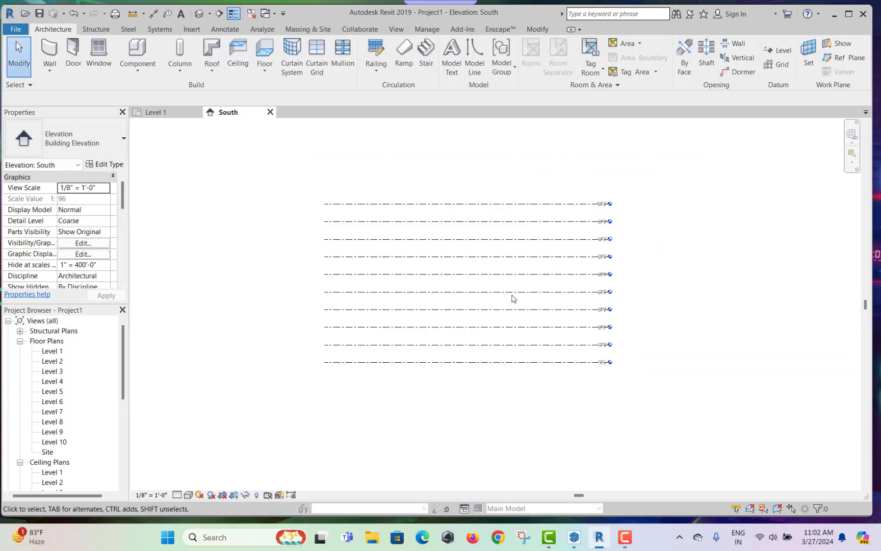
pyautogui.scroll(2, 512, 295)
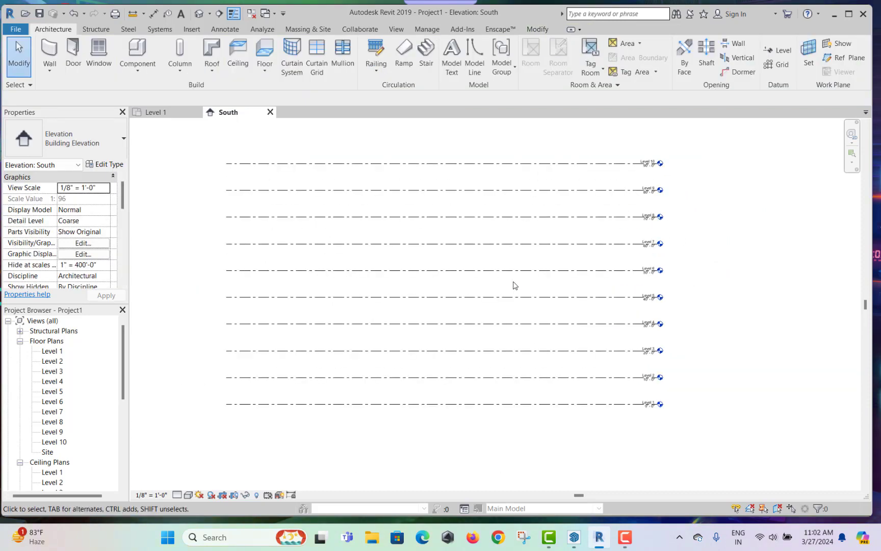
# - In the Level 1 floor plan, turn on Show Mass Form and Floors and start an in-place mass named Mass 1
pyautogui.doubleClick(53, 351)
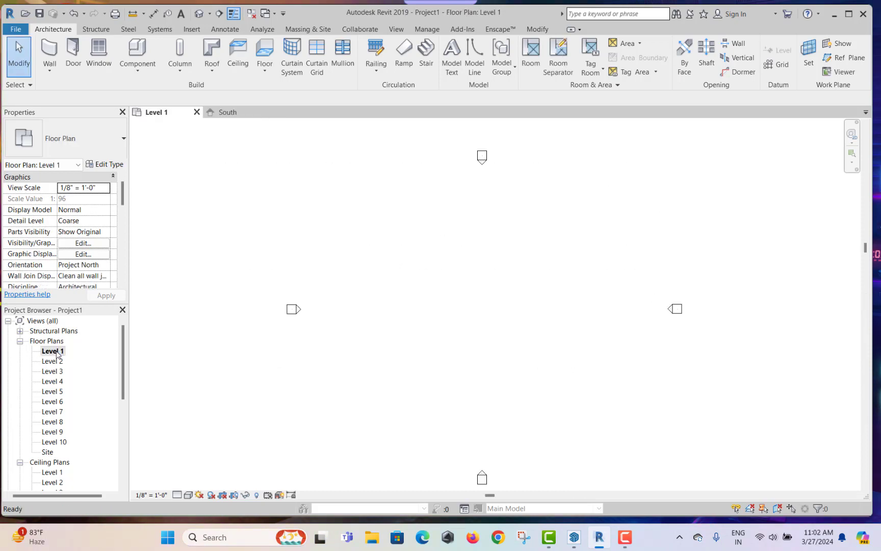
pyautogui.click(308, 31)
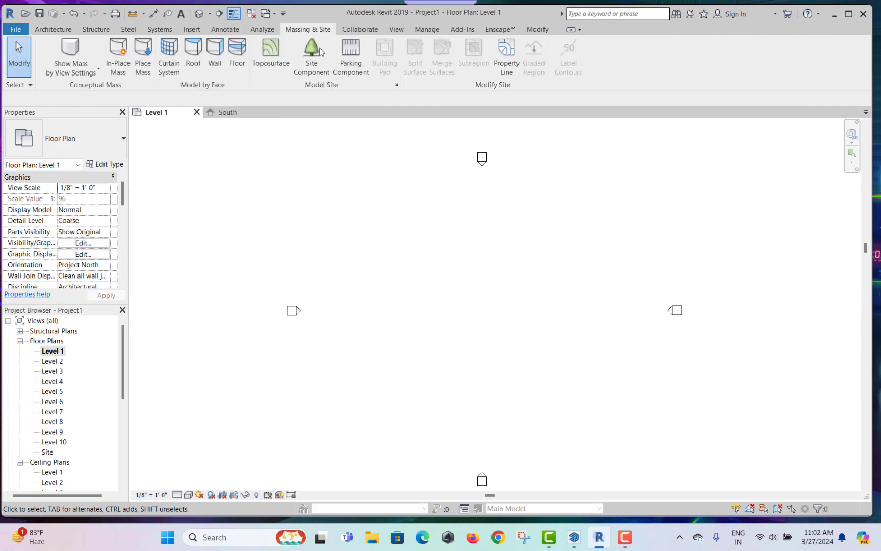
pyautogui.click(73, 48)
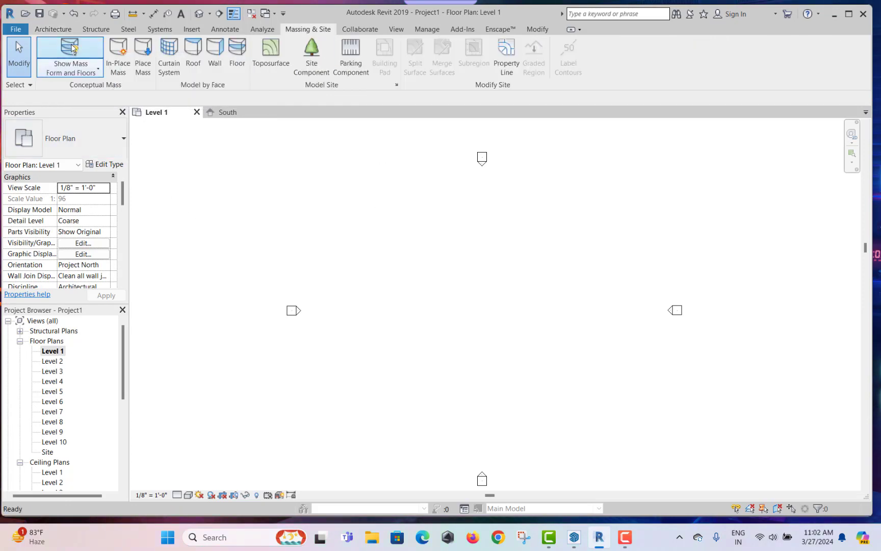
pyautogui.click(129, 61)
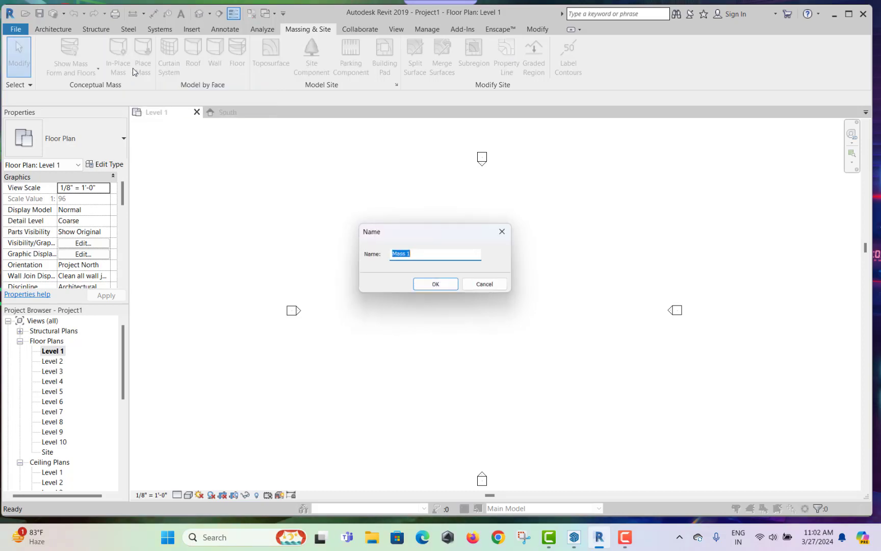
pyautogui.click(435, 286)
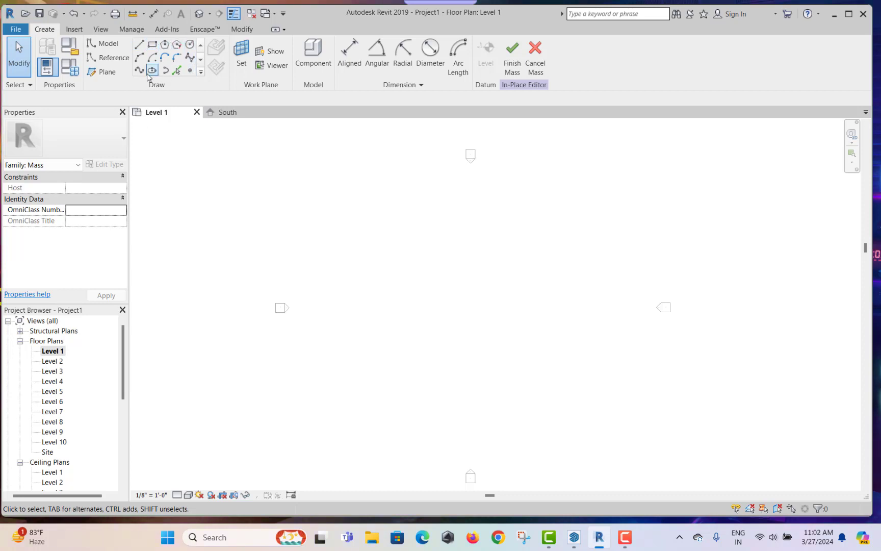
# - Draw a closed six-sided L-shaped outline of model lines between the elevation markers, with its short west side about 10' long
pyautogui.click(145, 46)
pyautogui.scroll(2, 448, 310)
pyautogui.click(412, 326)
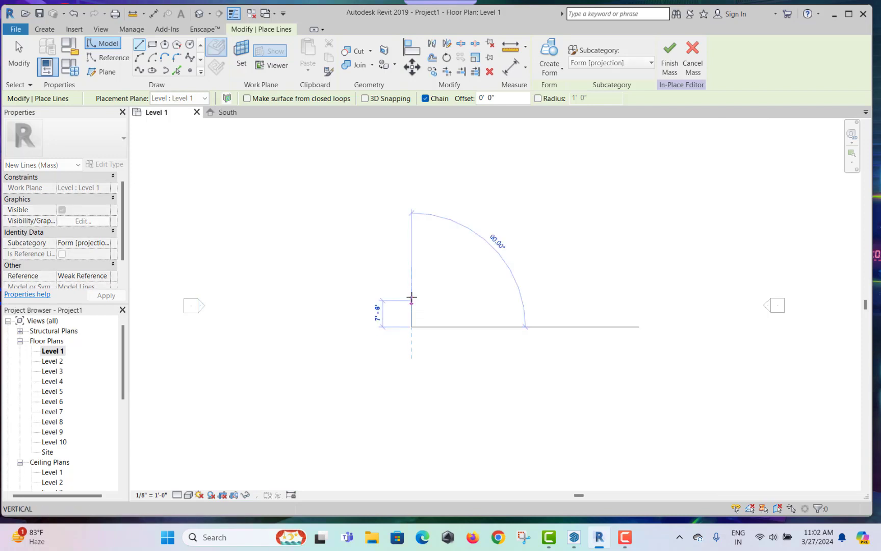
pyautogui.click(411, 292)
pyautogui.click(451, 291)
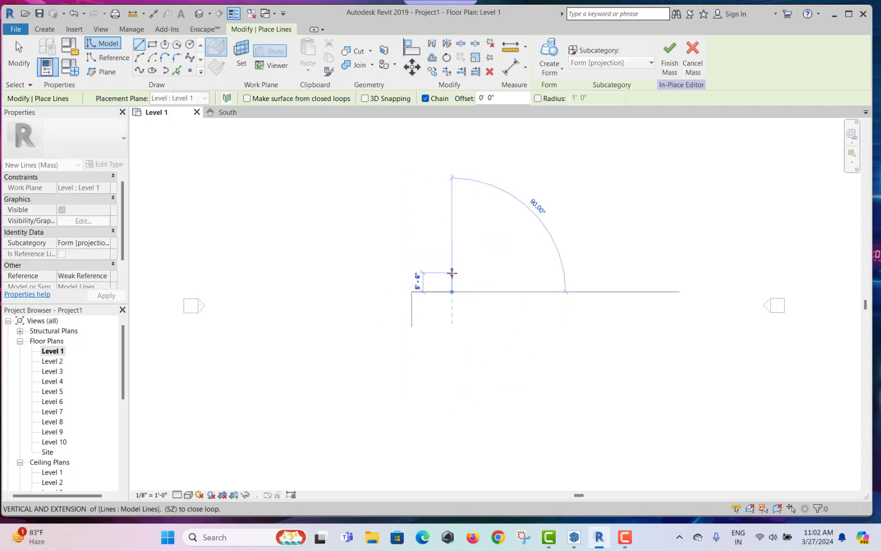
pyautogui.click(451, 267)
pyautogui.click(512, 267)
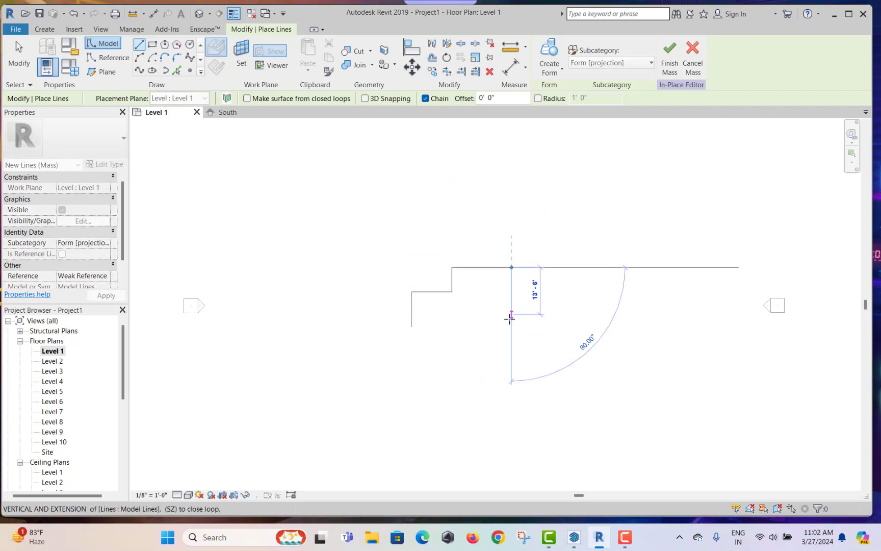
pyautogui.click(511, 326)
pyautogui.click(411, 326)
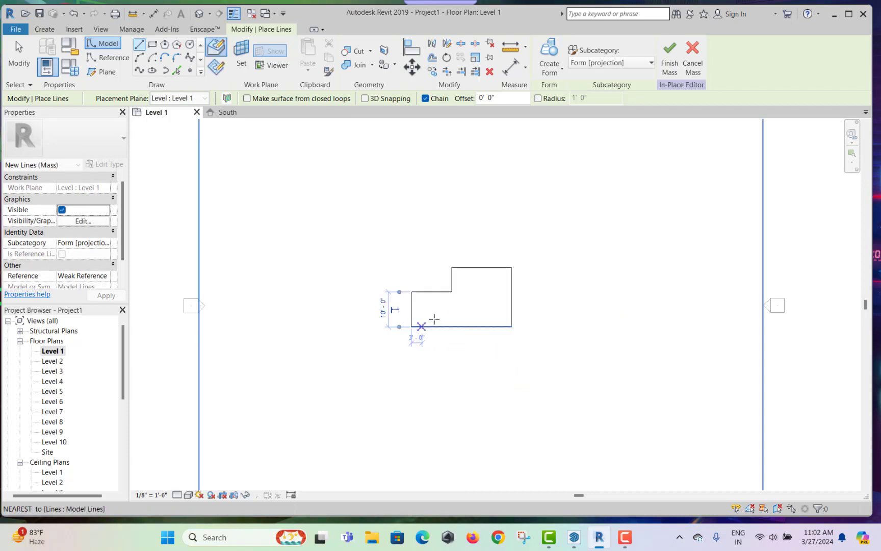
pyautogui.scroll(5, 433, 315)
pyautogui.rightClick(521, 259)
pyautogui.click(537, 264)
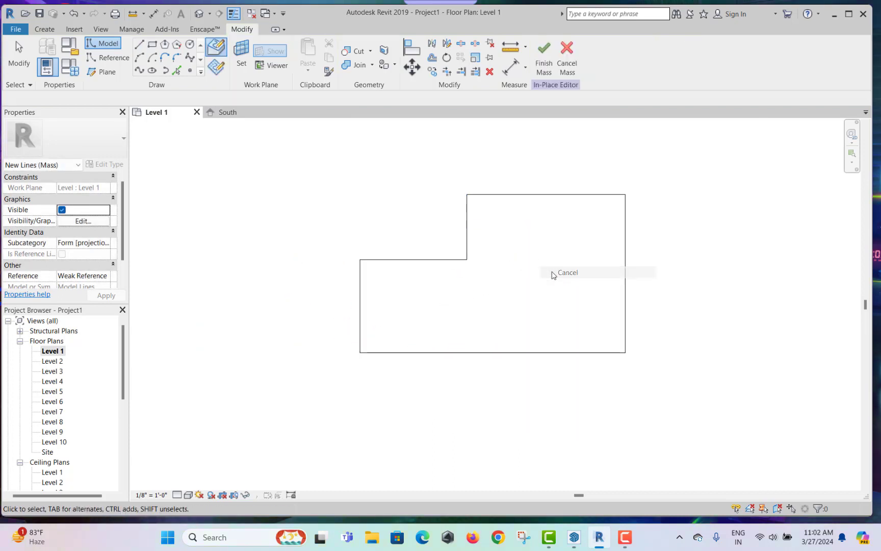
pyautogui.scroll(-1, 542, 275)
pyautogui.moveTo(537, 287); pyautogui.dragTo(503, 302, button='middle')
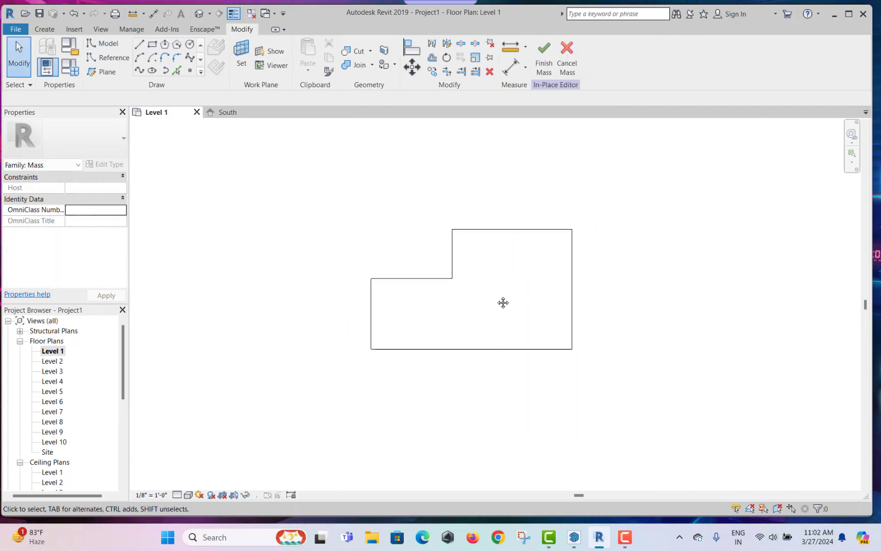
pyautogui.moveTo(484, 177); pyautogui.dragTo(452, 194, button='middle')
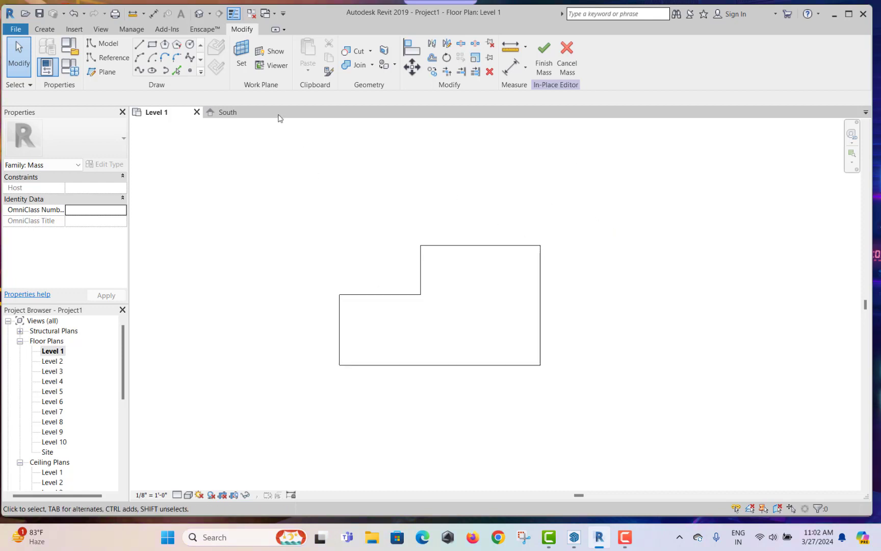
# - In the default 3D view, select all six lines of the L-shaped outline and create a solid form from them
pyautogui.click(197, 17)
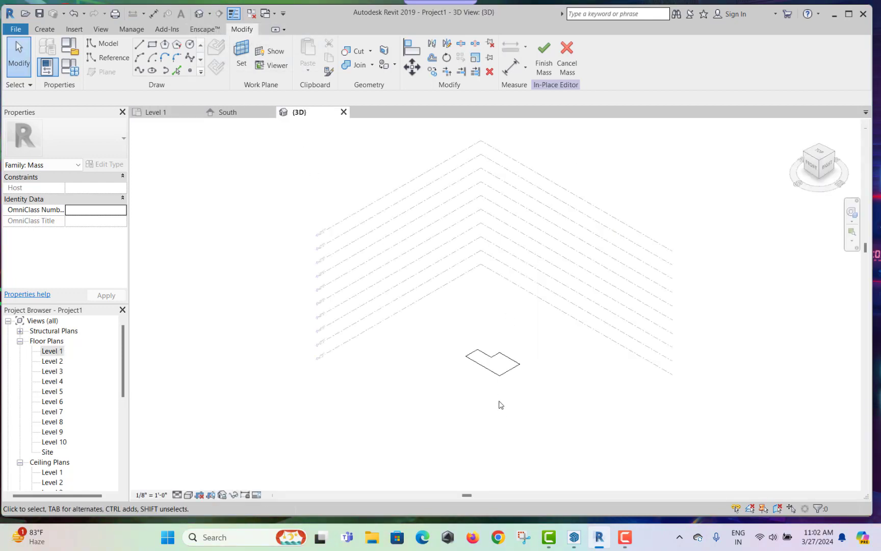
pyautogui.scroll(3, 498, 403)
pyautogui.moveTo(539, 356); pyautogui.dragTo(561, 362, button='middle')
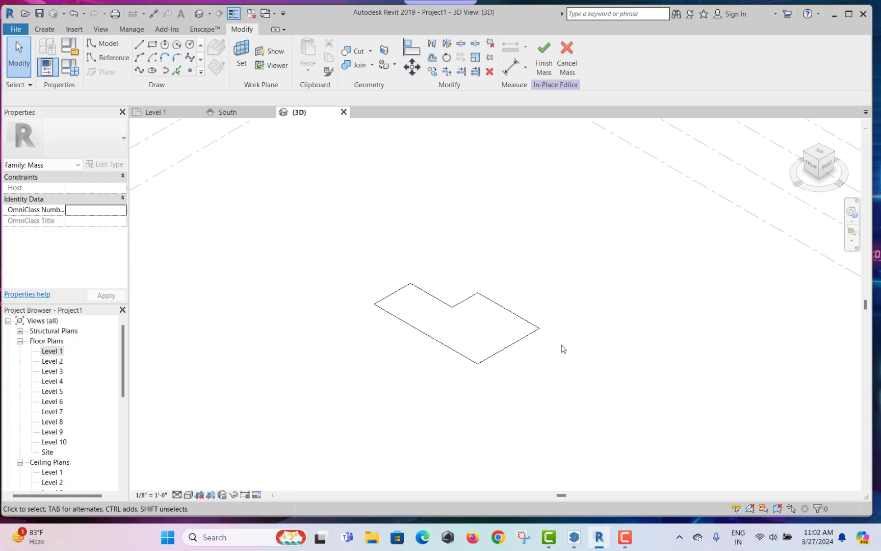
pyautogui.moveTo(571, 253); pyautogui.dragTo(345, 401)
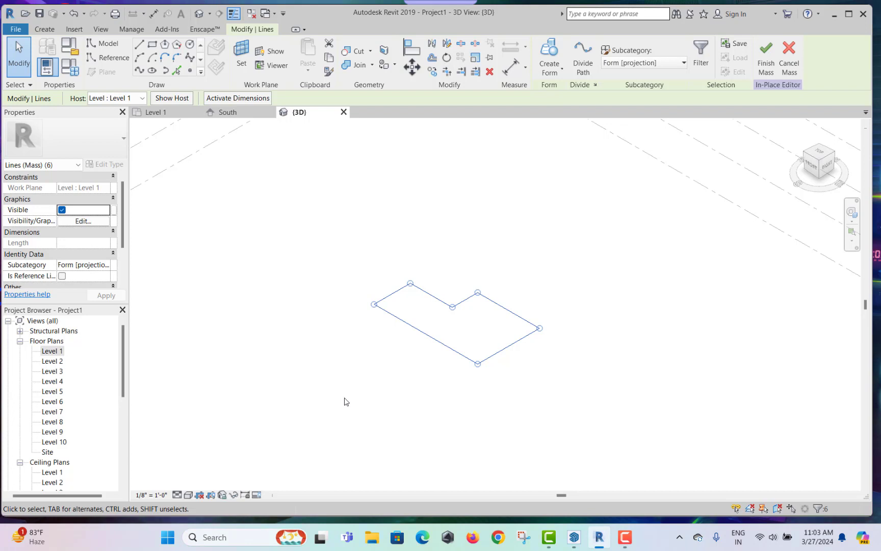
pyautogui.scroll(2, 512, 275)
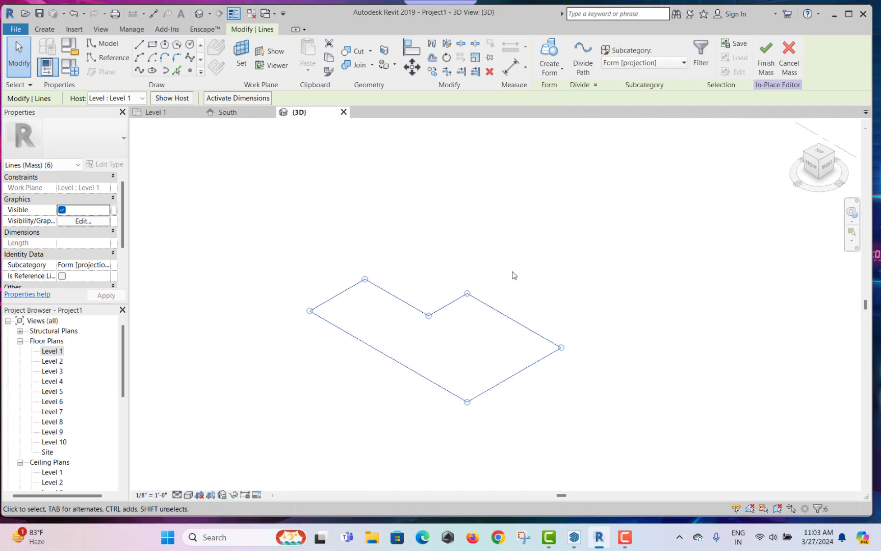
pyautogui.moveTo(590, 222); pyautogui.dragTo(275, 437)
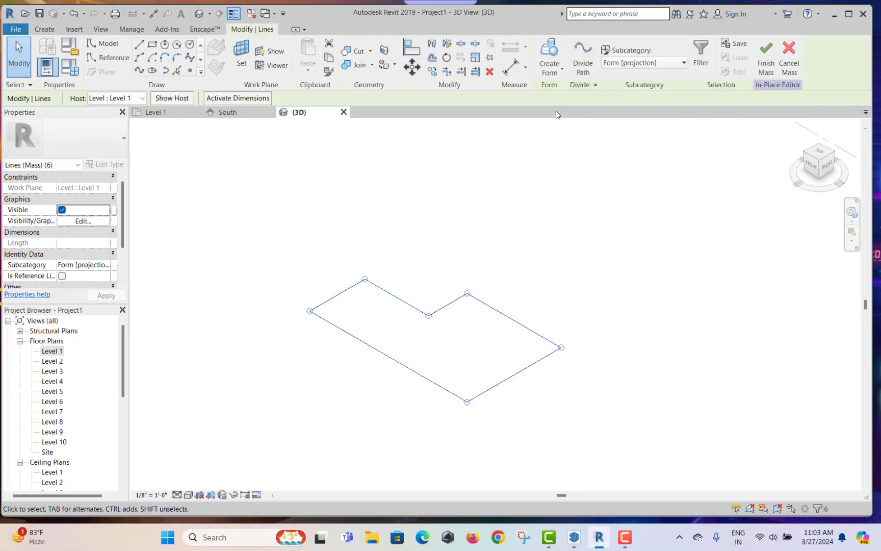
pyautogui.click(555, 71)
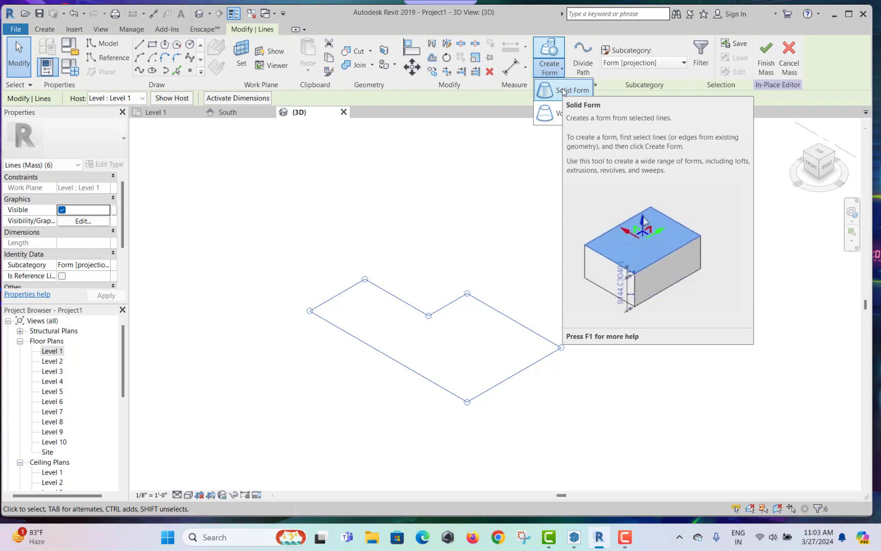
pyautogui.click(549, 69)
pyautogui.click(549, 70)
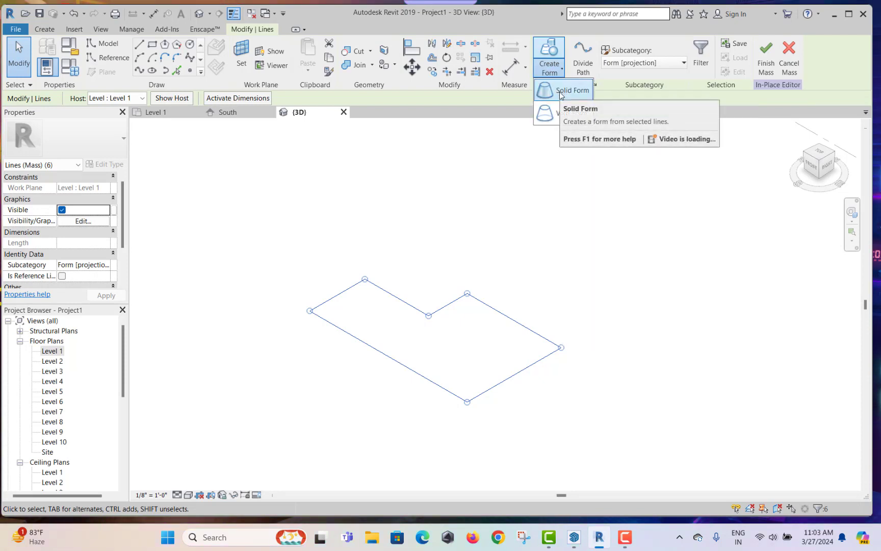
pyautogui.click(560, 94)
pyautogui.scroll(3, 528, 295)
pyautogui.moveTo(592, 279); pyautogui.dragTo(711, 290, button='middle')
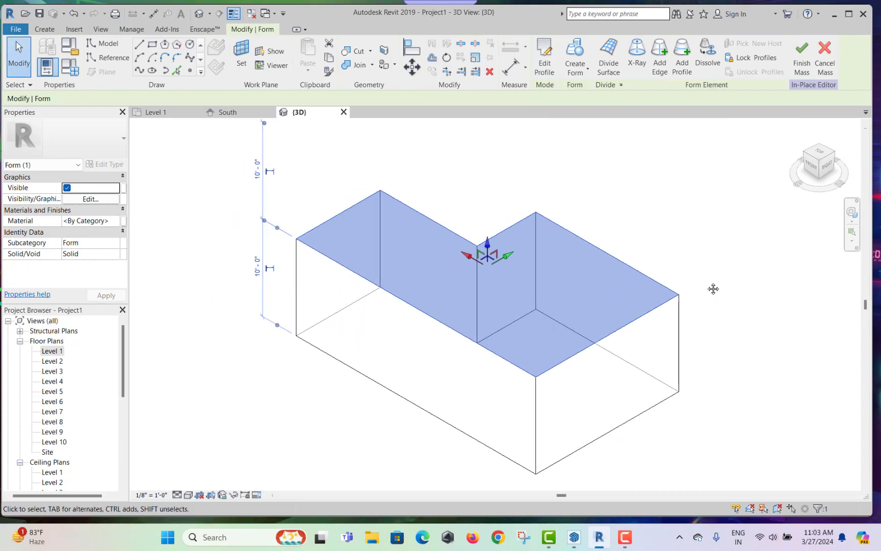
# - Select the top face of the L-shaped form and set its height above the base to 90'
pyautogui.moveTo(811, 163)
pyautogui.mouseDown()
pyautogui.moveTo(861, 155)
pyautogui.moveTo(818, 159)
pyautogui.mouseUp()
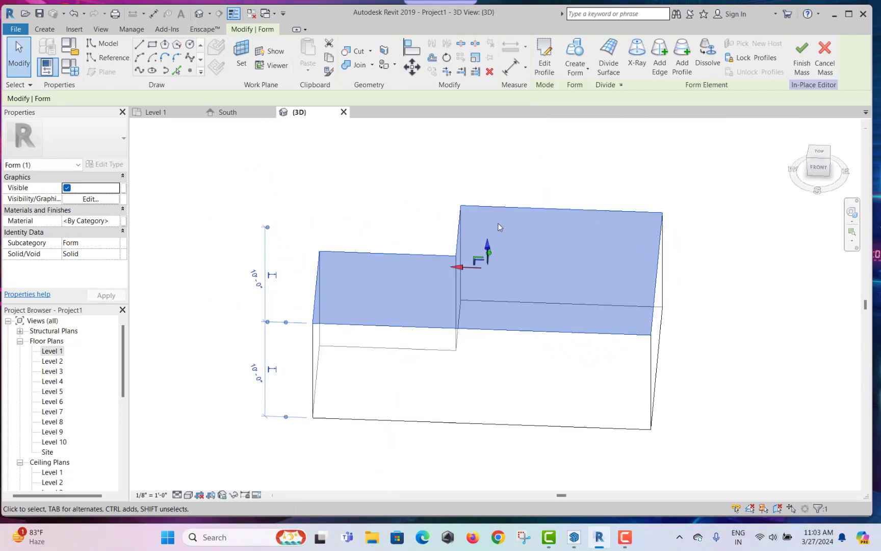
pyautogui.click(356, 214)
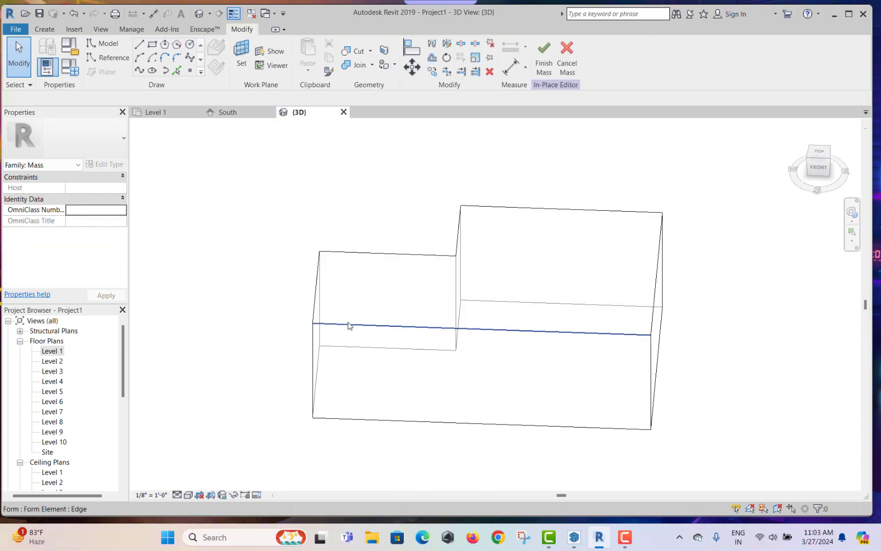
pyautogui.click(343, 256)
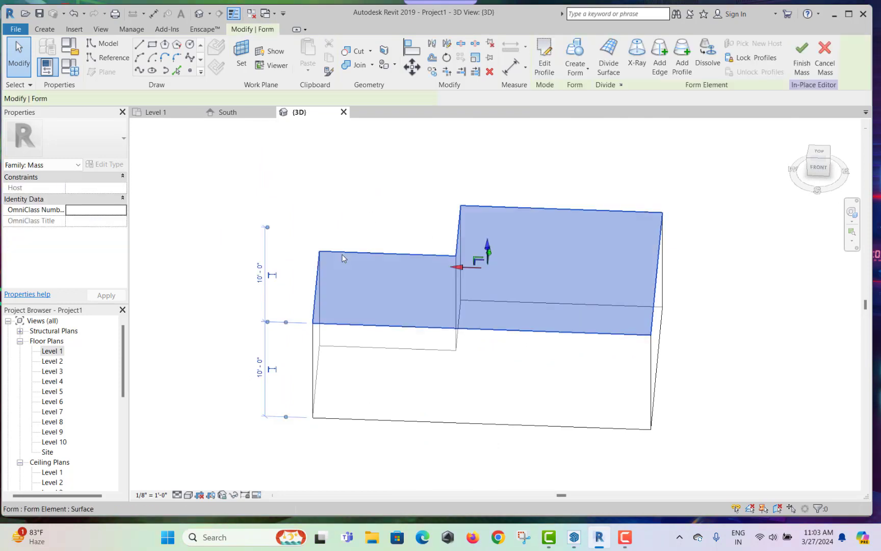
pyautogui.click(260, 375)
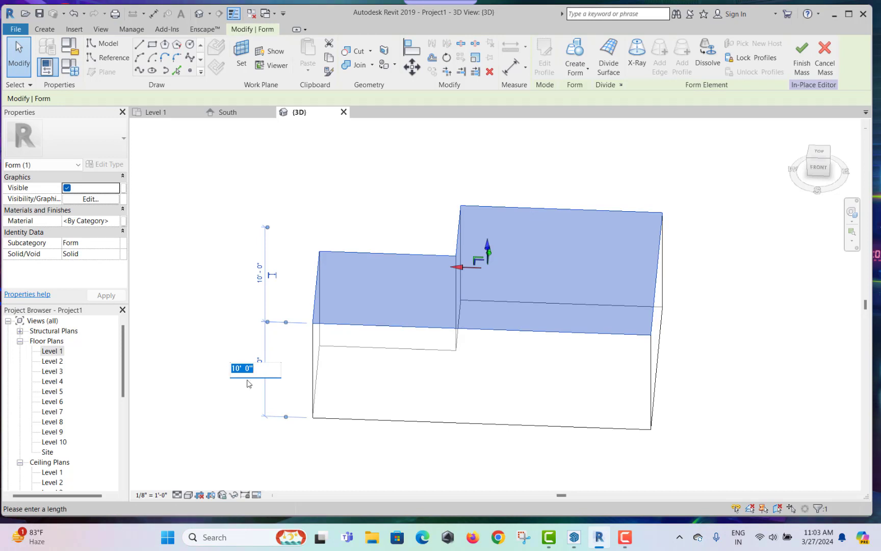
pyautogui.write('90')
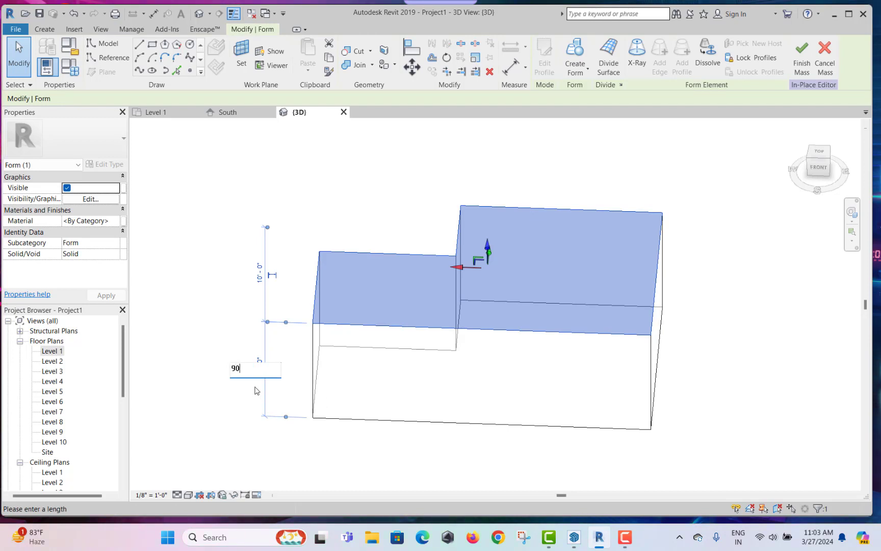
pyautogui.write("'")
pyautogui.press('Return')
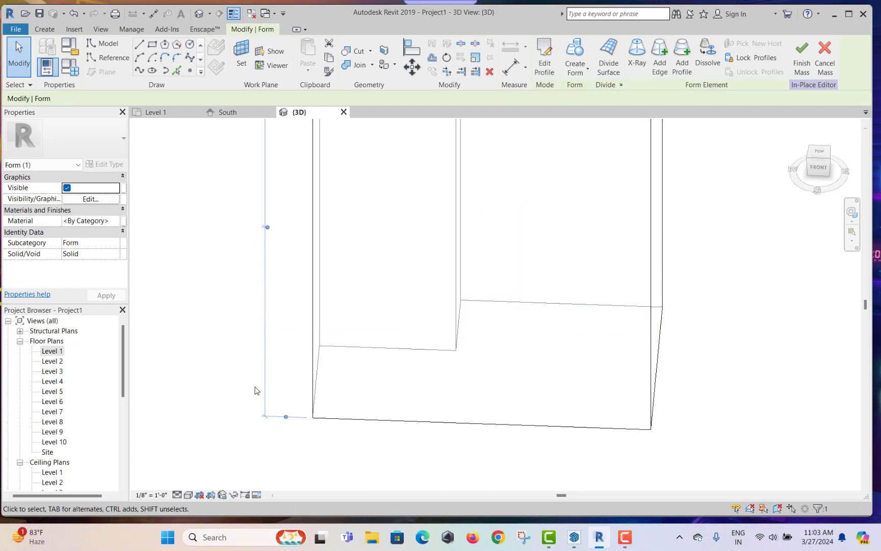
# - Bring the whole tower into an isometric 3D view, clear the selection and switch the visual style to Shaded
pyautogui.scroll(-5, 304, 391)
pyautogui.keyDown('shift'); pyautogui.moveTo(413, 386); pyautogui.dragTo(511, 357, button='middle'); pyautogui.keyUp('shift')
pyautogui.press('Escape')
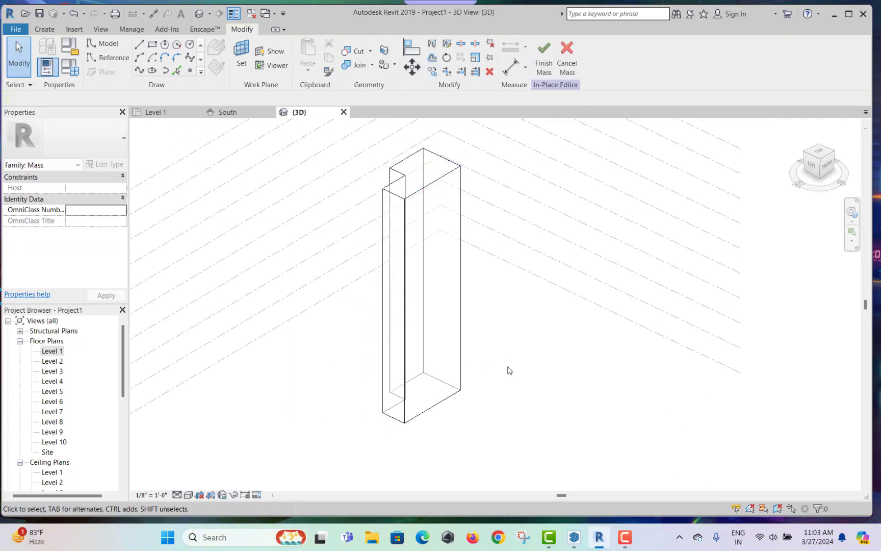
pyautogui.click(188, 494)
pyautogui.click(205, 448)
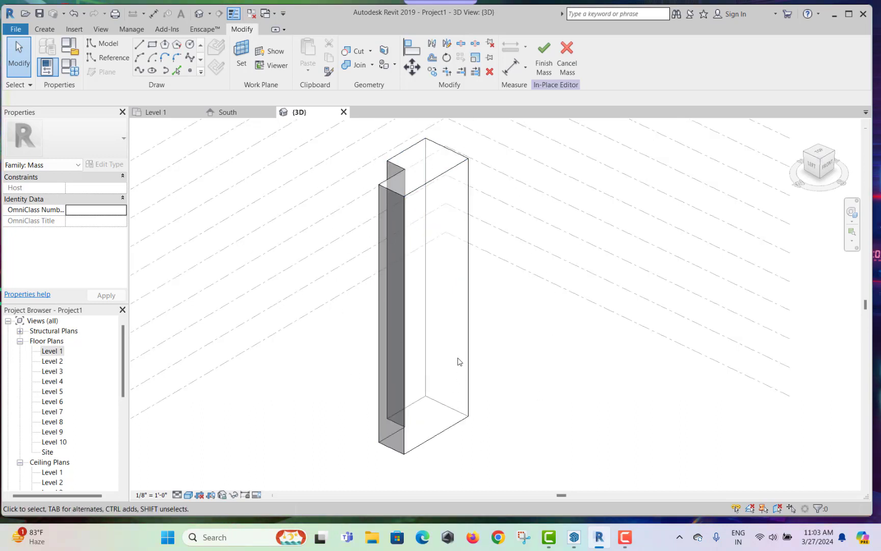
# - Select the wide front face of the tower and divide its surface into a grid with Divide Surface
pyautogui.click(466, 178)
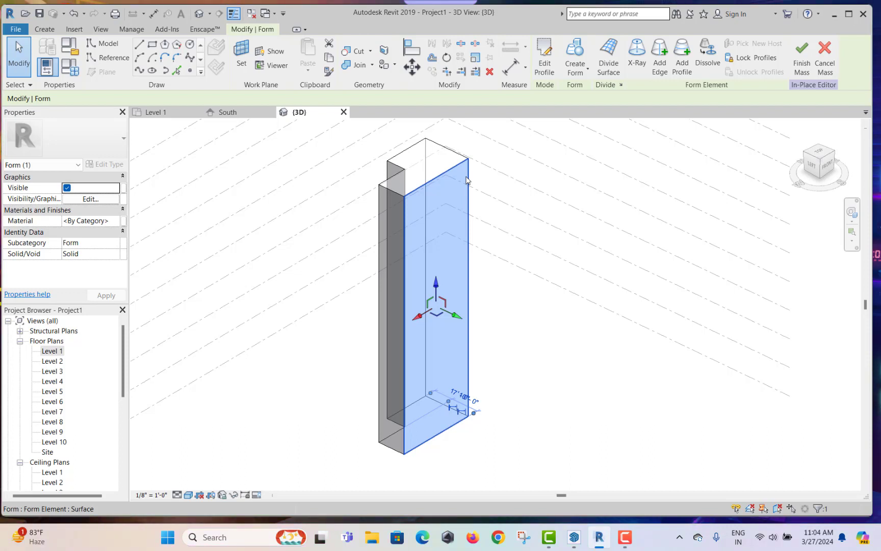
pyautogui.click(498, 372)
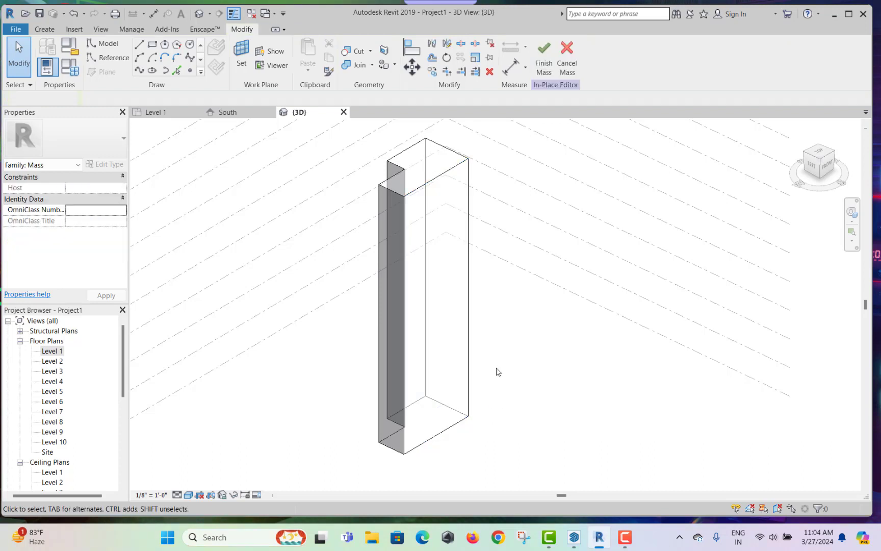
pyautogui.scroll(1, 493, 299)
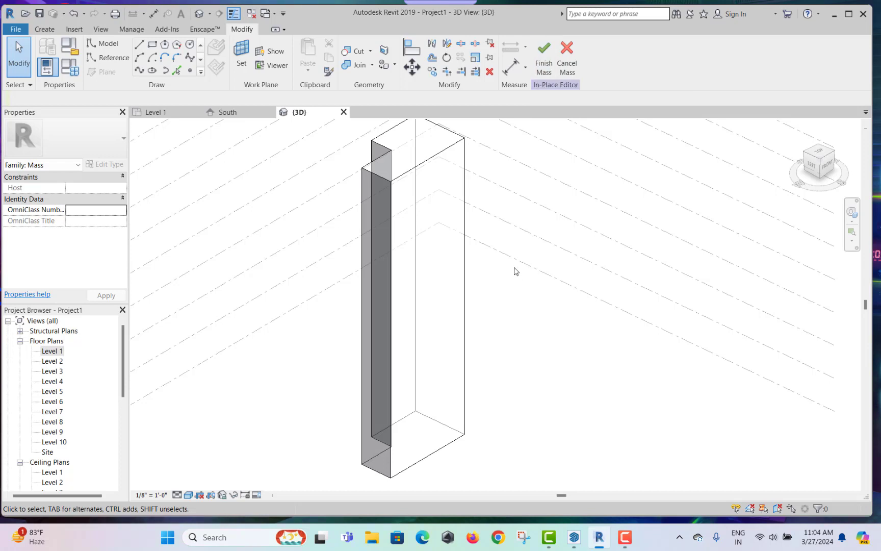
pyautogui.click(465, 185)
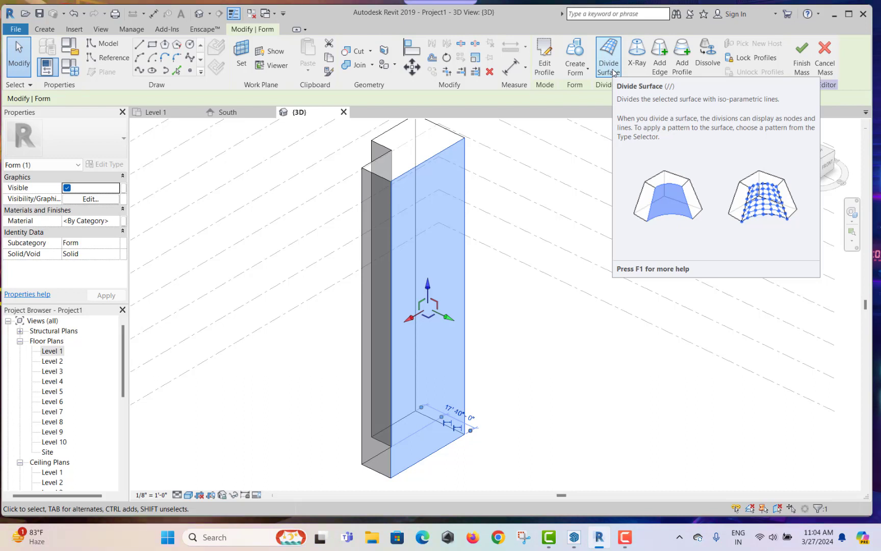
pyautogui.click(519, 301)
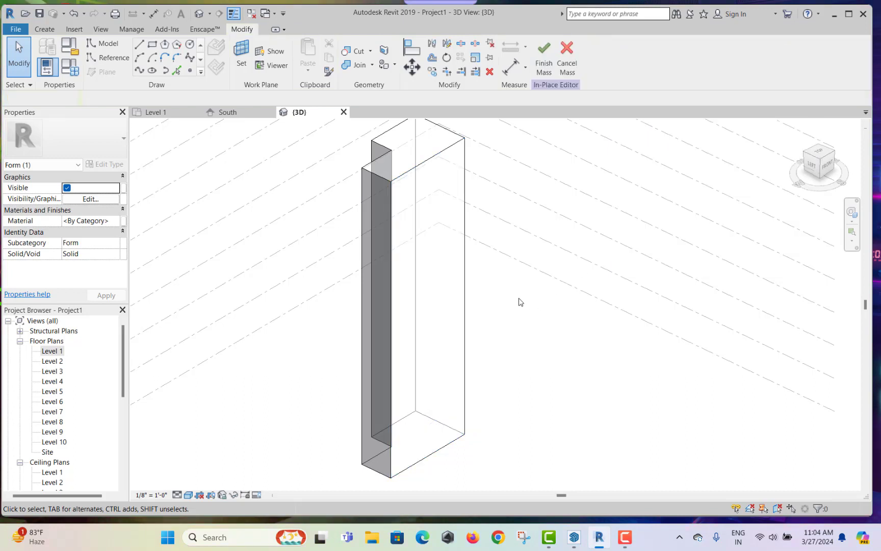
pyautogui.click(464, 234)
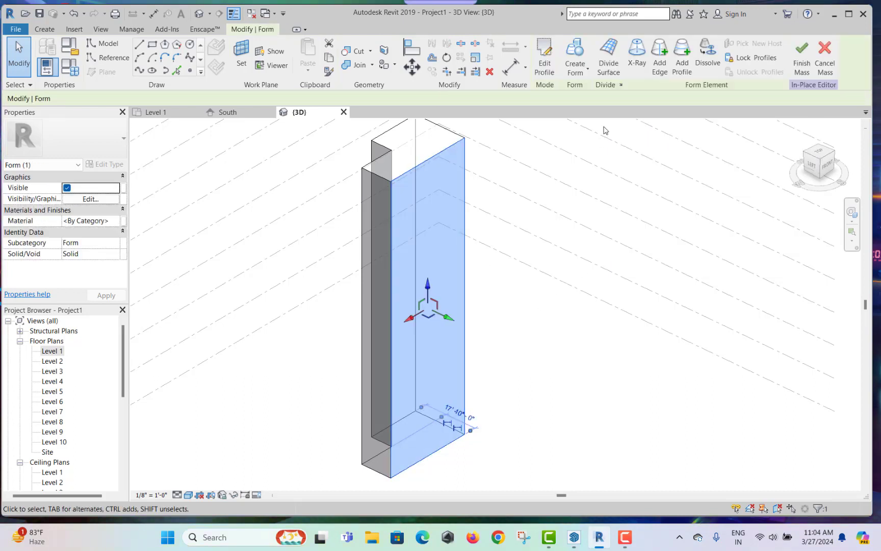
pyautogui.click(616, 74)
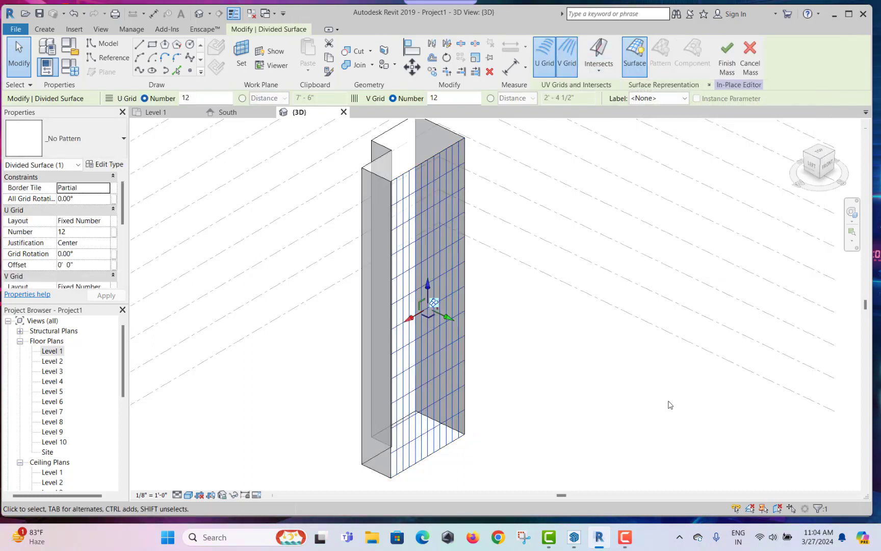
# - Try the Rectangle, Rectangle Checkerboard and 1/3 Step patterns on the divided front surface
pyautogui.scroll(1, 443, 223)
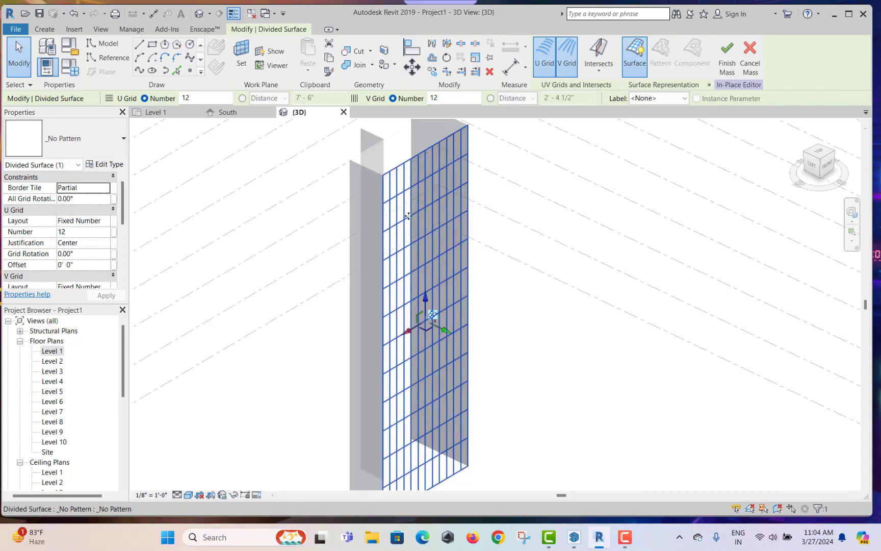
pyautogui.keyDown('shift'); pyautogui.moveTo(457, 312); pyautogui.dragTo(440, 244, button='middle'); pyautogui.keyUp('shift')
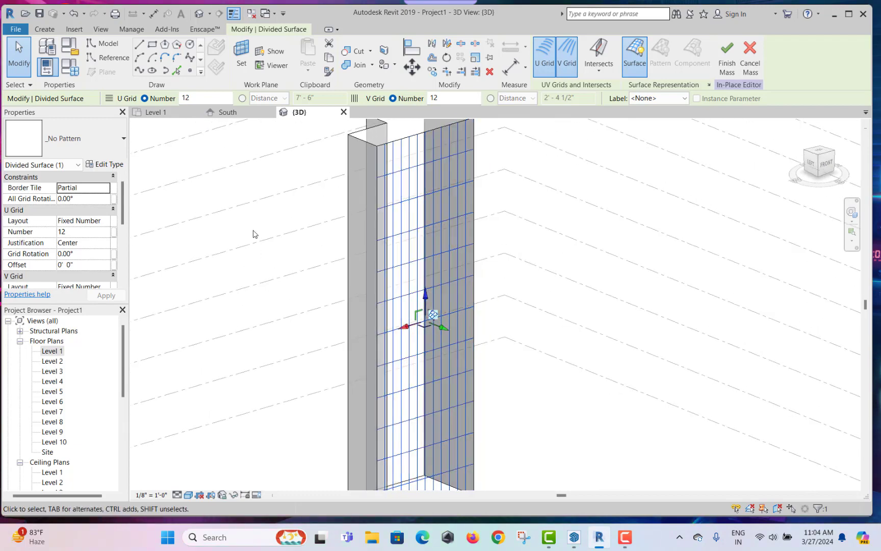
pyautogui.click(82, 143)
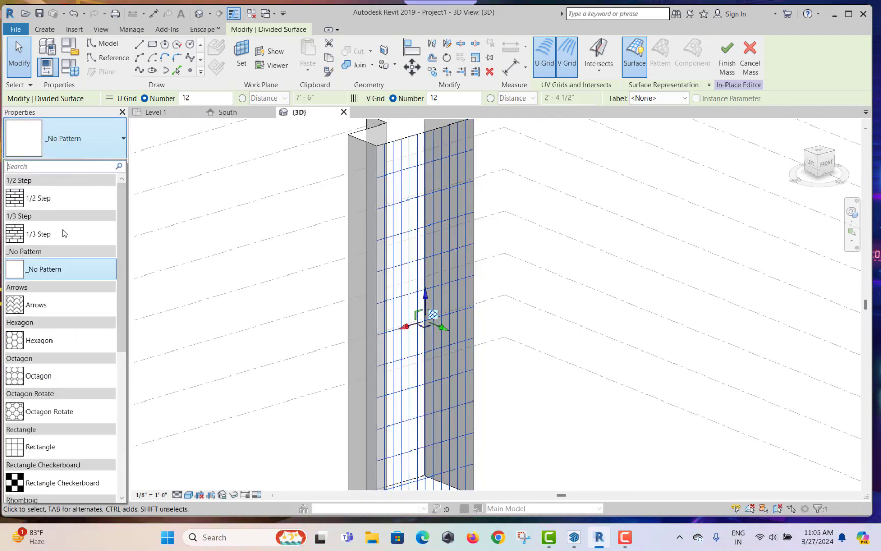
pyautogui.click(57, 417)
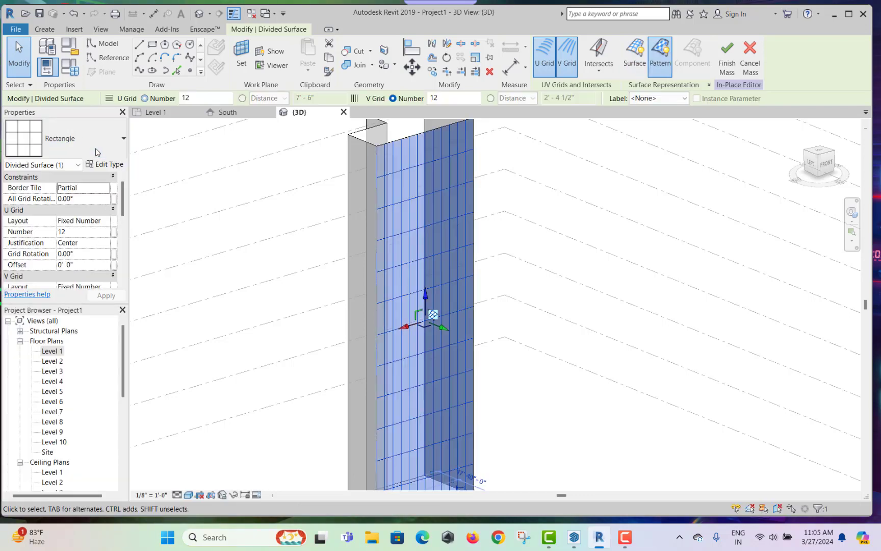
pyautogui.click(72, 141)
pyautogui.click(51, 455)
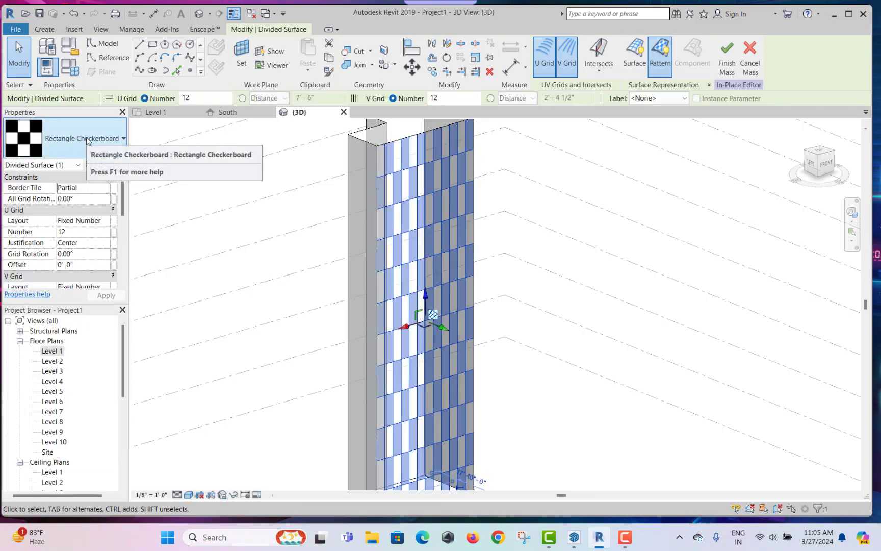
pyautogui.click(87, 140)
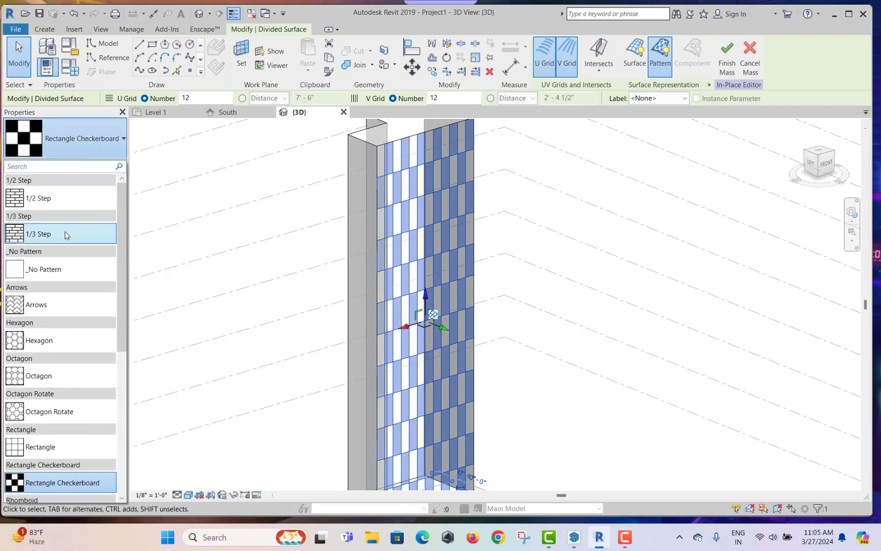
pyautogui.click(56, 232)
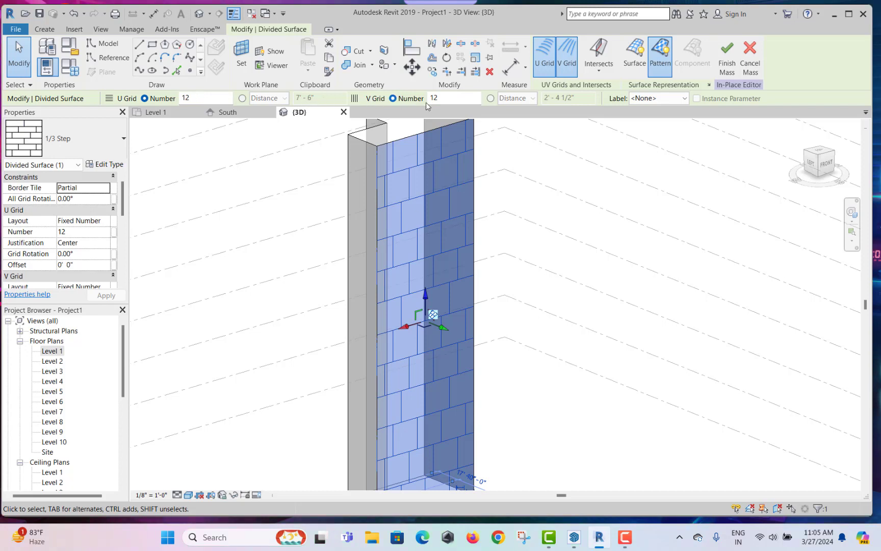
# - Switch the divided surface's U grid to a fixed distance, and delete the divided surface from the front face
pyautogui.click(242, 98)
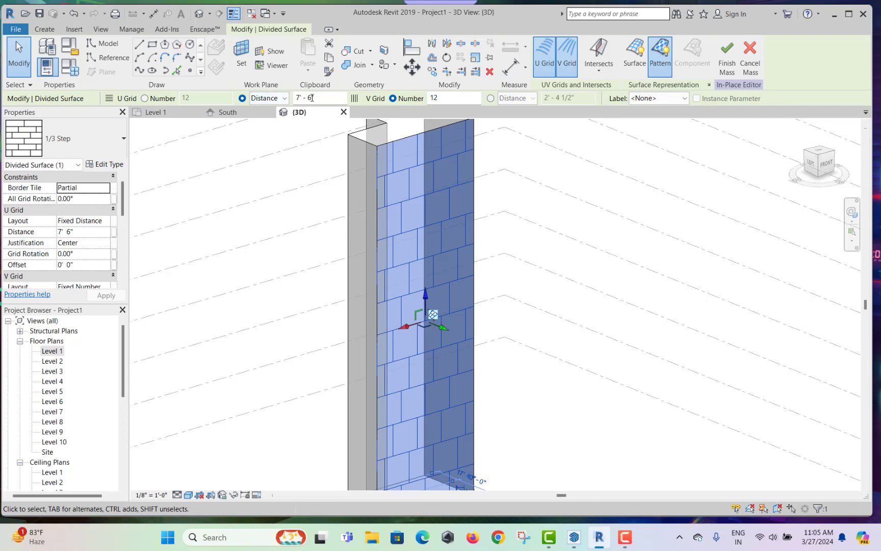
pyautogui.click(494, 330)
pyautogui.scroll(-2, 494, 331)
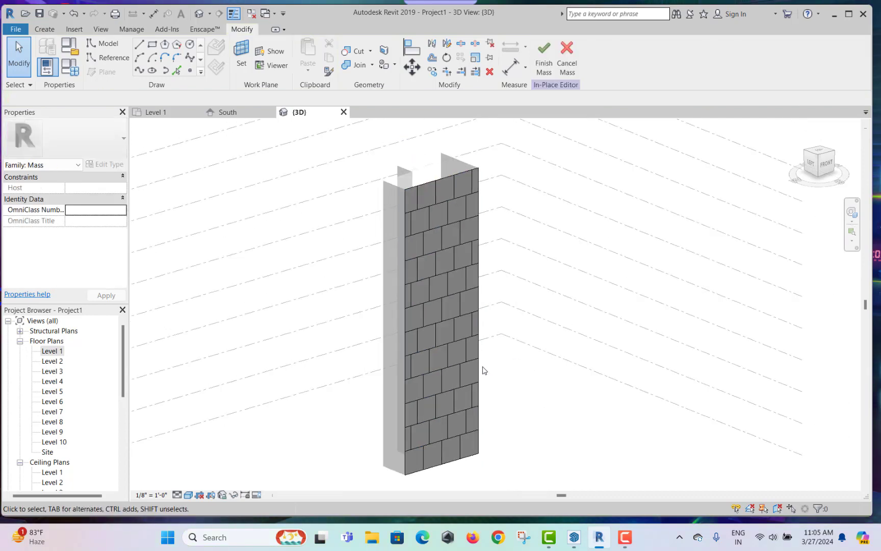
pyautogui.click(475, 353)
pyautogui.press('Delete')
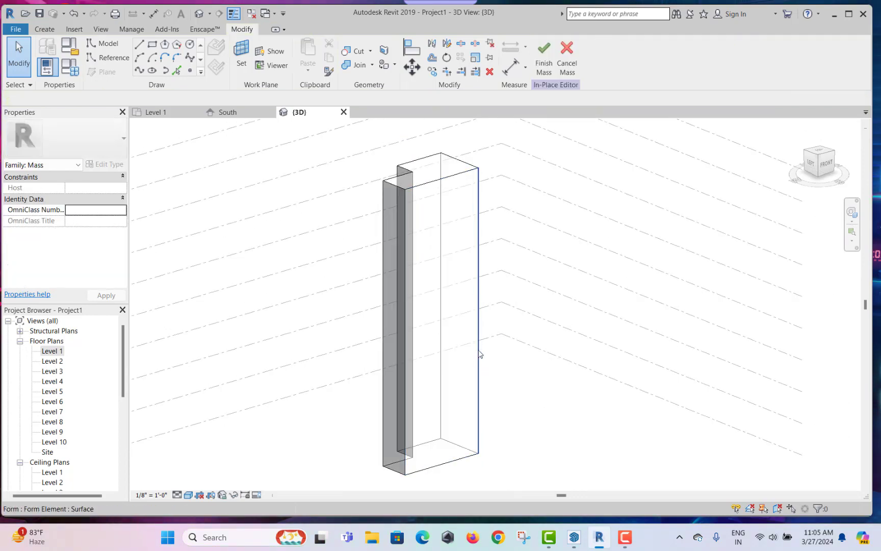
# - Select the wide front face again and turn on X-Ray mode for the form
pyautogui.click(471, 254)
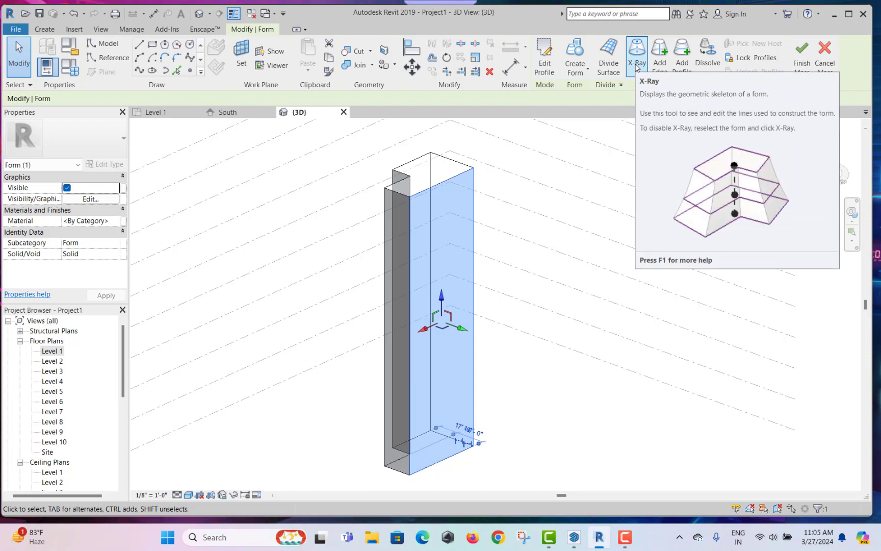
pyautogui.click(543, 383)
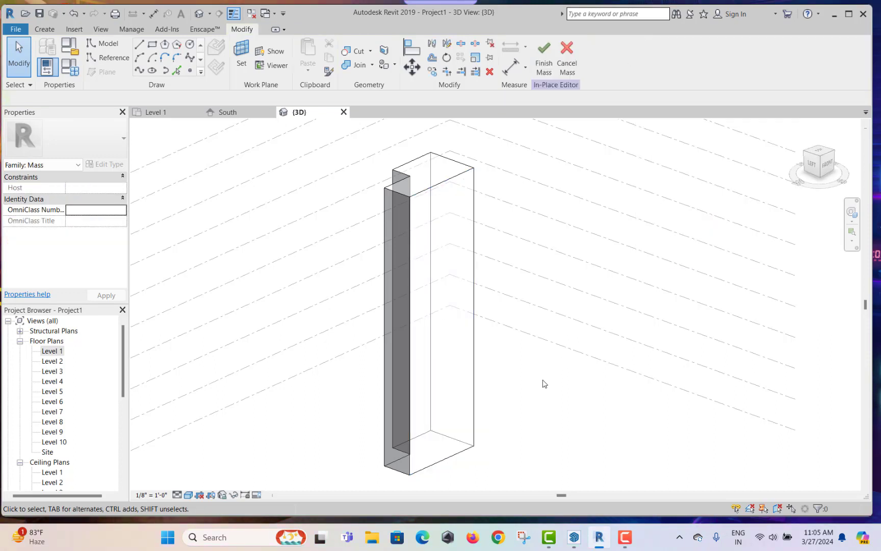
pyautogui.click(468, 228)
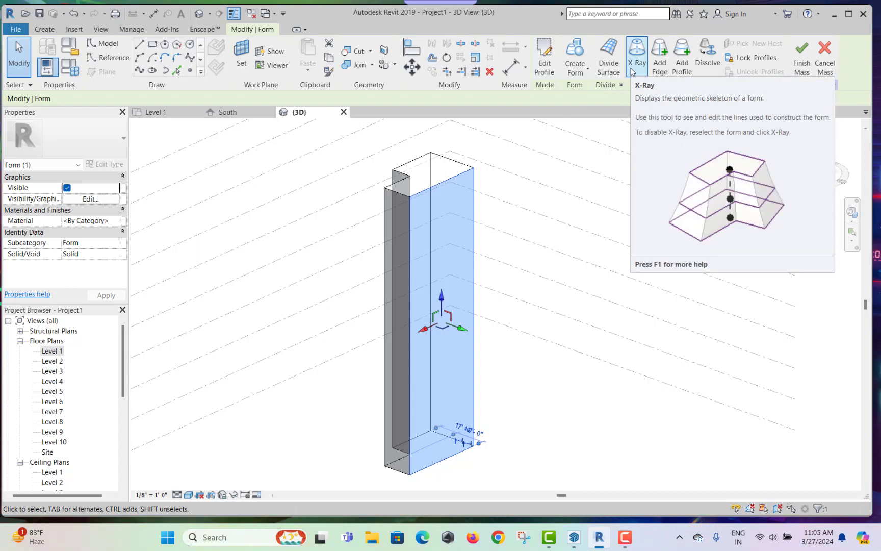
pyautogui.click(522, 367)
pyautogui.scroll(2, 470, 182)
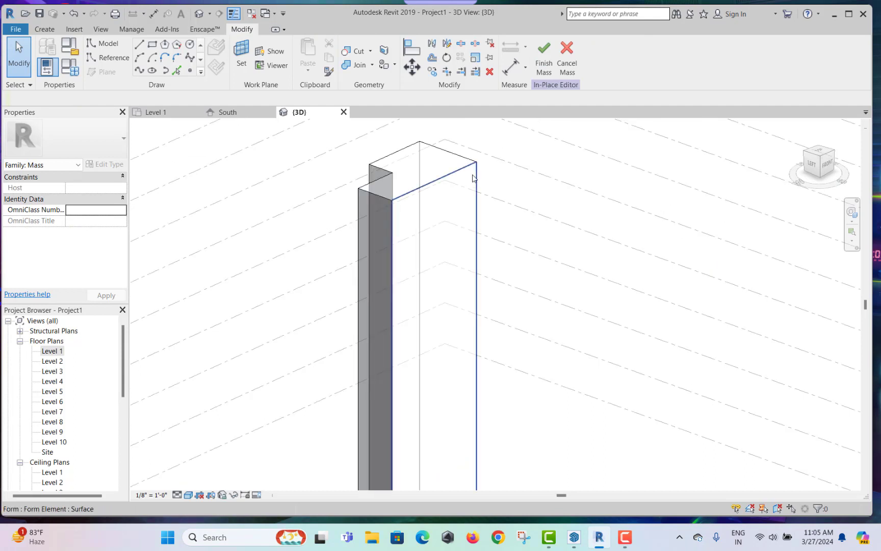
pyautogui.click(473, 178)
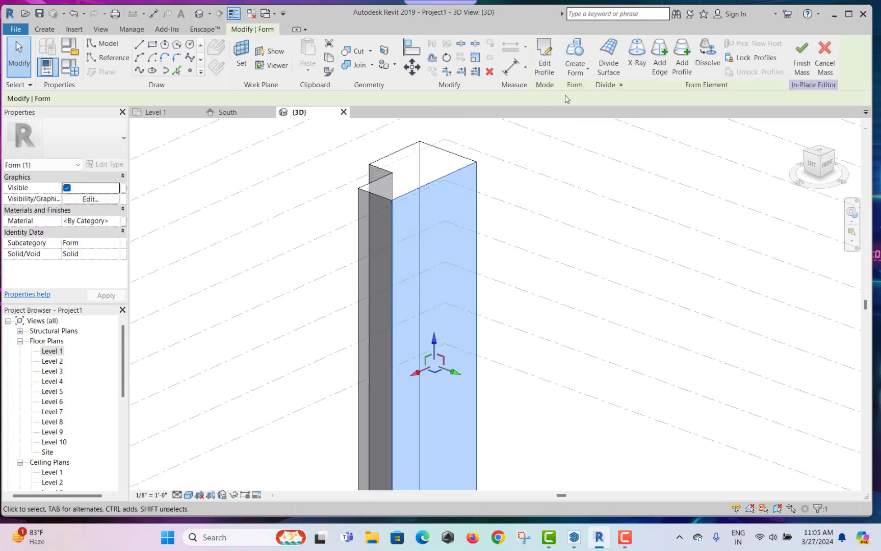
pyautogui.click(631, 72)
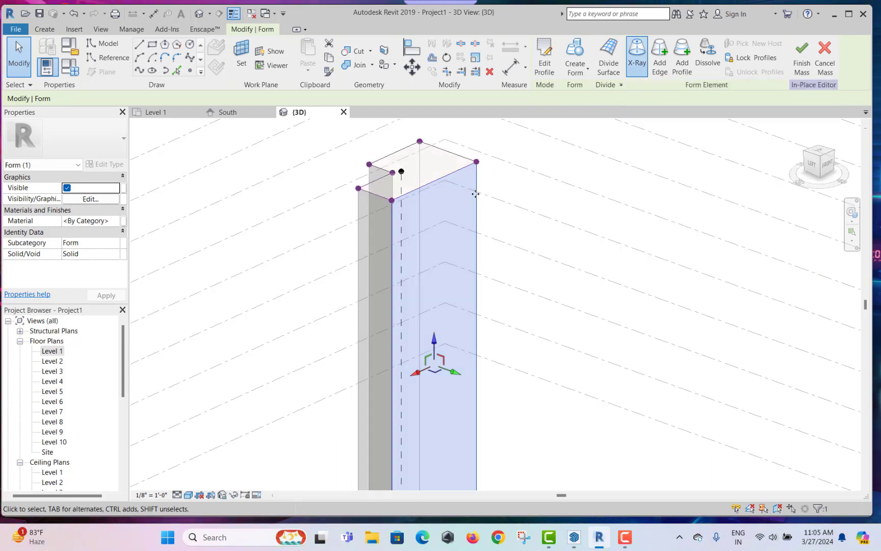
# - Pull the outer top corner vertex of the wide front face outward, lengthening that side to about 35'-7"
pyautogui.scroll(2, 497, 181)
pyautogui.moveTo(497, 182); pyautogui.dragTo(513, 214, button='middle')
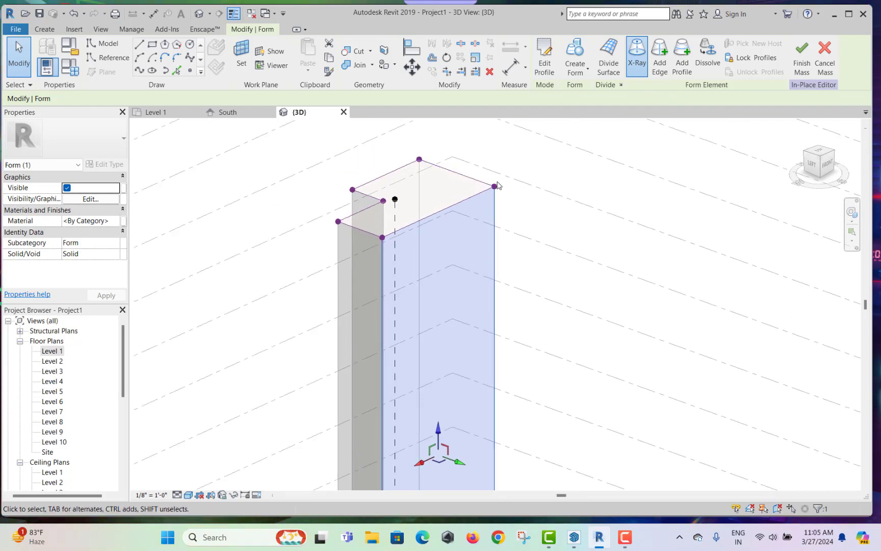
pyautogui.scroll(2, 496, 186)
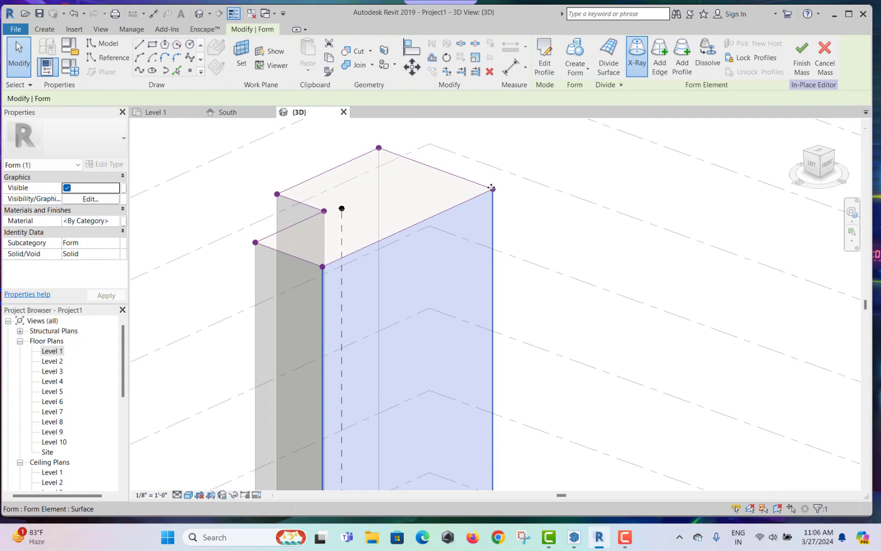
pyautogui.scroll(4, 492, 186)
pyautogui.click(507, 201)
pyautogui.click(494, 191)
pyautogui.scroll(-1, 514, 207)
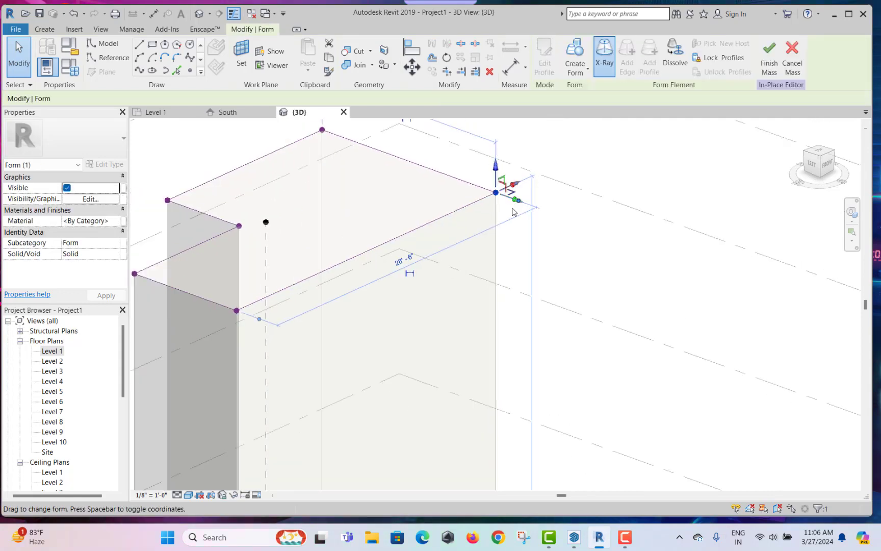
pyautogui.scroll(-2, 513, 212)
pyautogui.moveTo(513, 199); pyautogui.dragTo(552, 141)
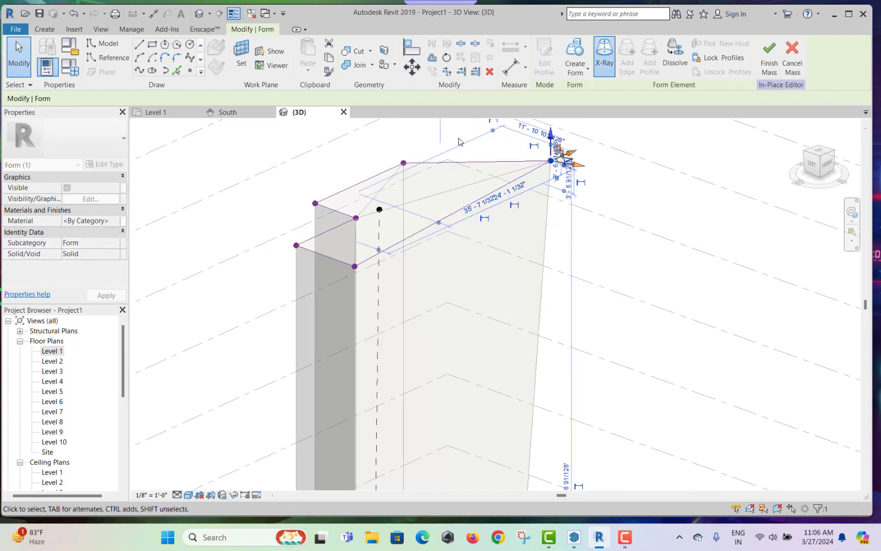
# - Pull the rear top corner vertex outward, extending that side of the form's top beside the already lengthened front corner
pyautogui.press('Escape')
pyautogui.click(404, 164)
pyautogui.moveTo(422, 156); pyautogui.dragTo(437, 116)
pyautogui.click(572, 268)
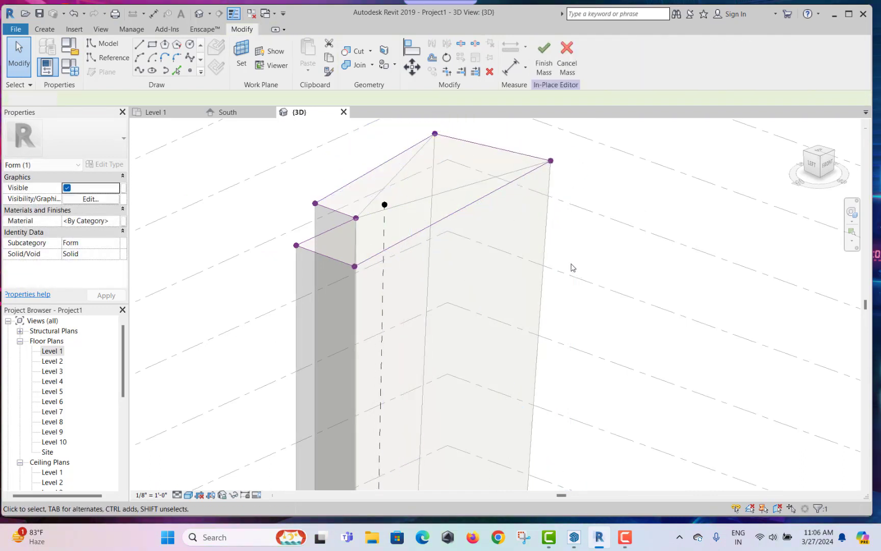
pyautogui.scroll(-4, 439, 223)
pyautogui.keyDown('shift'); pyautogui.moveTo(543, 360); pyautogui.dragTo(513, 306, button='middle'); pyautogui.keyUp('shift')
pyautogui.scroll(-3, 437, 280)
pyautogui.scroll(2, 436, 261)
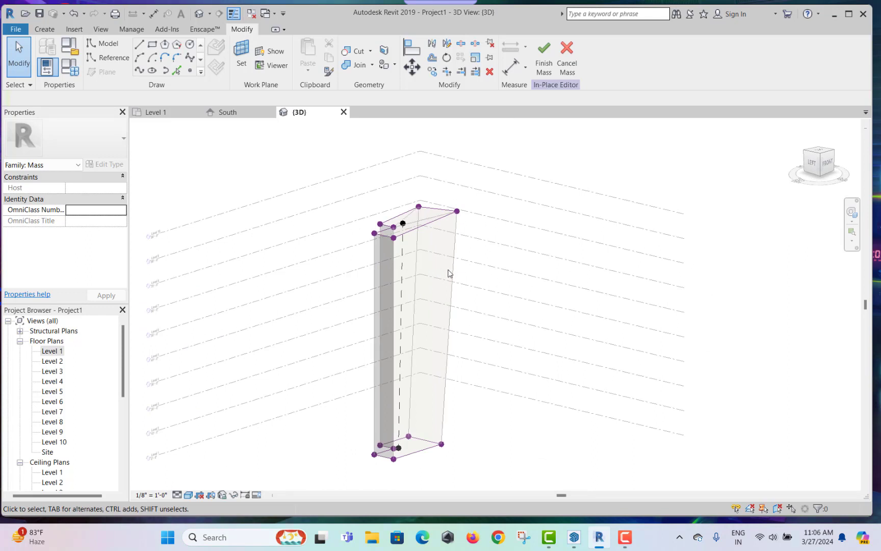
# - Select the wide front face and turn off X-Ray mode for the form
pyautogui.scroll(2, 436, 261)
pyautogui.click(449, 242)
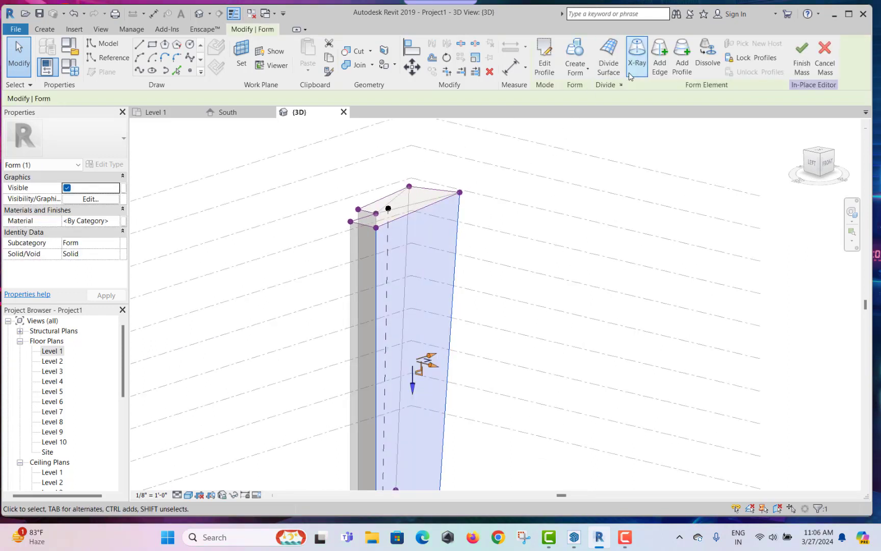
pyautogui.click(637, 57)
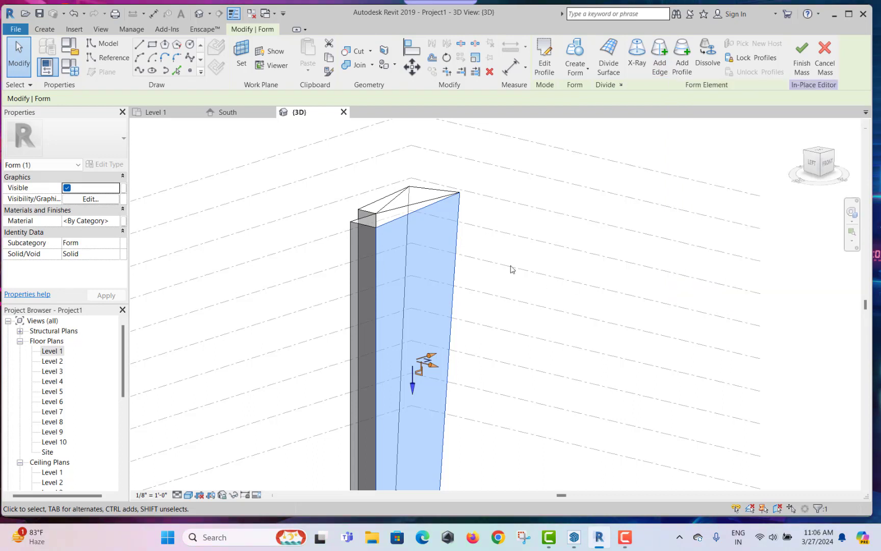
pyautogui.click(494, 297)
pyautogui.keyDown('shift'); pyautogui.moveTo(494, 297); pyautogui.dragTo(494, 240, button='middle'); pyautogui.keyUp('shift')
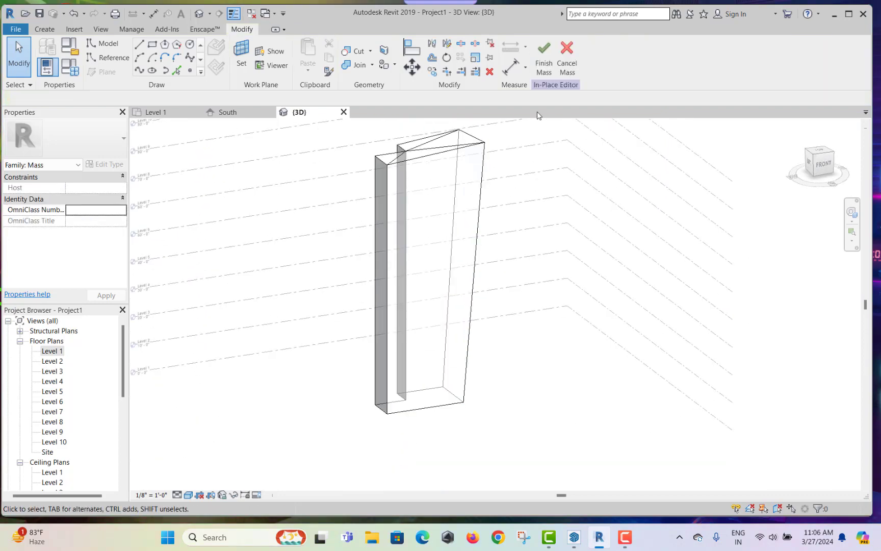
# - Add two vertical edges to the wide front face, splitting it into three tall strips
pyautogui.click(474, 167)
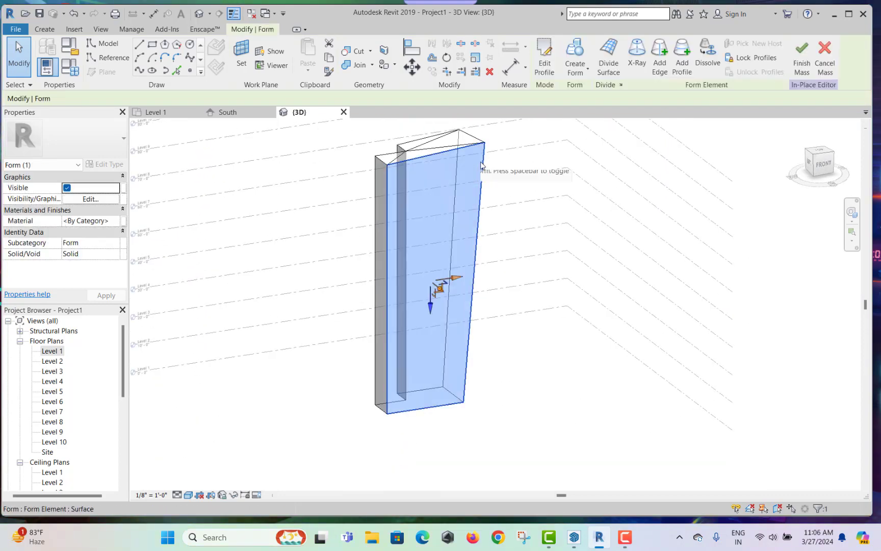
pyautogui.click(662, 74)
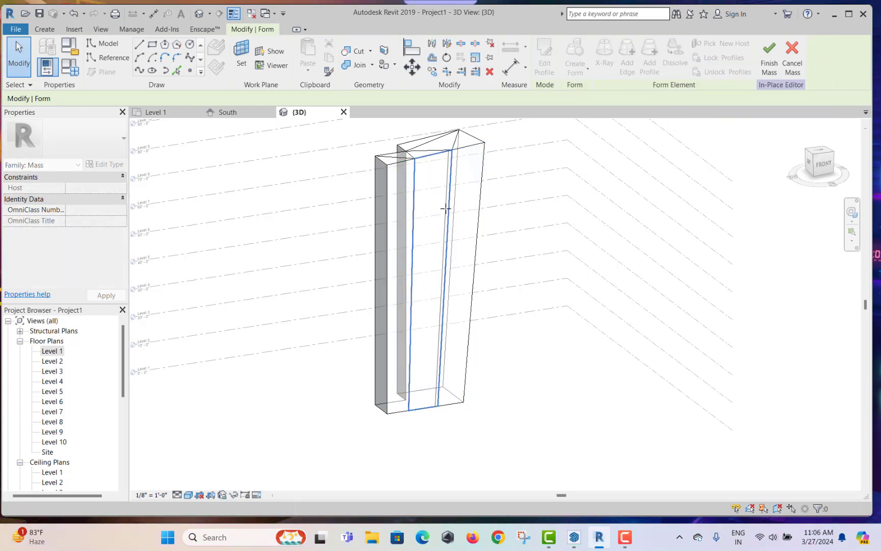
pyautogui.keyDown('shift'); pyautogui.moveTo(425, 203); pyautogui.dragTo(489, 199, button='middle'); pyautogui.keyUp('shift')
pyautogui.press('Escape')
pyautogui.scroll(2, 480, 195)
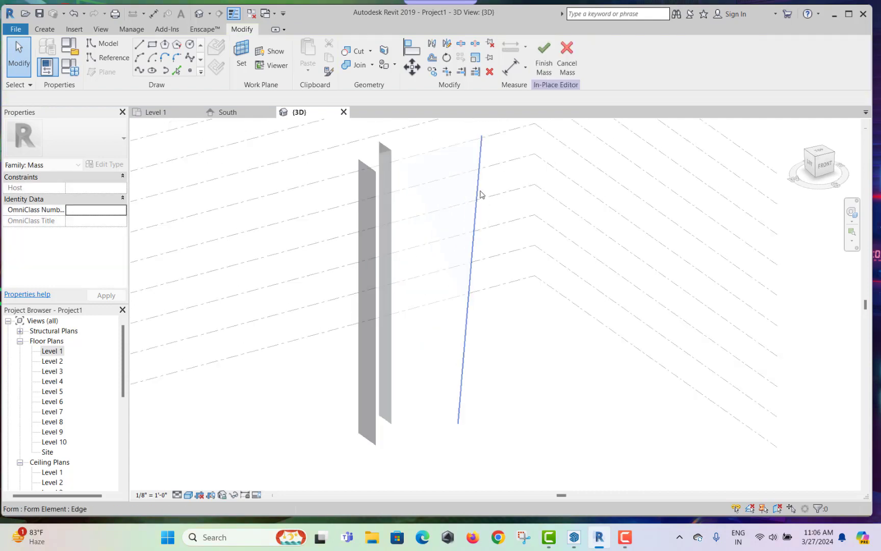
pyautogui.click(475, 169)
pyautogui.scroll(-3, 475, 171)
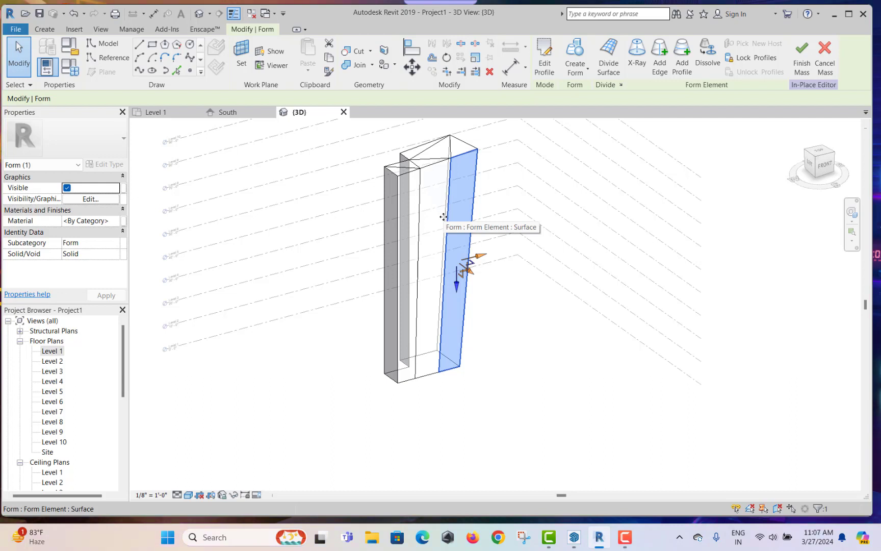
pyautogui.click(594, 169)
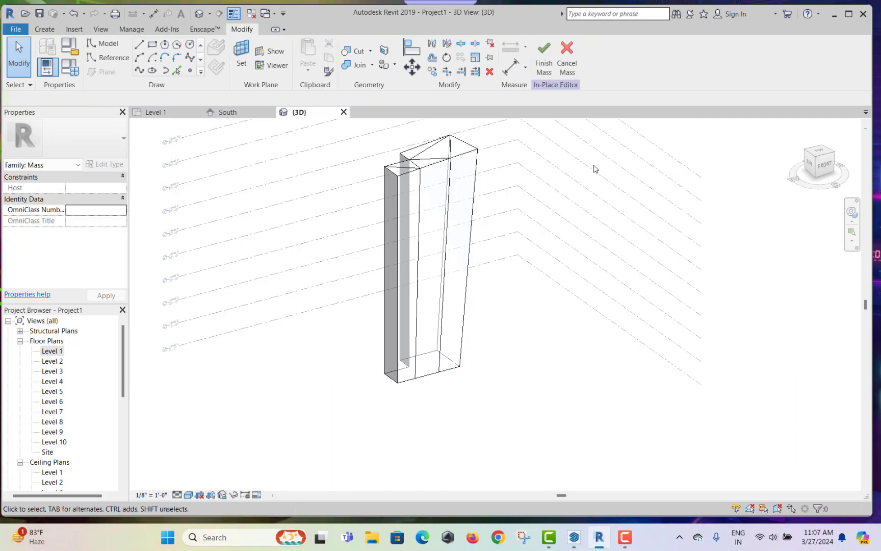
pyautogui.click(474, 186)
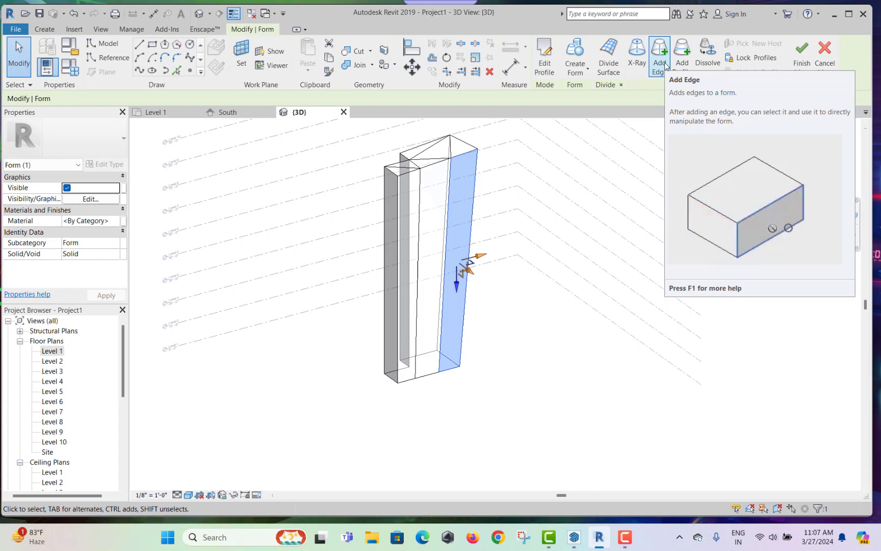
pyautogui.click(664, 64)
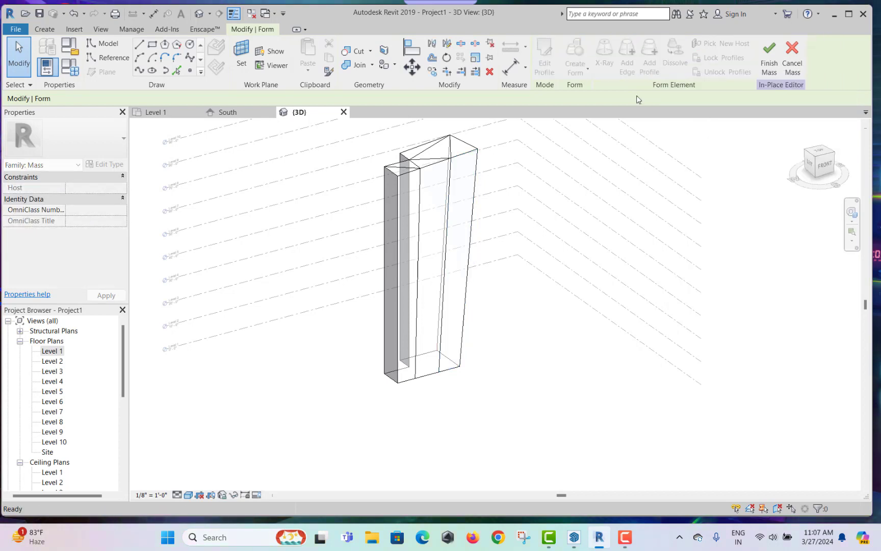
pyautogui.rightClick(492, 248)
pyautogui.click(503, 258)
pyautogui.rightClick(502, 258)
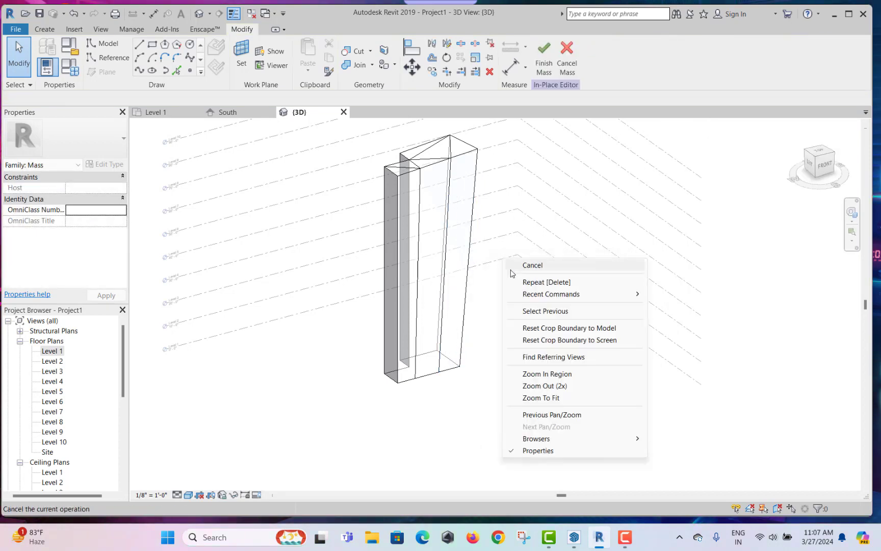
pyautogui.click(505, 269)
# - Add a horizontal profile around the form at about mid-height, starting from the outer strip of the front face
pyautogui.scroll(3, 480, 242)
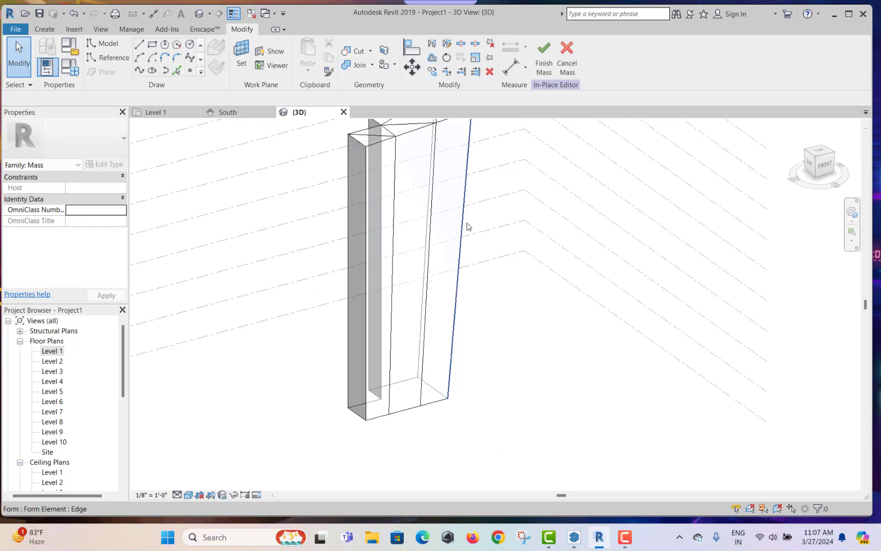
pyautogui.click(461, 217)
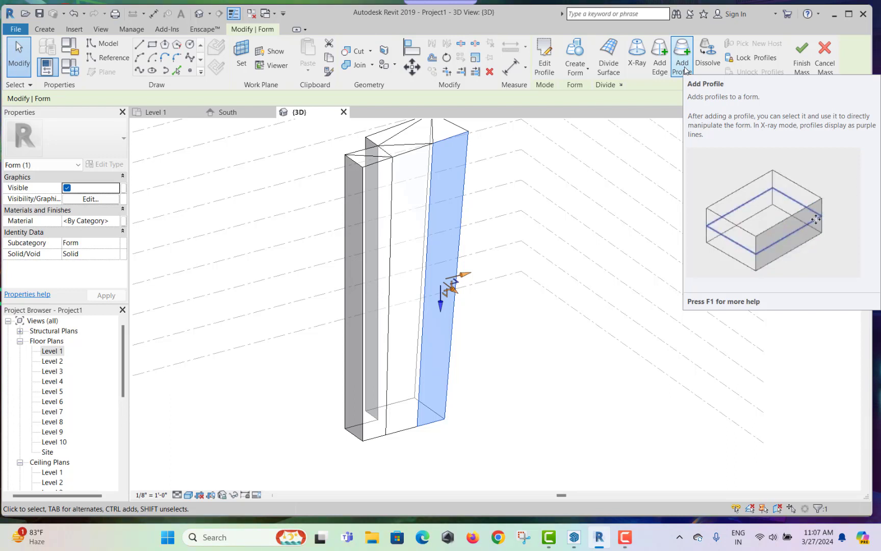
pyautogui.click(500, 328)
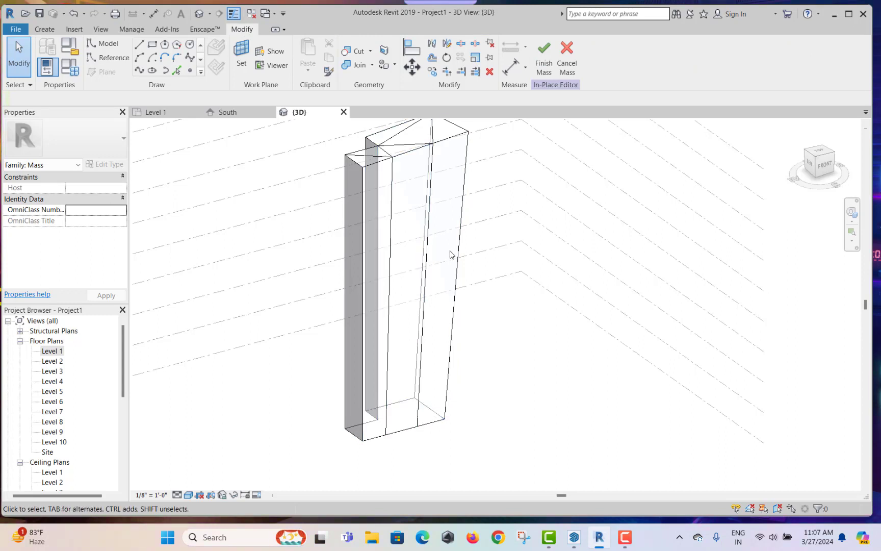
pyautogui.click(453, 270)
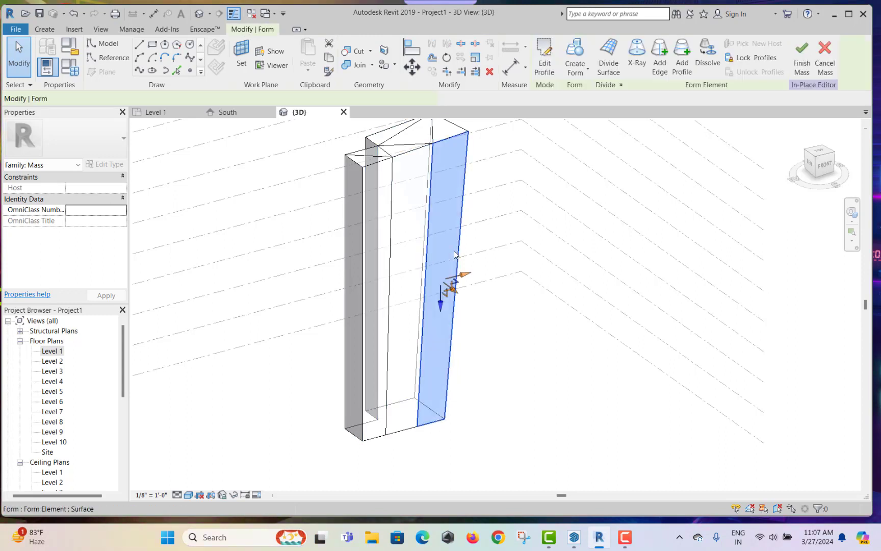
pyautogui.click(682, 75)
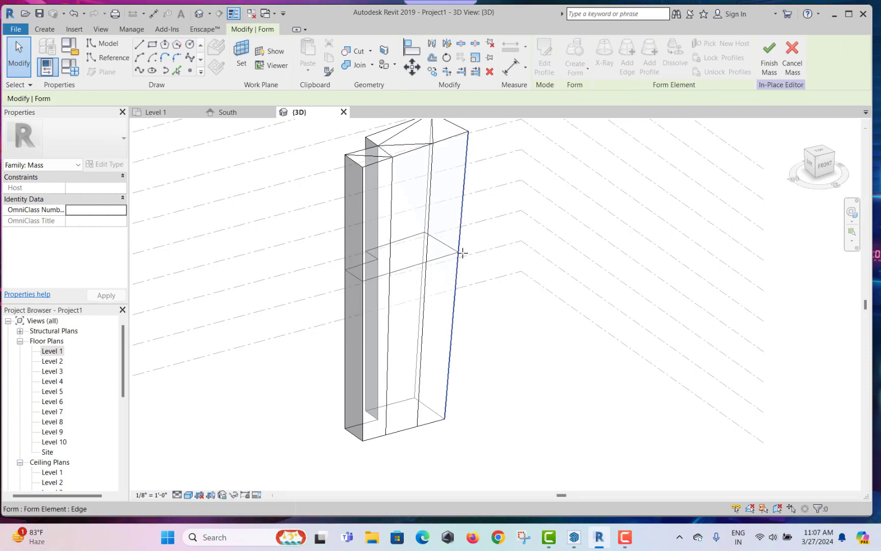
pyautogui.click(458, 275)
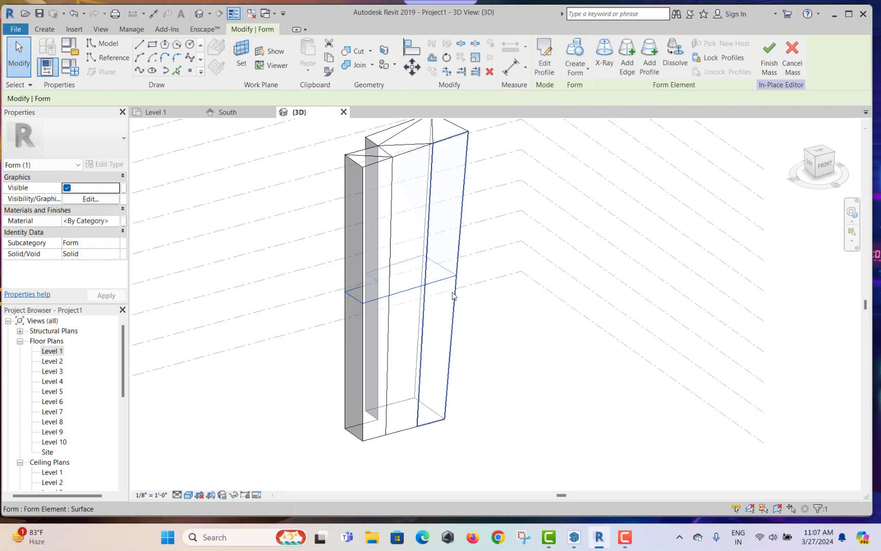
# - Rotate the new mid-height profile slightly about its centre to twist the form
pyautogui.scroll(2, 438, 300)
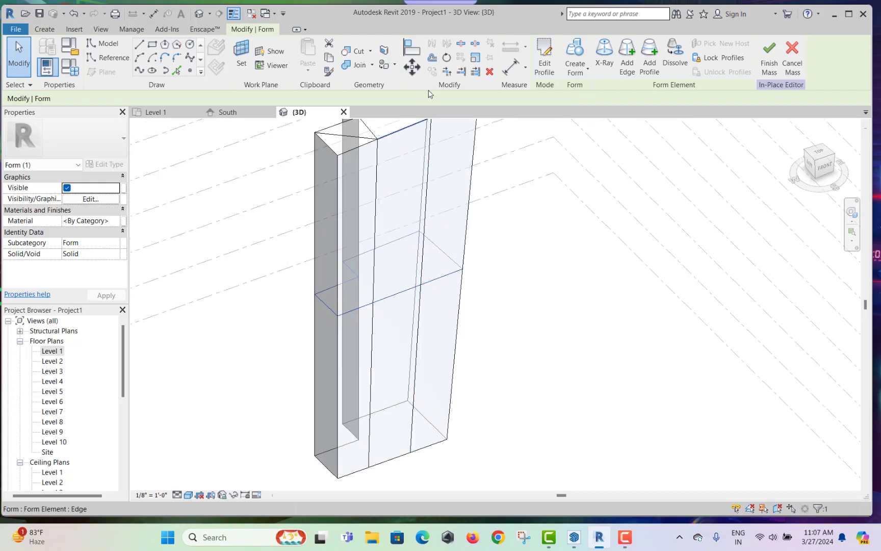
pyautogui.click(446, 57)
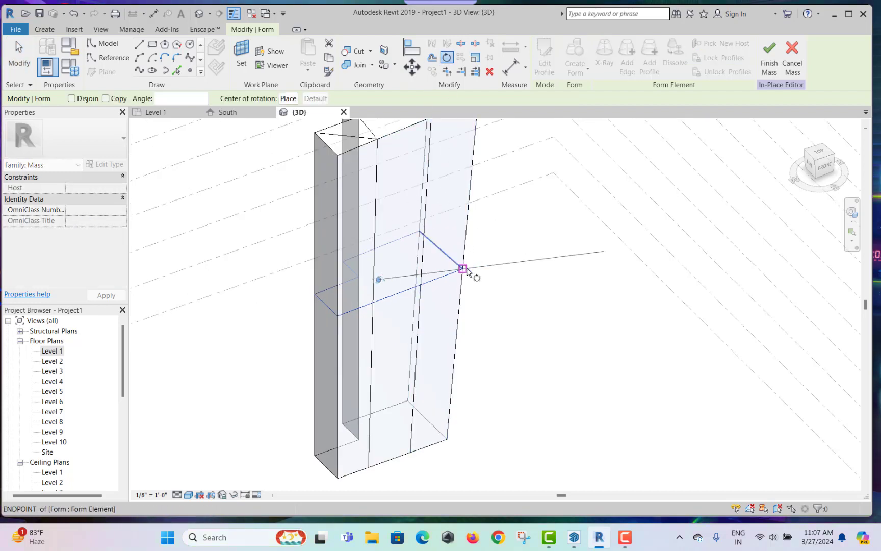
pyautogui.click(474, 263)
pyautogui.click(480, 261)
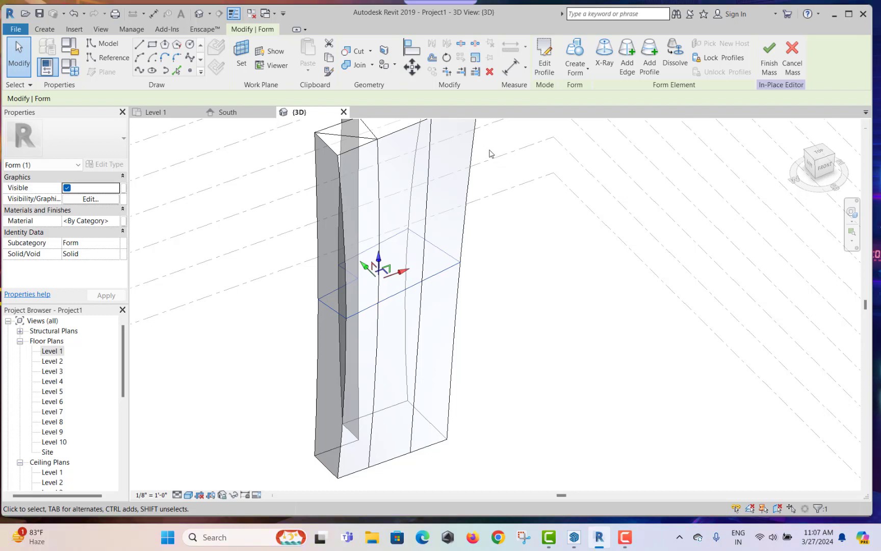
# - Scale the mid-height profile down graphically, placing the drag point about 14'-6" from its centre to narrow the form's waist
pyautogui.click(475, 58)
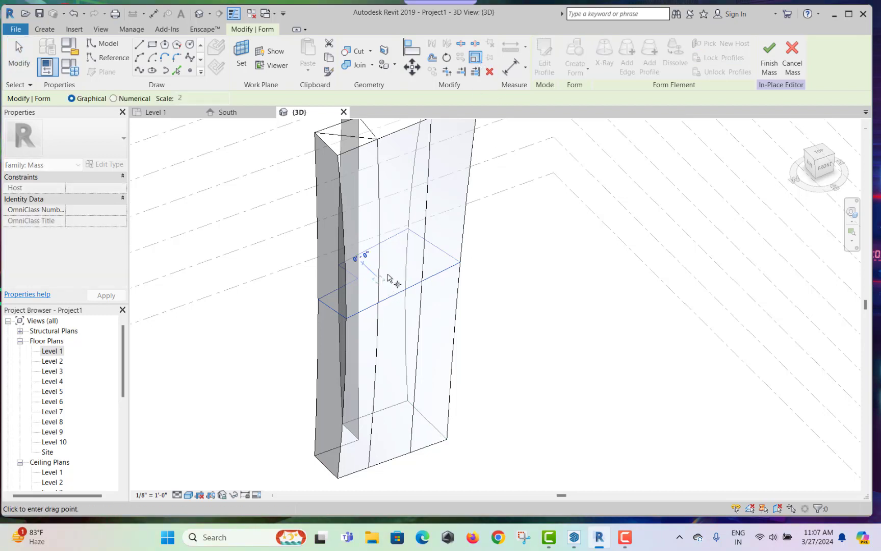
pyautogui.click(456, 267)
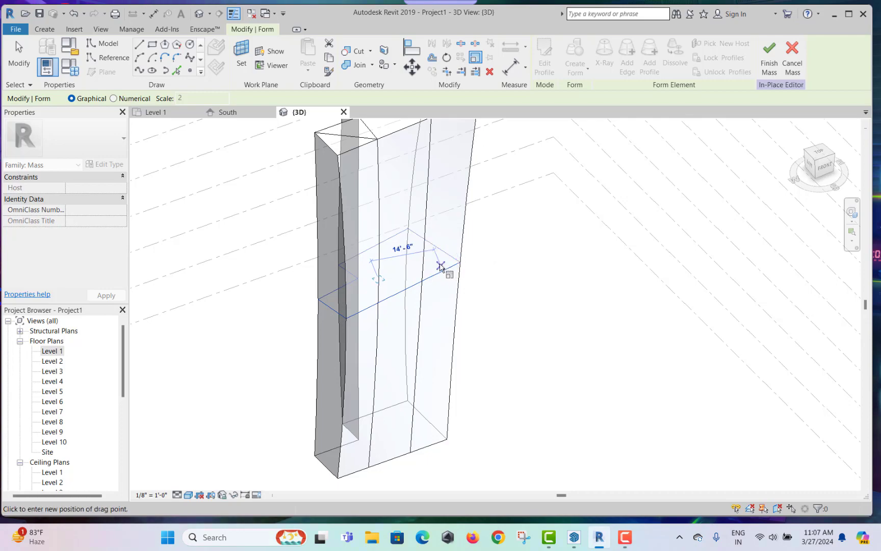
pyautogui.click(440, 266)
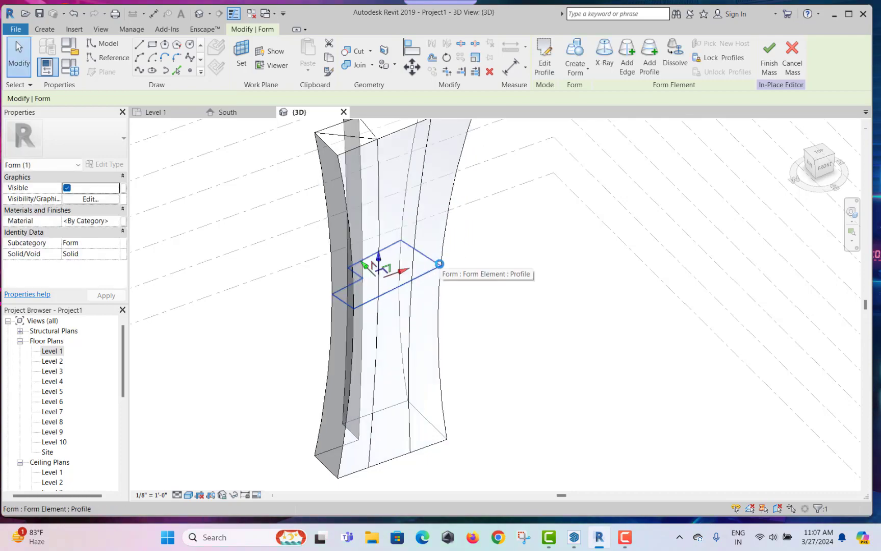
pyautogui.keyDown('shift'); pyautogui.moveTo(477, 350); pyautogui.dragTo(491, 282, button='middle'); pyautogui.keyUp('shift')
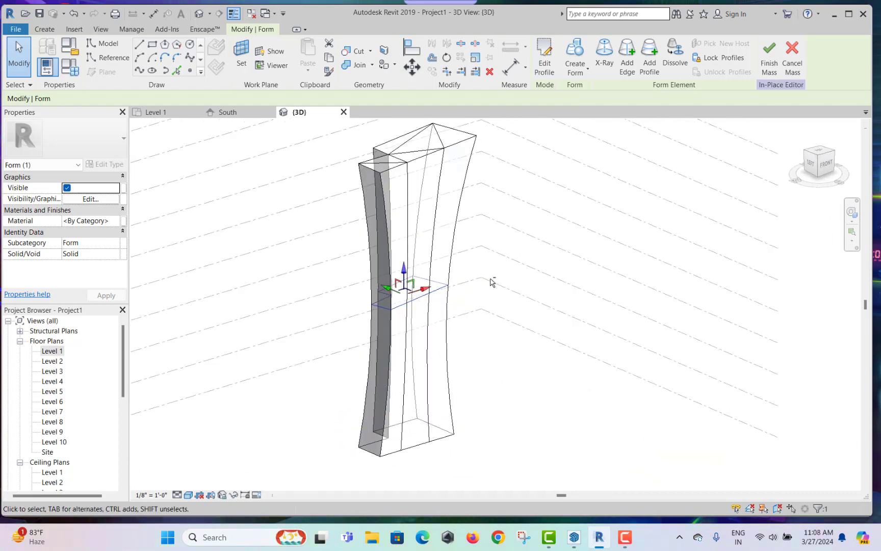
pyautogui.scroll(2, 480, 281)
pyautogui.click(494, 315)
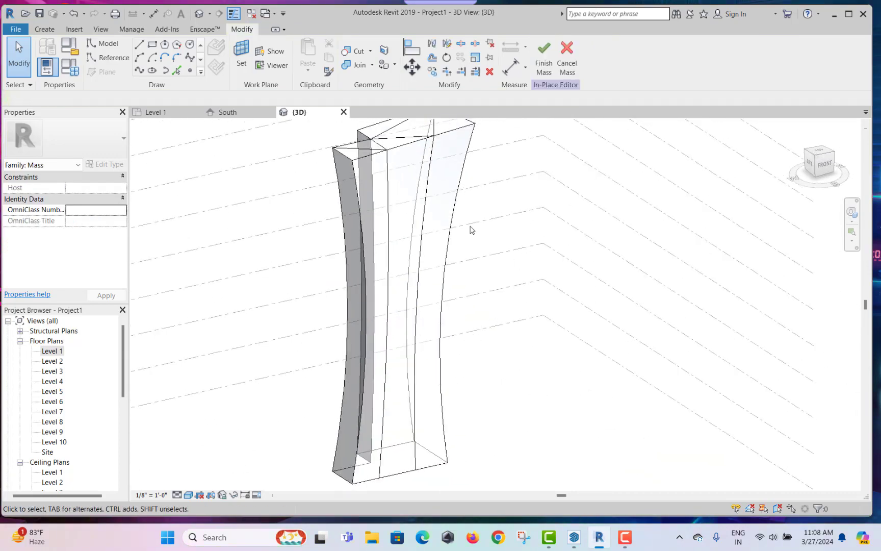
# - Add another horizontal profile near the form's waist, placed along the curved outer edge
pyautogui.click(449, 232)
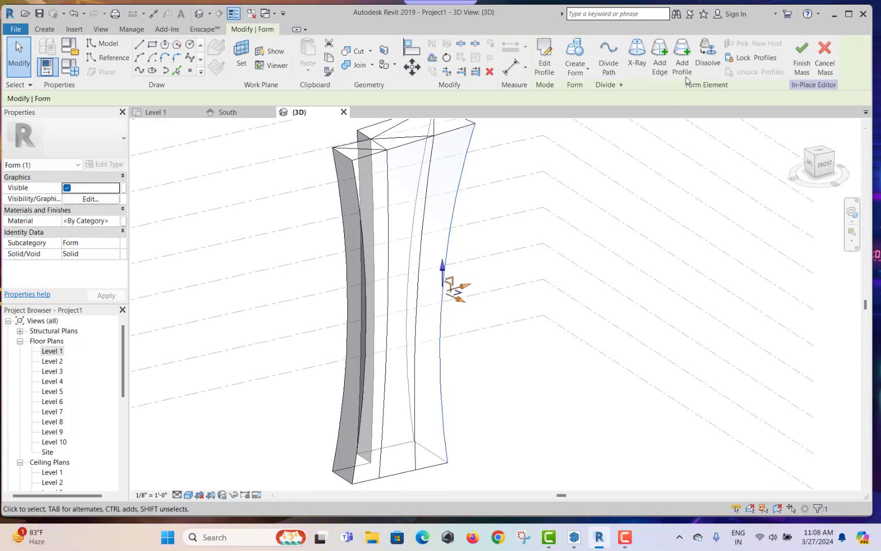
pyautogui.click(682, 53)
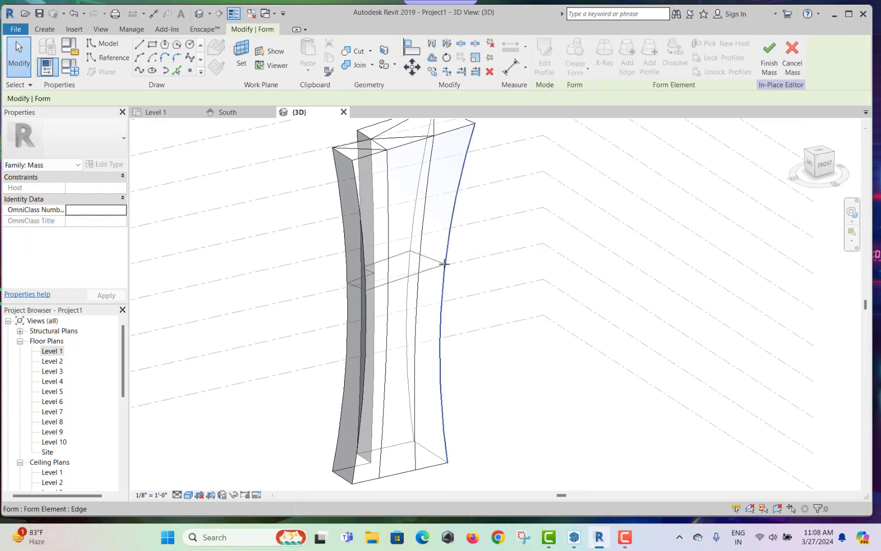
pyautogui.click(442, 298)
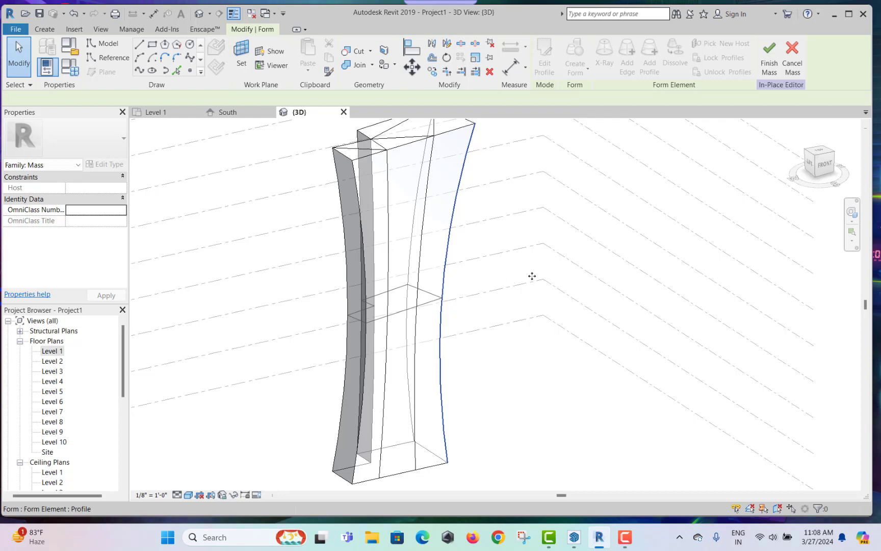
# - Try rotating the second waist profile slightly about its centre, and undo the change
pyautogui.keyDown('shift'); pyautogui.moveTo(532, 276); pyautogui.dragTo(528, 315, button='middle'); pyautogui.keyUp('shift')
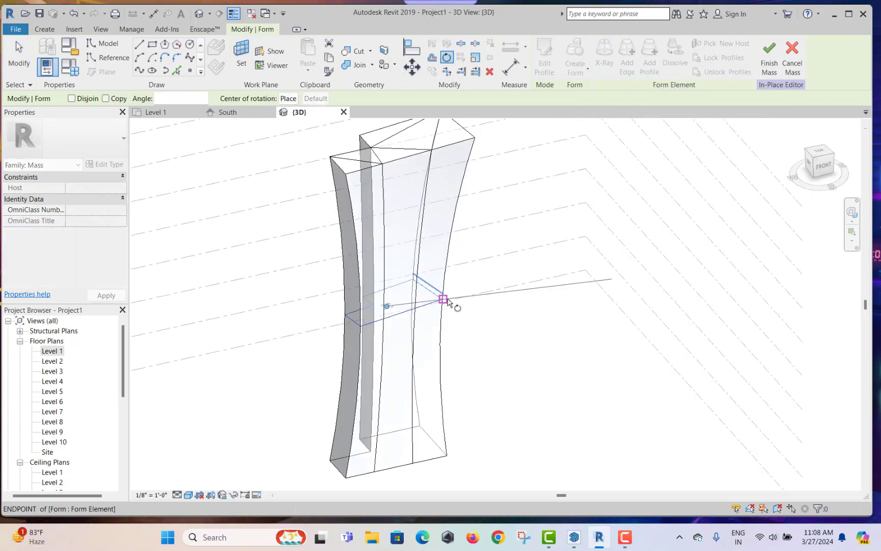
pyautogui.click(443, 299)
pyautogui.click(455, 289)
pyautogui.hotkey('ctrl', 'z')
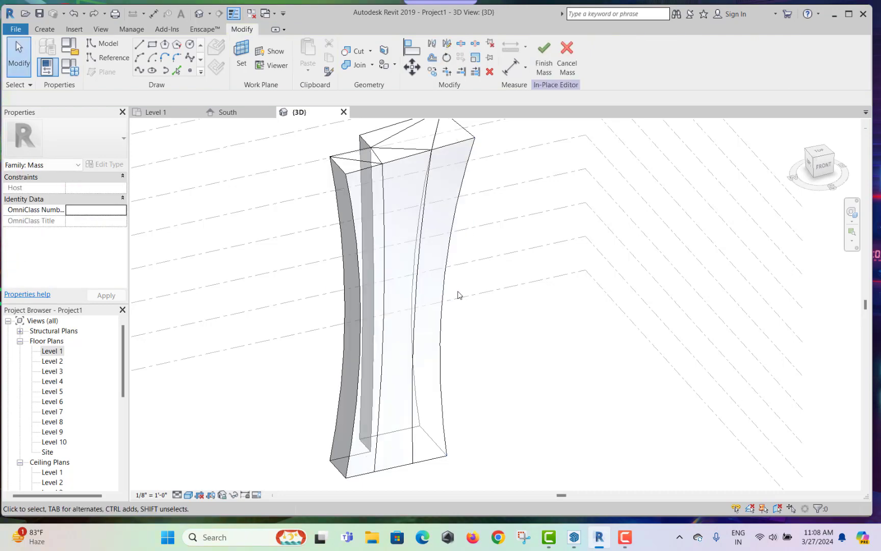
# - Finish the in-place mass with its twisted, narrowed waist and return to the project
pyautogui.scroll(-2, 457, 292)
pyautogui.keyDown('shift'); pyautogui.moveTo(451, 307); pyautogui.dragTo(475, 305, button='middle'); pyautogui.keyUp('shift')
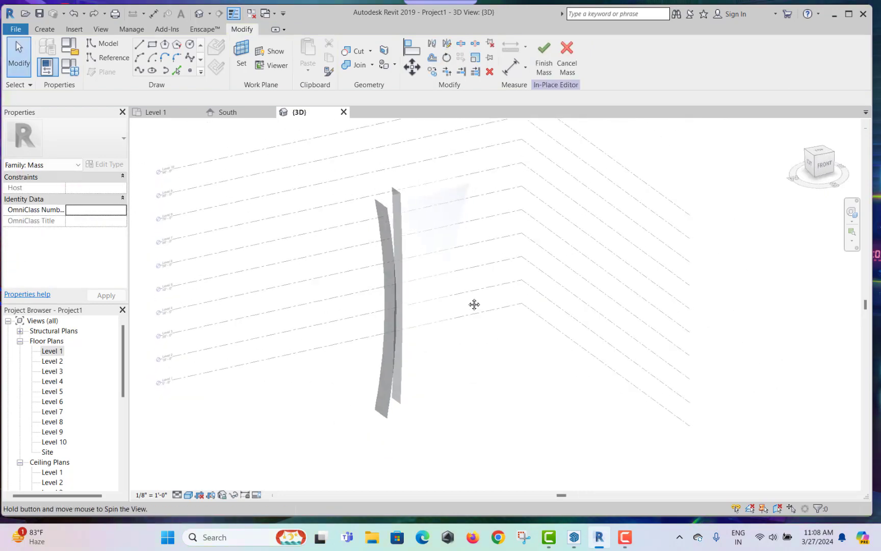
pyautogui.scroll(1, 481, 326)
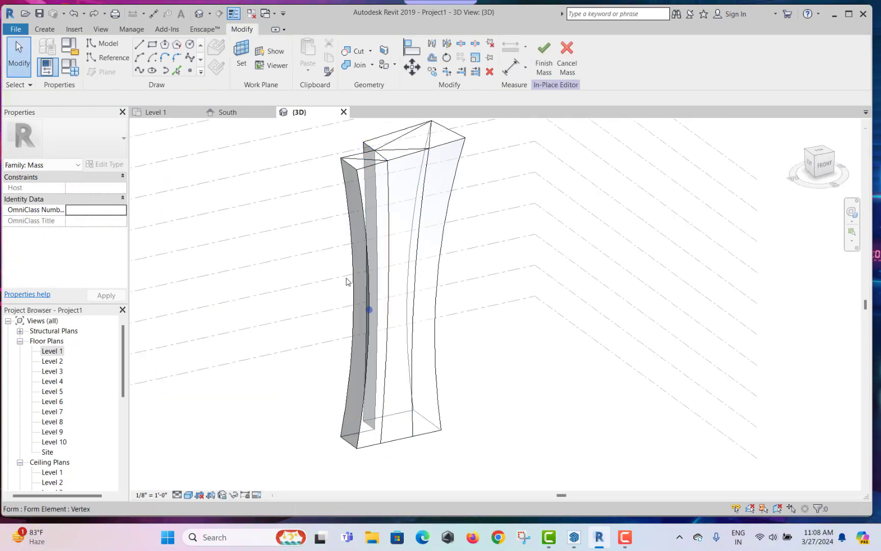
pyautogui.click(544, 73)
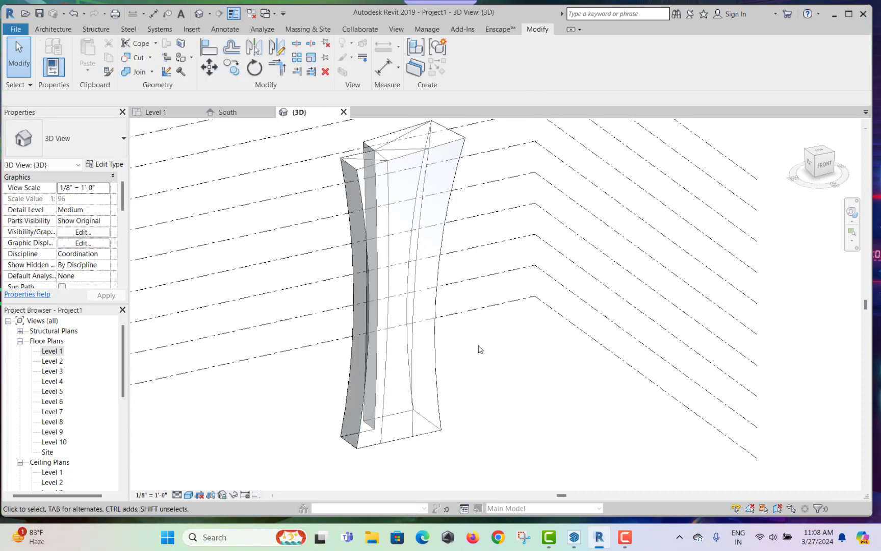
pyautogui.scroll(-3, 437, 333)
pyautogui.scroll(1, 436, 326)
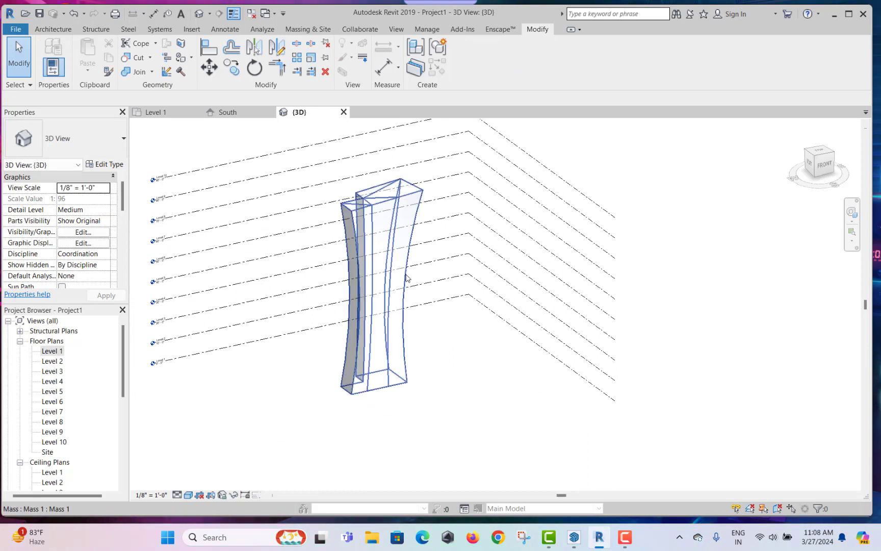
pyautogui.click(418, 294)
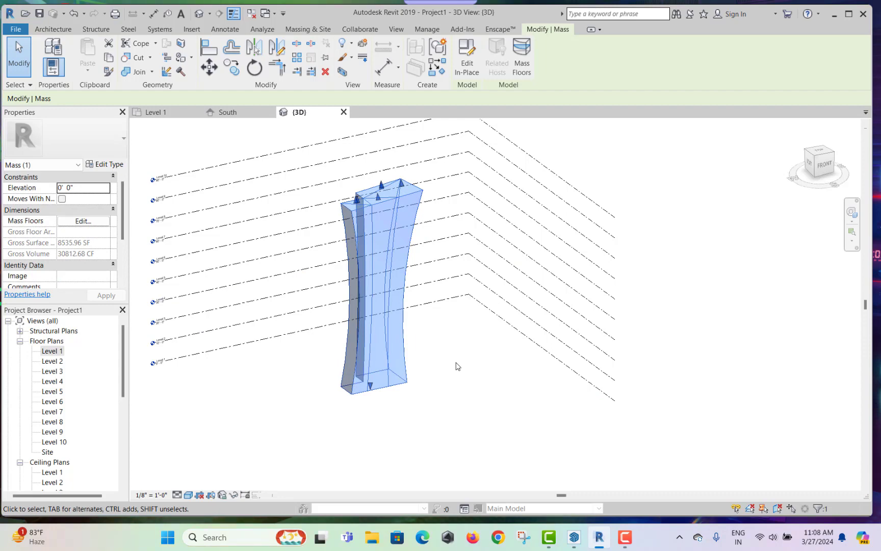
pyautogui.click(625, 537)
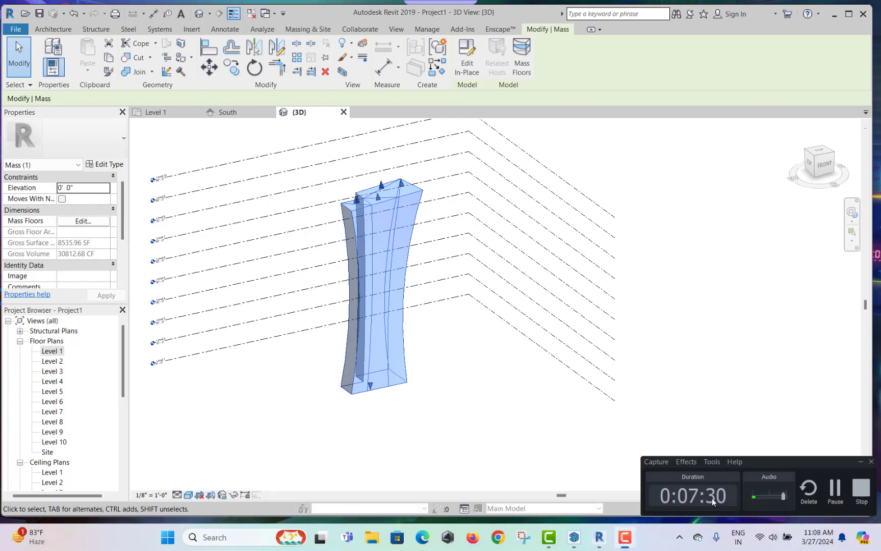
pyautogui.click(836, 487)
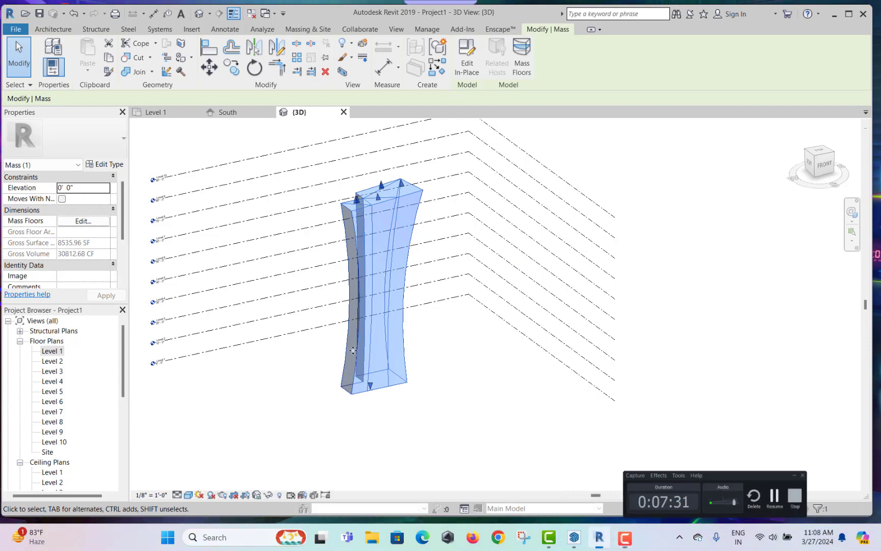
pyautogui.press('Escape')
pyautogui.scroll(3, 412, 285)
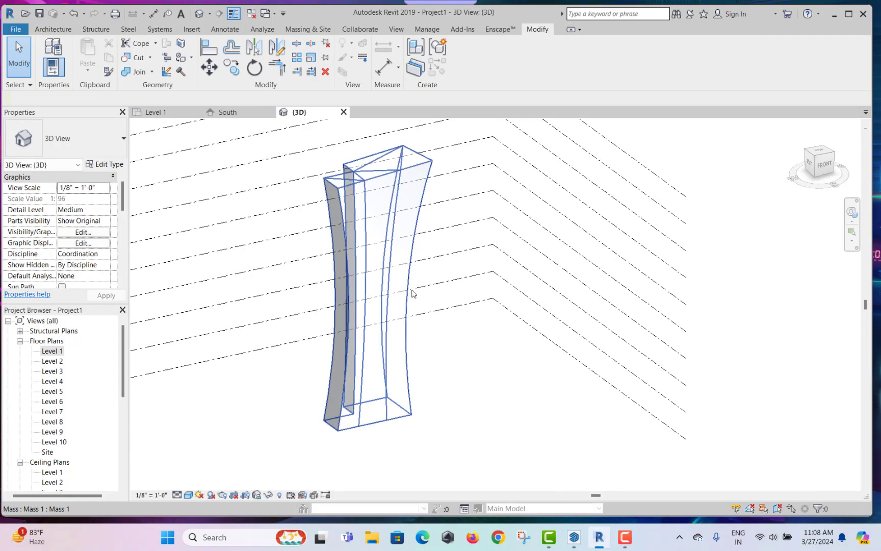
# - Create mass floors in the twisted tower mass at every level from Level 1 to Level 10
pyautogui.click(411, 264)
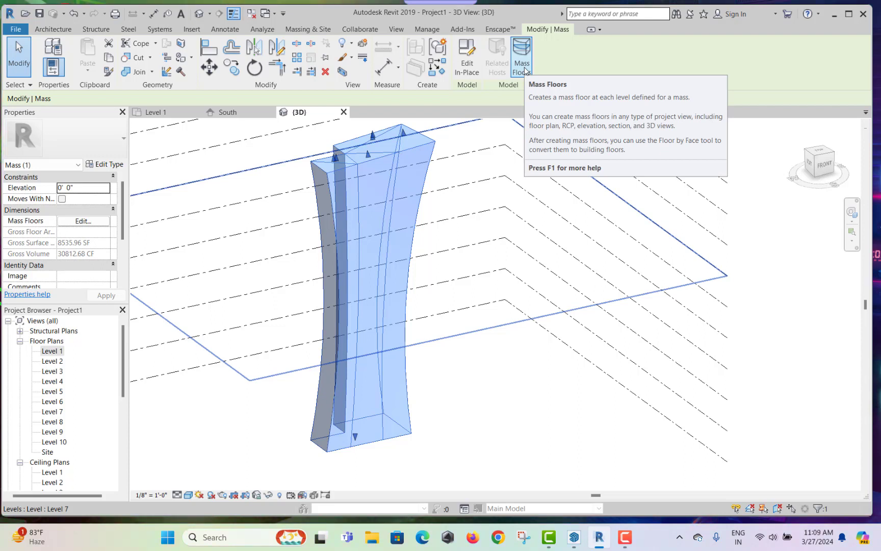
pyautogui.click(523, 67)
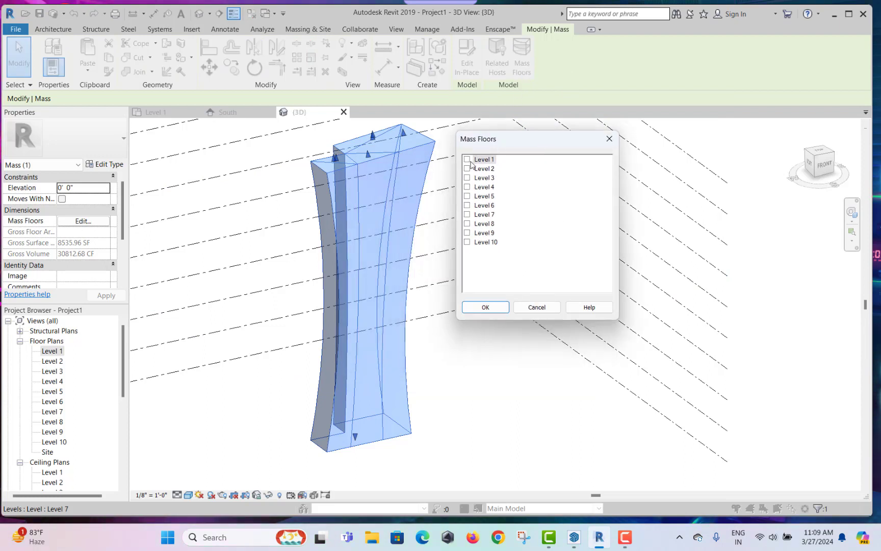
pyautogui.click(467, 168)
pyautogui.click(467, 177)
pyautogui.click(467, 187)
pyautogui.click(467, 196)
pyautogui.click(467, 205)
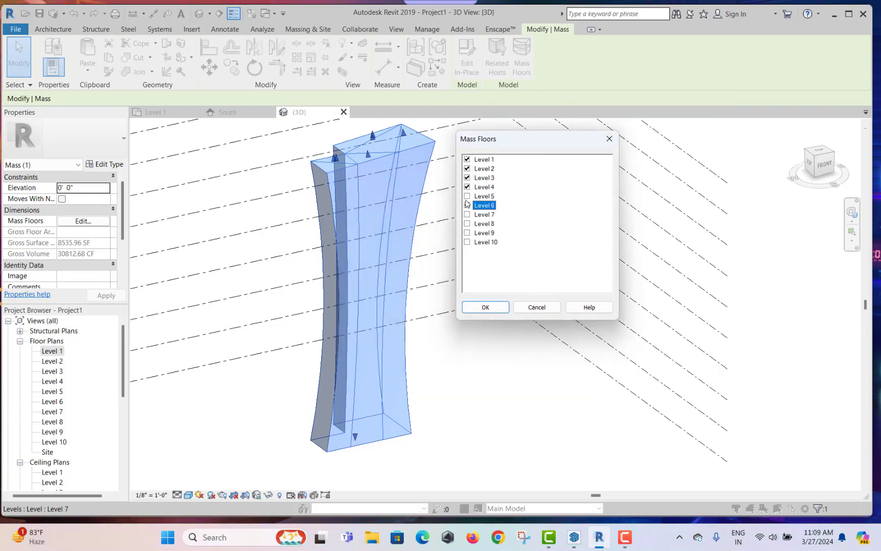
pyautogui.click(467, 224)
pyautogui.click(467, 214)
pyautogui.click(467, 232)
pyautogui.click(467, 242)
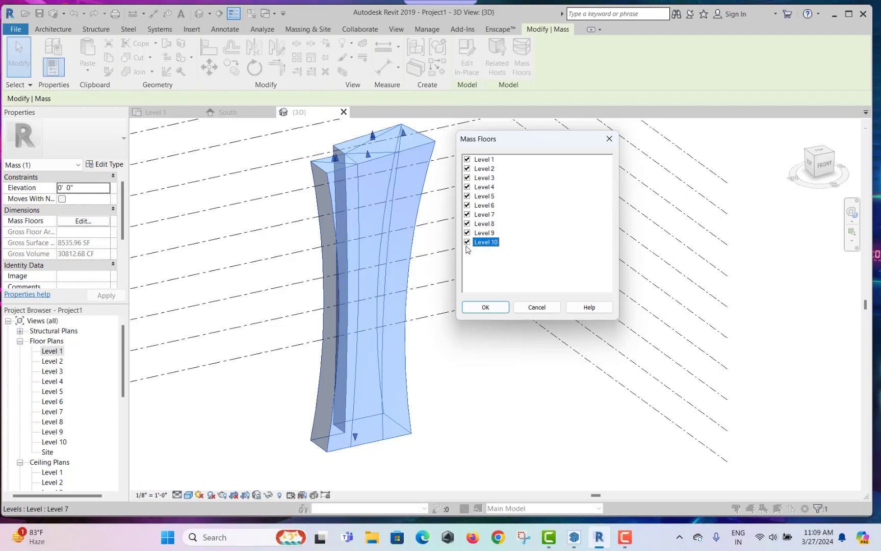
pyautogui.click(485, 307)
pyautogui.click(472, 313)
pyautogui.moveTo(433, 178); pyautogui.dragTo(465, 165, button='middle')
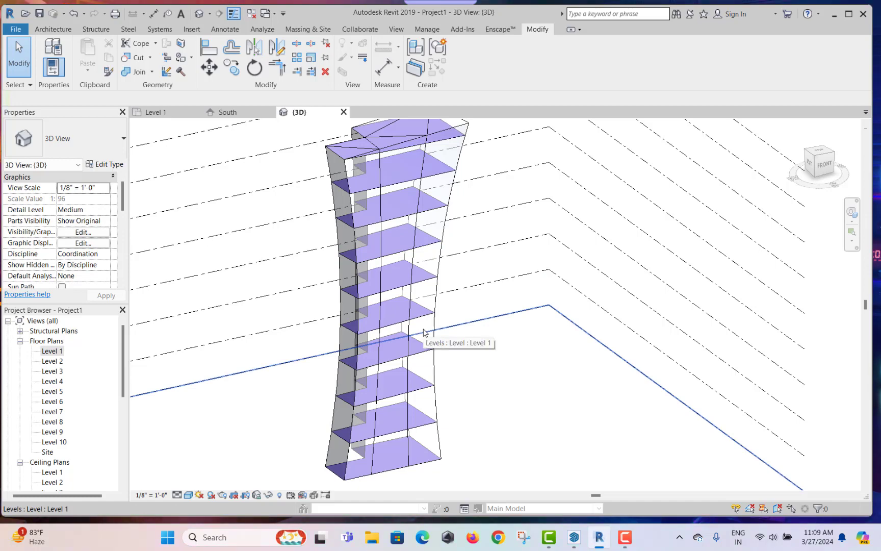
pyautogui.scroll(-2, 425, 335)
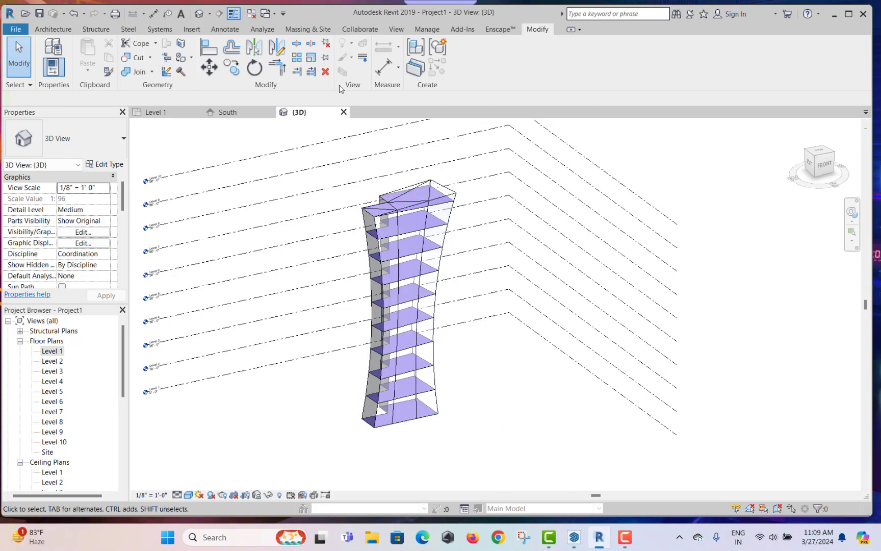
# - Create Generic - 12" floors by face from all ten mass floors with a 0' 0" offset, and end the command
pyautogui.click(321, 31)
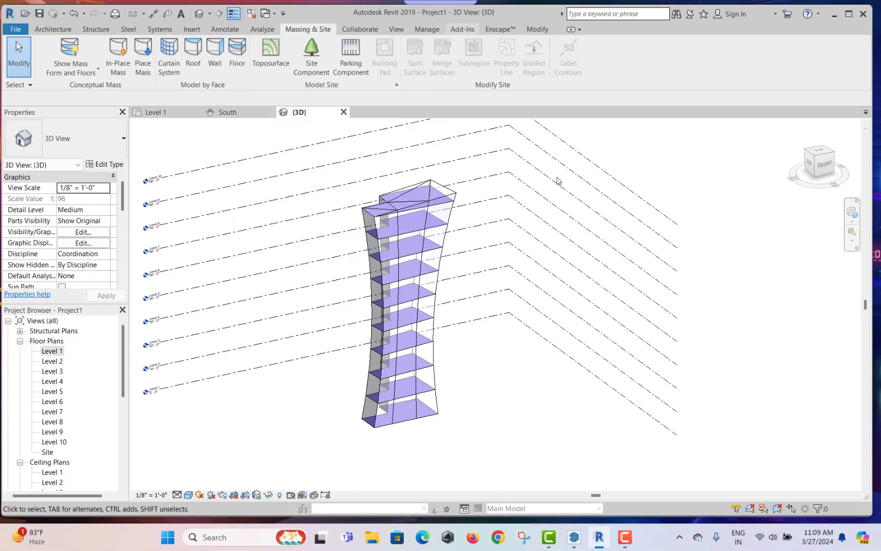
pyautogui.click(631, 540)
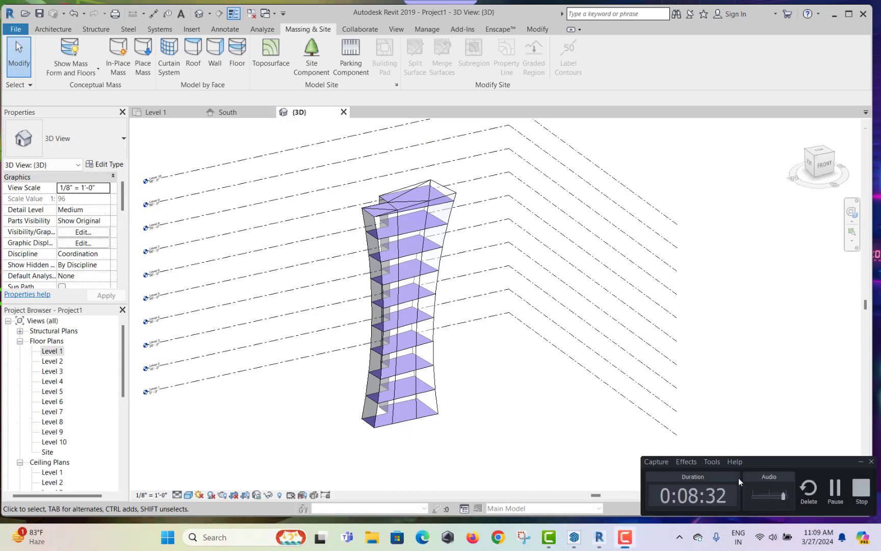
pyautogui.click(831, 489)
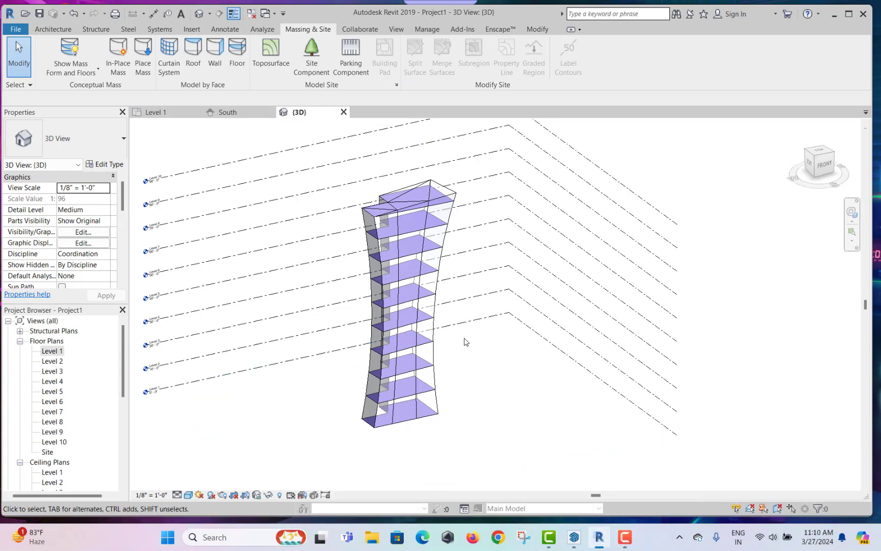
pyautogui.scroll(1, 469, 342)
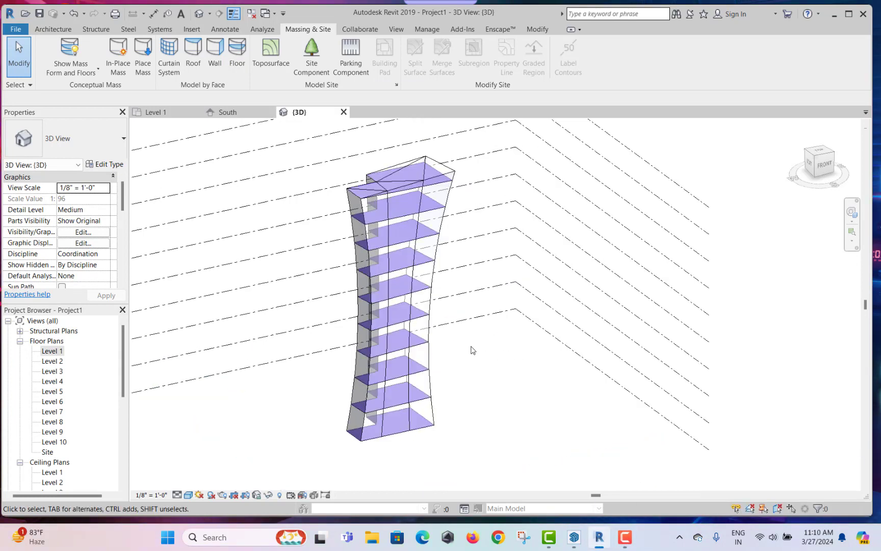
pyautogui.click(236, 54)
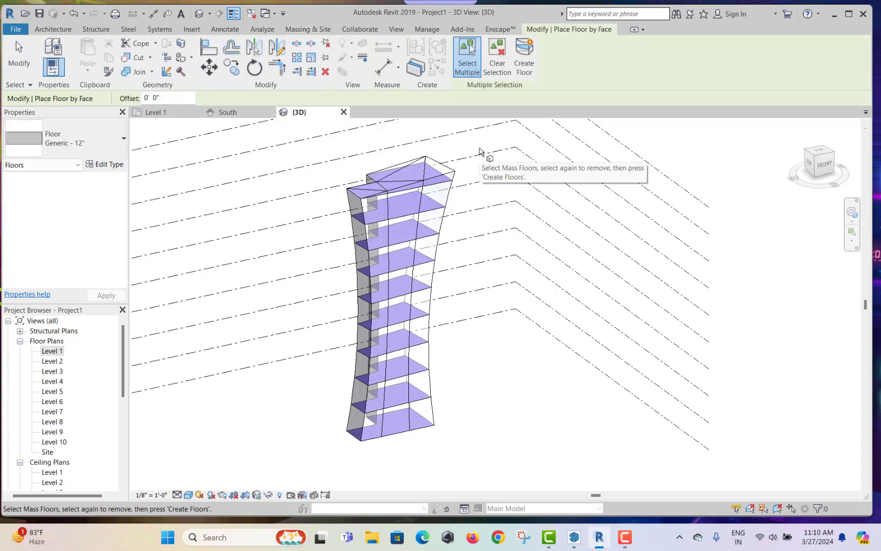
pyautogui.moveTo(477, 143); pyautogui.dragTo(294, 469)
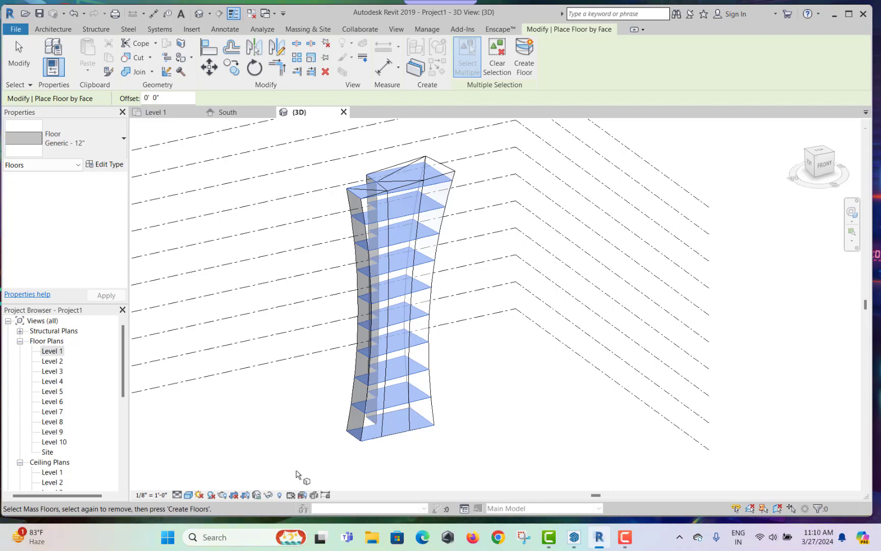
pyautogui.moveTo(296, 473); pyautogui.dragTo(514, 155)
pyautogui.click(525, 77)
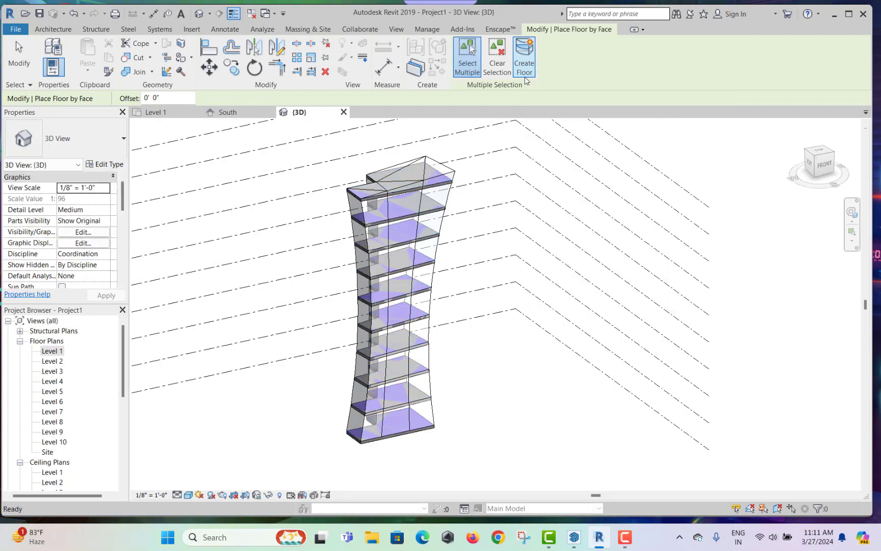
pyautogui.rightClick(509, 239)
pyautogui.click(516, 245)
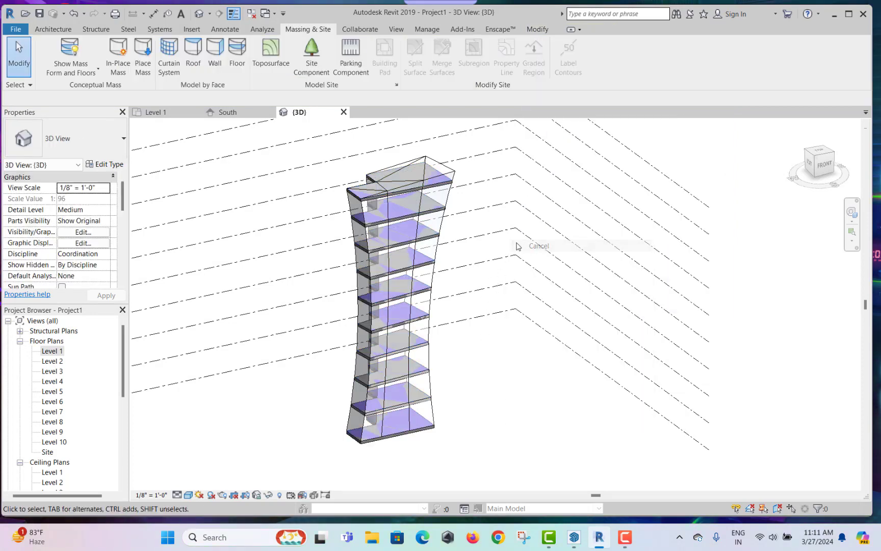
pyautogui.rightClick(515, 243)
pyautogui.click(531, 250)
pyautogui.rightClick(510, 252)
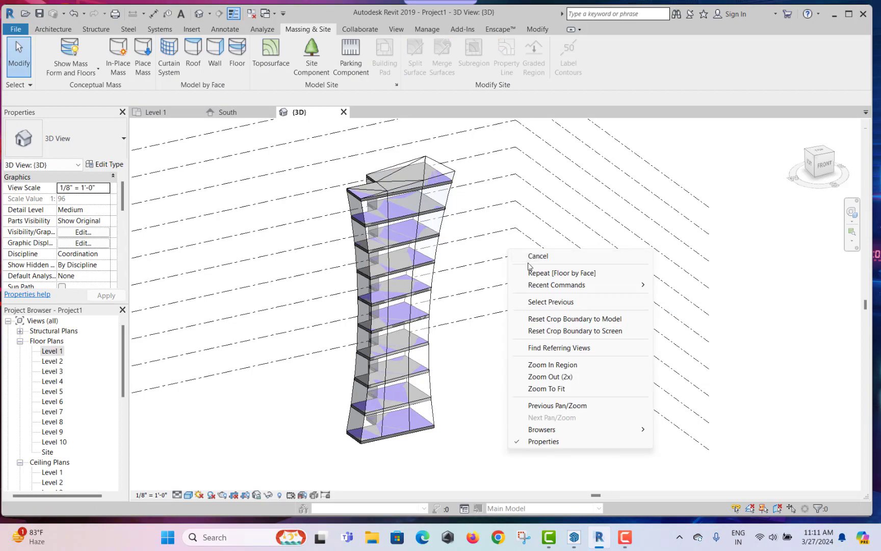
pyautogui.click(516, 254)
# - Place Generic - 8" basic walls by face on the two outer strips of the mass's front, either side of its central strip
pyautogui.scroll(2, 509, 256)
pyautogui.scroll(-3, 507, 237)
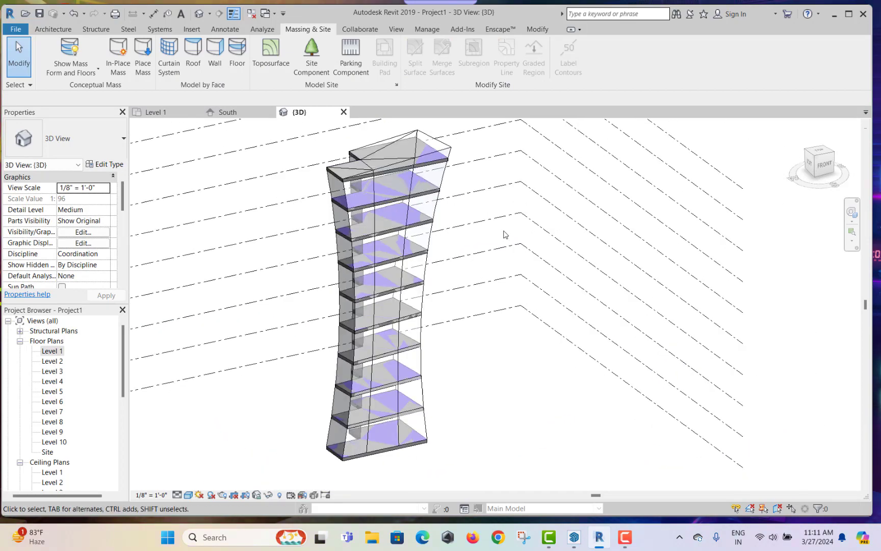
pyautogui.scroll(-1, 501, 234)
pyautogui.keyDown('shift'); pyautogui.moveTo(500, 234); pyautogui.dragTo(502, 304, button='middle'); pyautogui.keyUp('shift')
pyautogui.scroll(1, 484, 370)
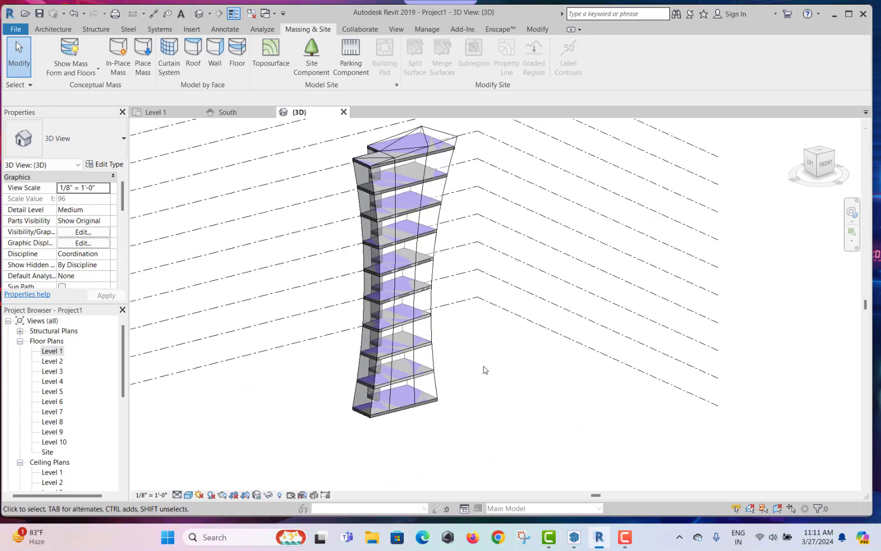
pyautogui.click(220, 60)
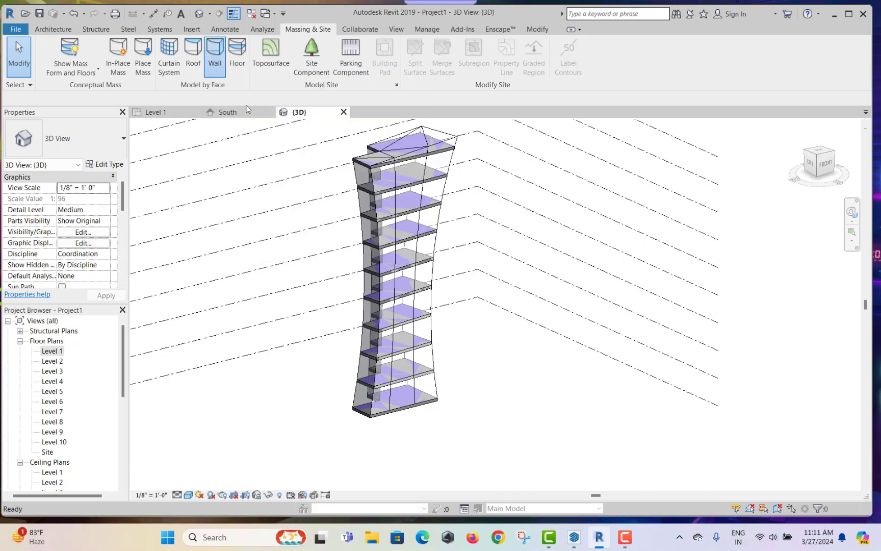
pyautogui.scroll(2, 469, 202)
pyautogui.click(446, 153)
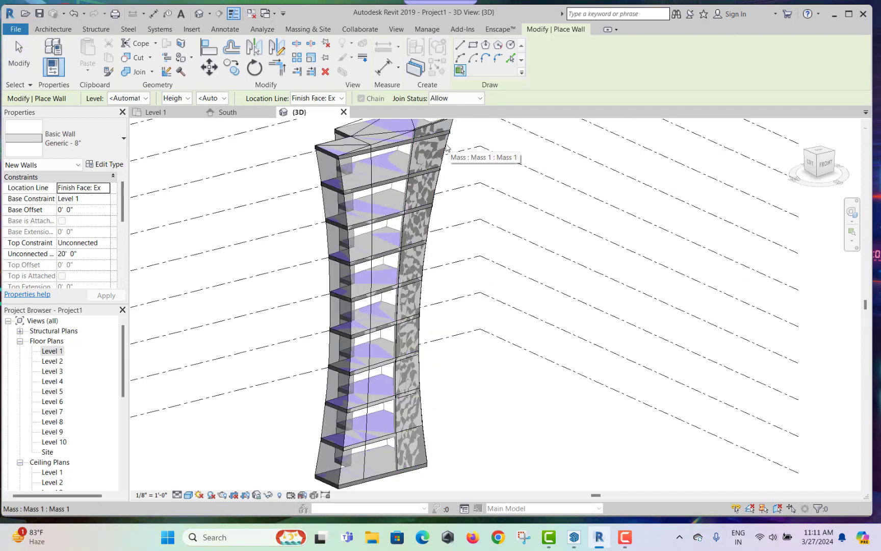
pyautogui.click(352, 185)
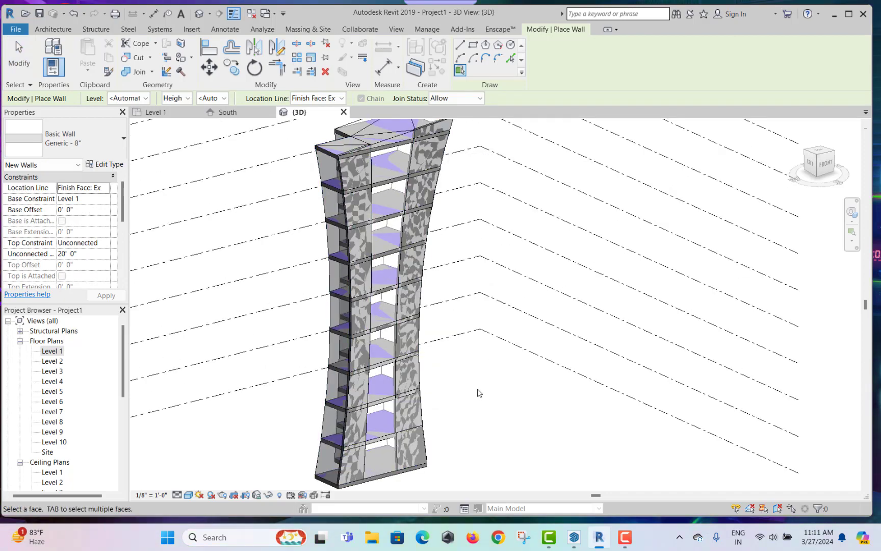
# - Place Generic - 8" walls by face on the mass's left end, rear, recessed and right side faces, and finish wall placement
pyautogui.keyDown('shift'); pyautogui.moveTo(448, 378); pyautogui.dragTo(419, 255, button='middle'); pyautogui.keyUp('shift')
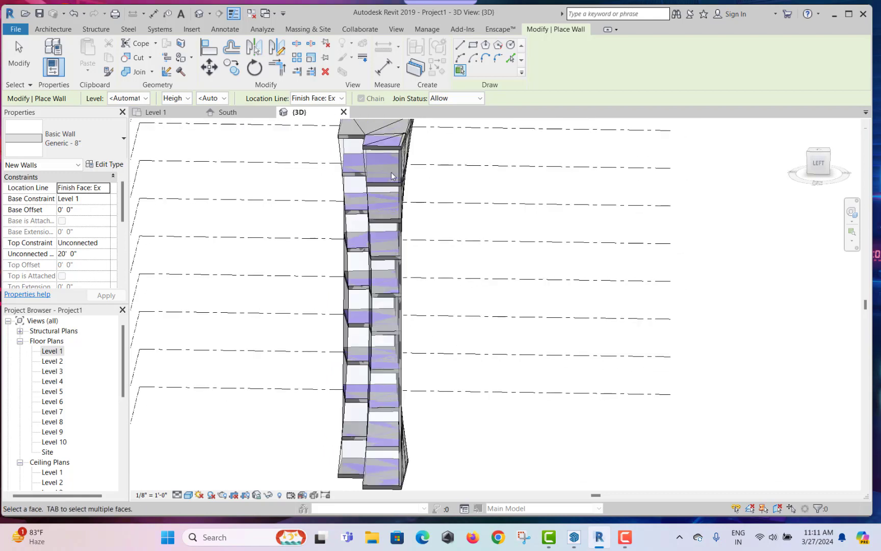
pyautogui.click(391, 152)
pyautogui.keyDown('shift'); pyautogui.moveTo(334, 222); pyautogui.dragTo(406, 187, button='middle'); pyautogui.keyUp('shift')
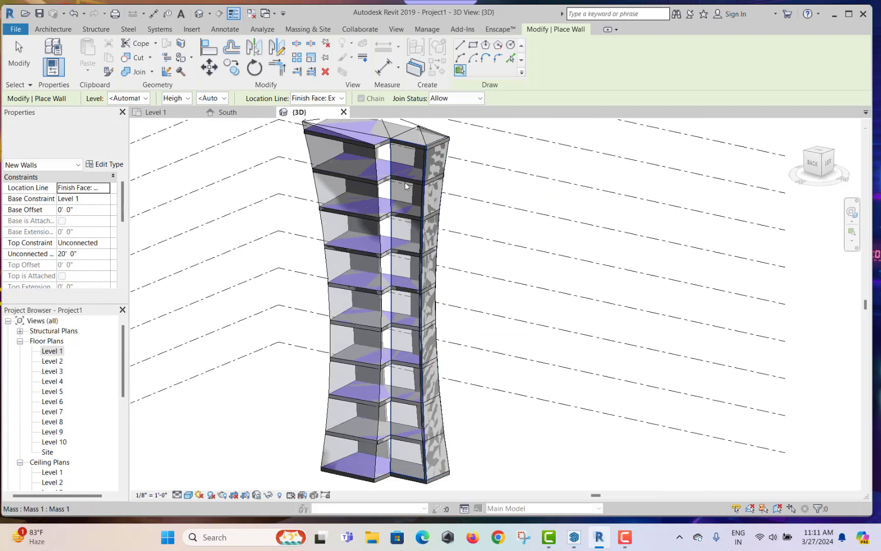
pyautogui.click(405, 146)
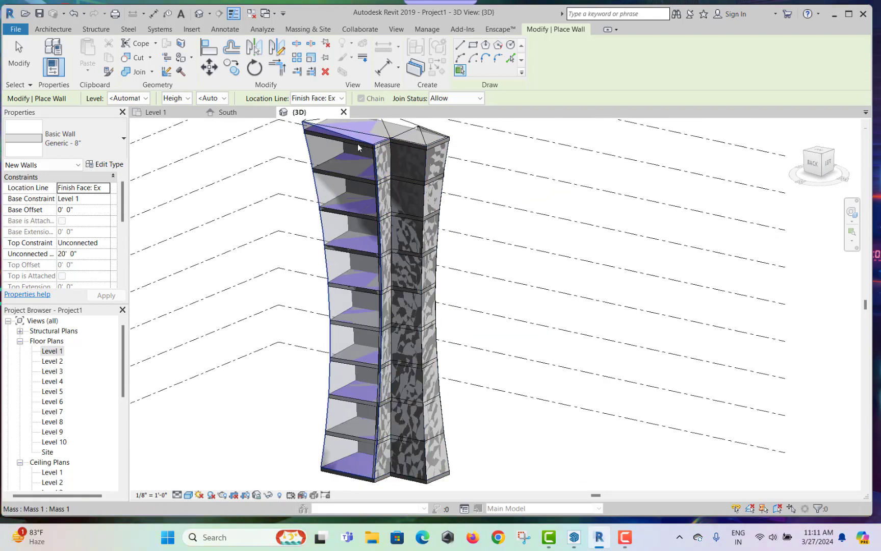
pyautogui.click(368, 146)
pyautogui.keyDown('shift'); pyautogui.moveTo(217, 230); pyautogui.dragTo(638, 194, button='middle'); pyautogui.keyUp('shift')
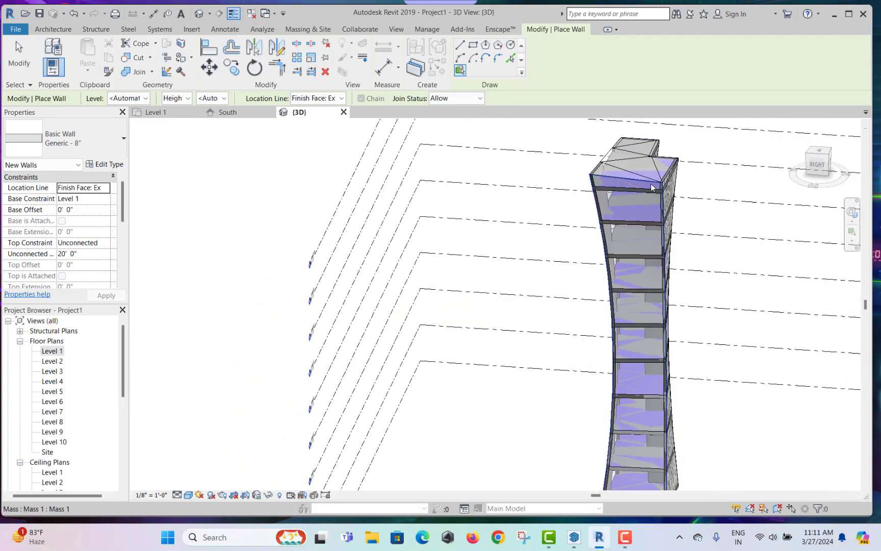
pyautogui.click(643, 188)
pyautogui.keyDown('shift'); pyautogui.moveTo(460, 283); pyautogui.dragTo(580, 176, button='middle'); pyautogui.keyUp('shift')
pyautogui.scroll(-1, 620, 342)
pyautogui.moveTo(619, 343); pyautogui.dragTo(600, 370, button='middle')
pyautogui.press('Escape')
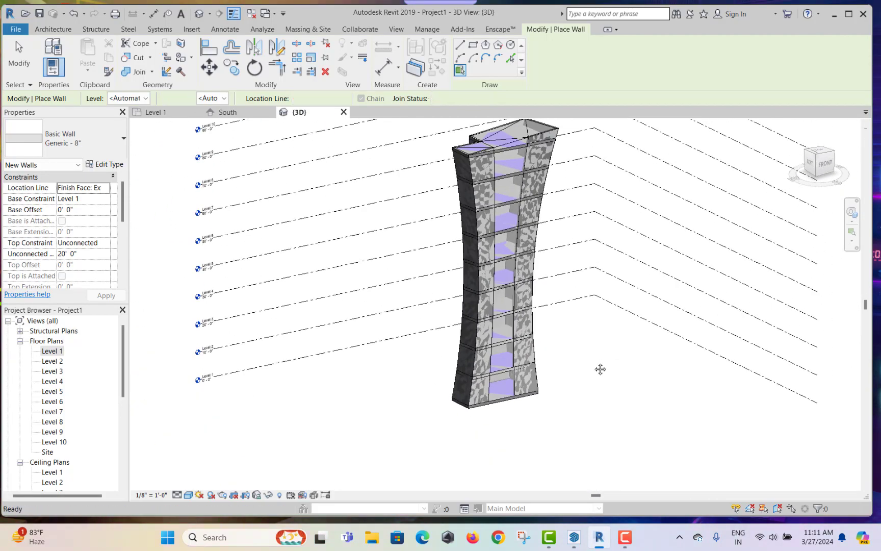
pyautogui.scroll(3, 589, 338)
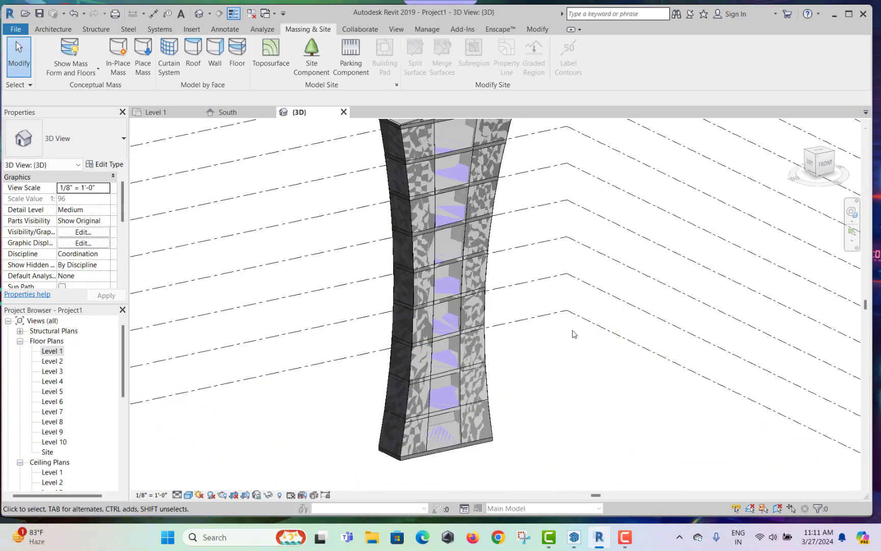
pyautogui.moveTo(565, 355); pyautogui.dragTo(514, 407, button='middle')
pyautogui.scroll(-1, 517, 381)
pyautogui.scroll(1, 521, 378)
pyautogui.scroll(-1, 507, 396)
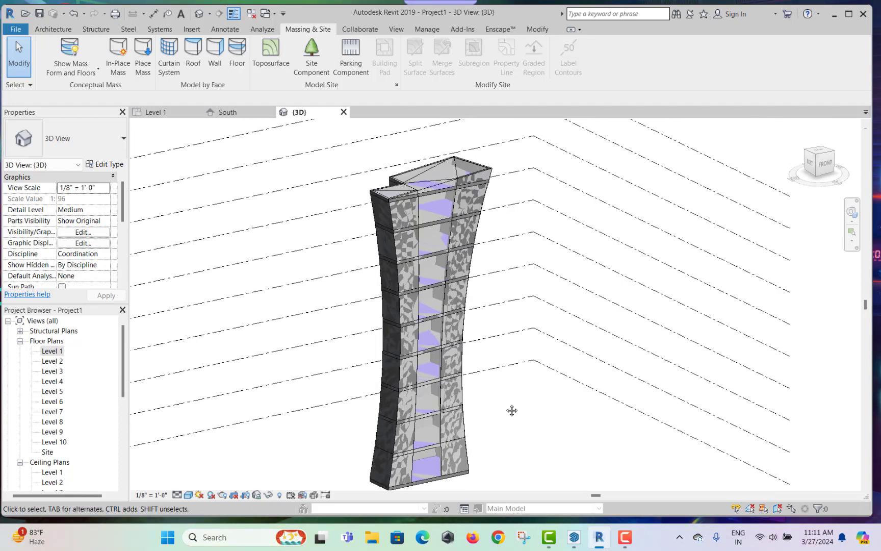
pyautogui.scroll(1, 516, 385)
pyautogui.scroll(-1, 518, 382)
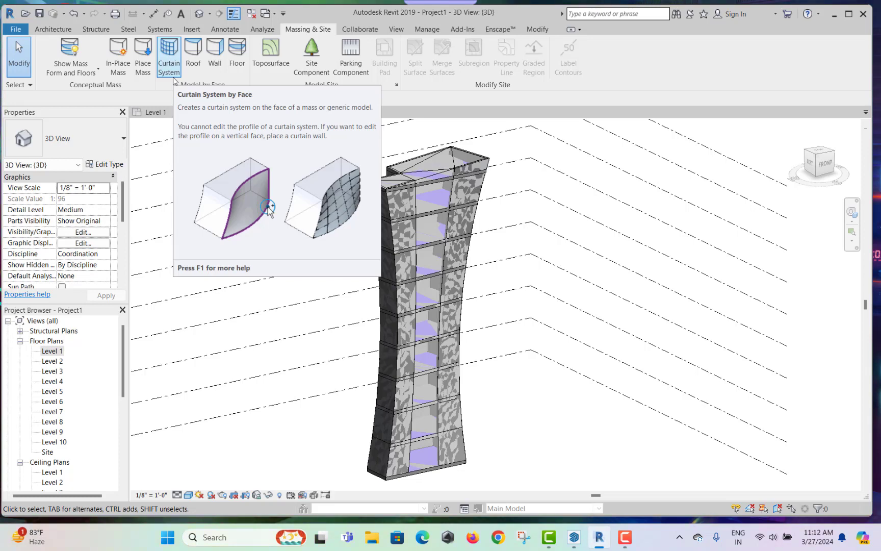
# - Try creating a 5' x 10' curtain system by face on the tower front's central strip, and undo it
pyautogui.click(174, 72)
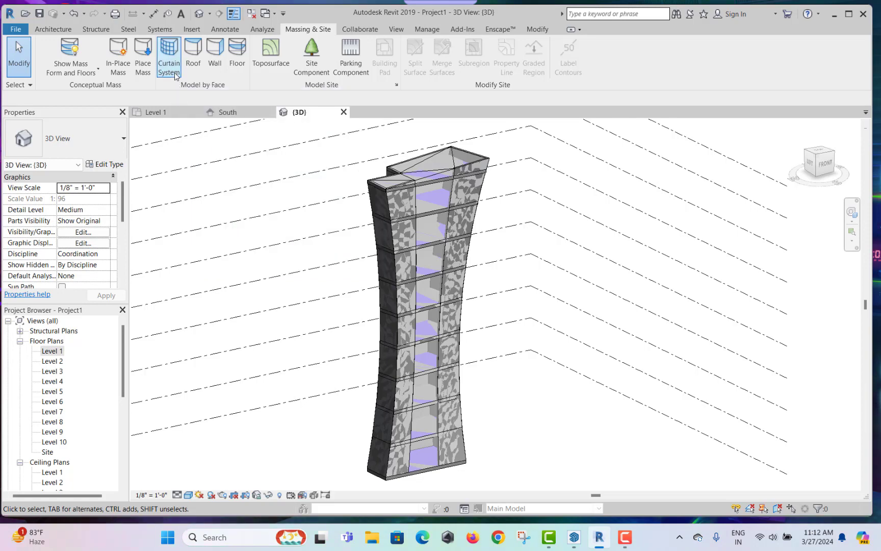
pyautogui.click(448, 177)
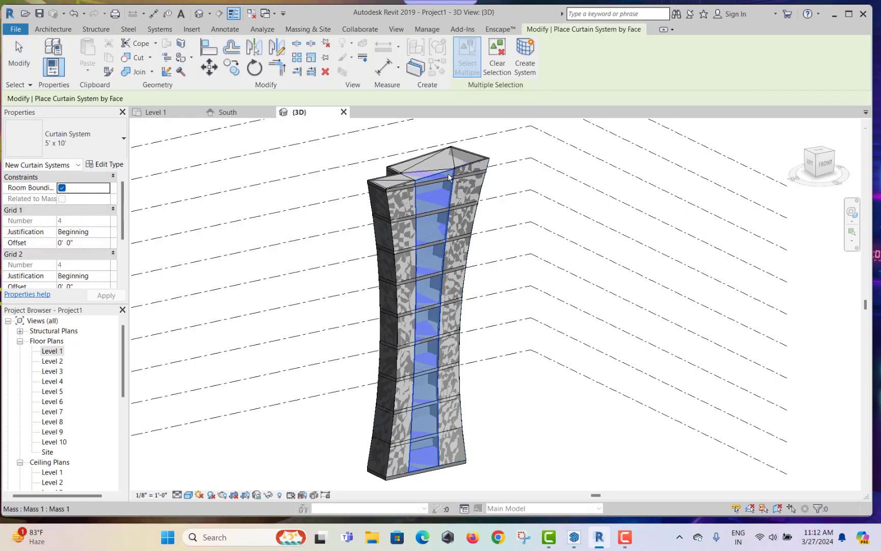
pyautogui.scroll(1, 504, 325)
pyautogui.scroll(-1, 514, 308)
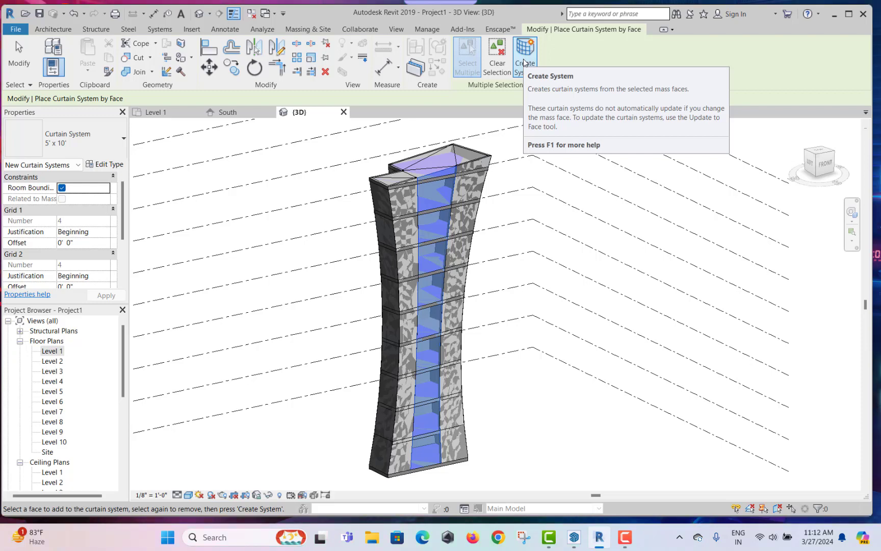
pyautogui.click(524, 61)
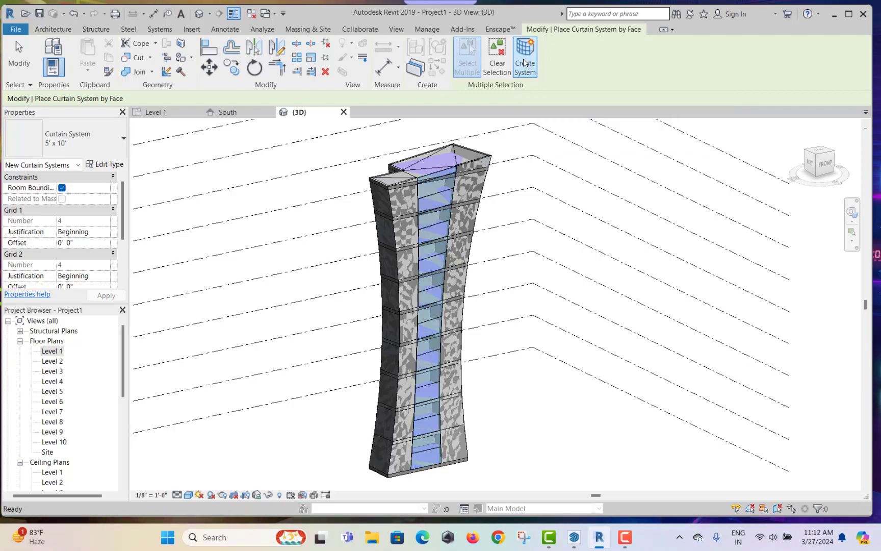
pyautogui.click(625, 540)
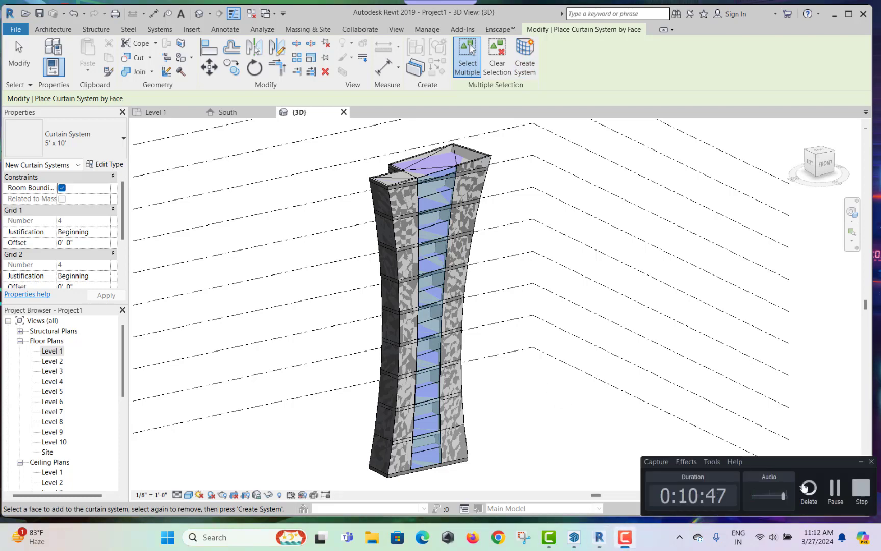
pyautogui.click(834, 489)
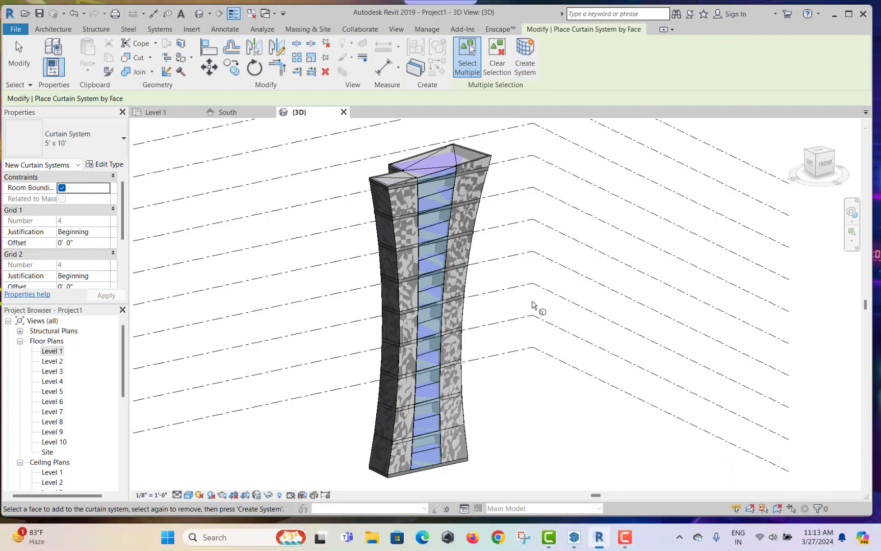
pyautogui.hotkey('ctrl', 'z')
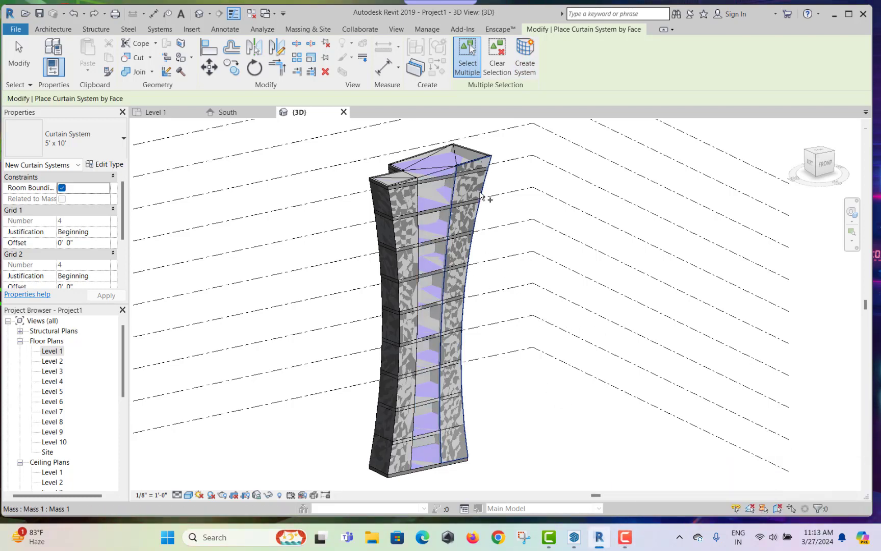
# - Create a 5' x 10' curtain system on the central strip of the tower's front face and end the command
pyautogui.click(441, 178)
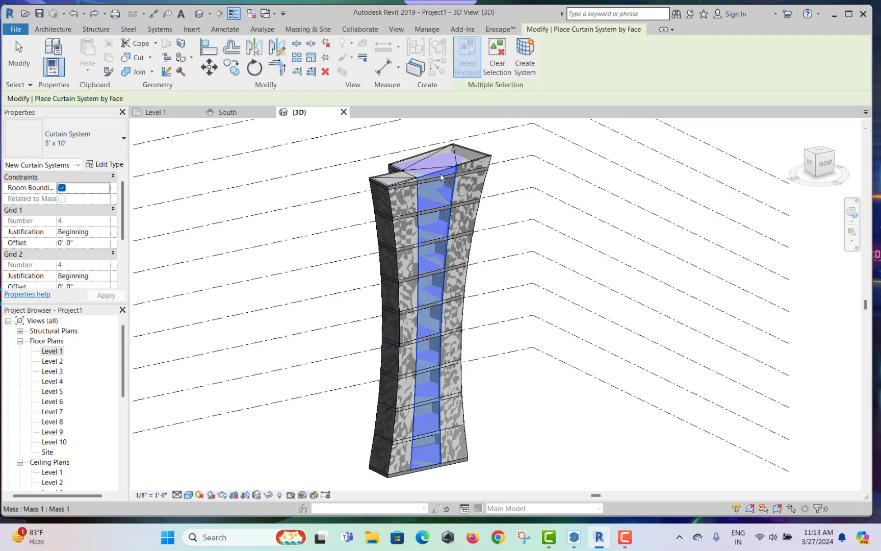
pyautogui.click(523, 73)
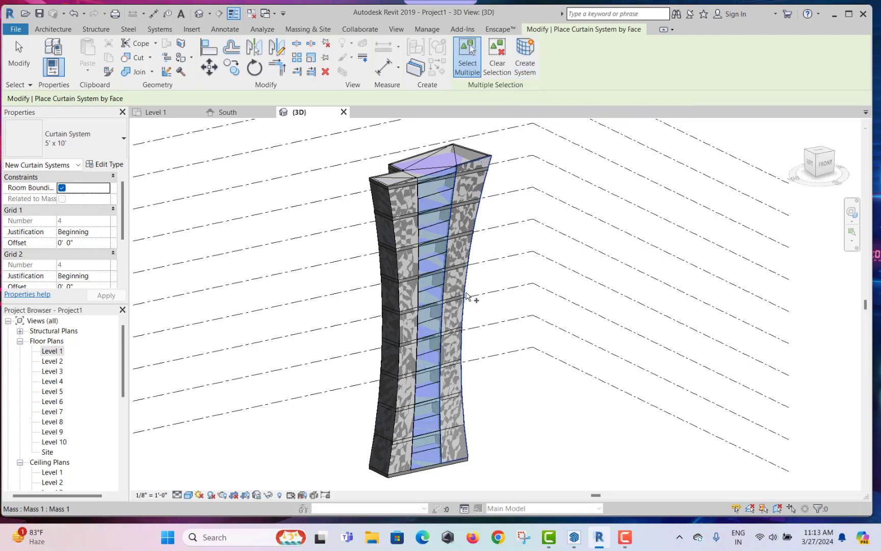
pyautogui.press('Escape')
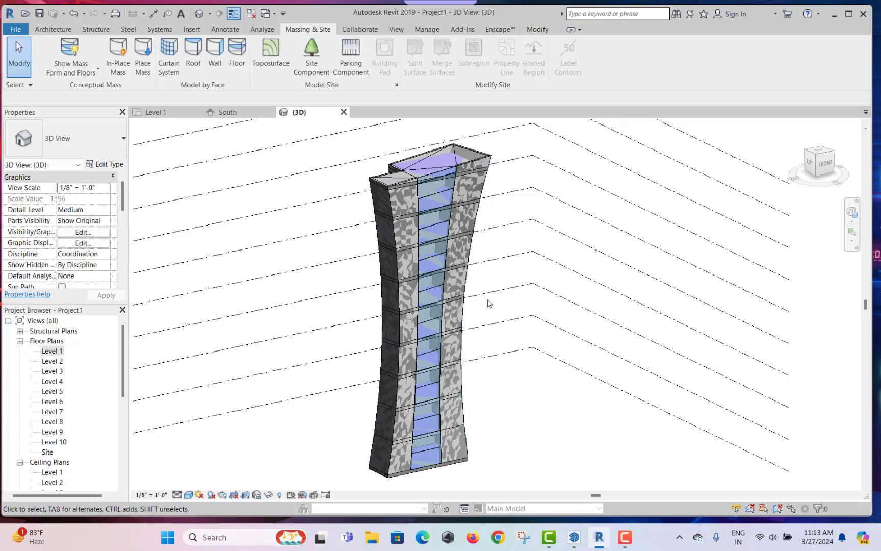
pyautogui.click(180, 59)
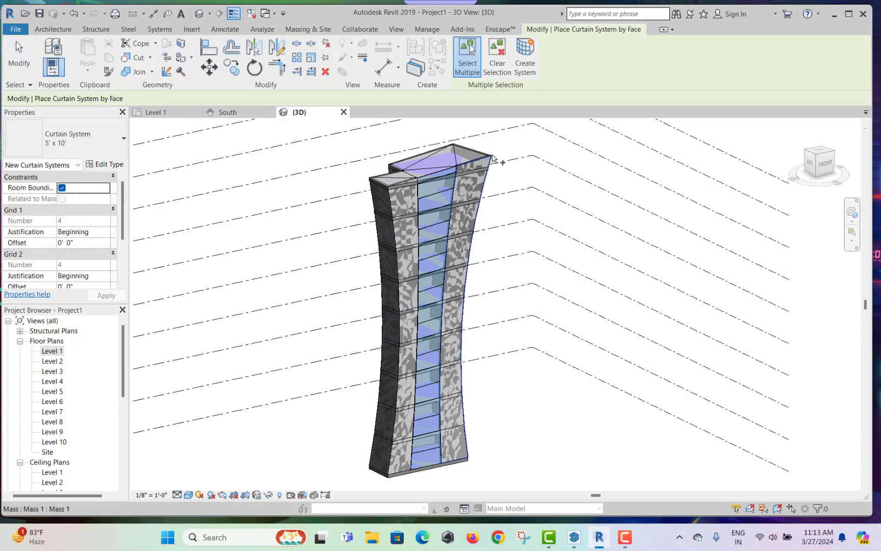
pyautogui.press('Escape')
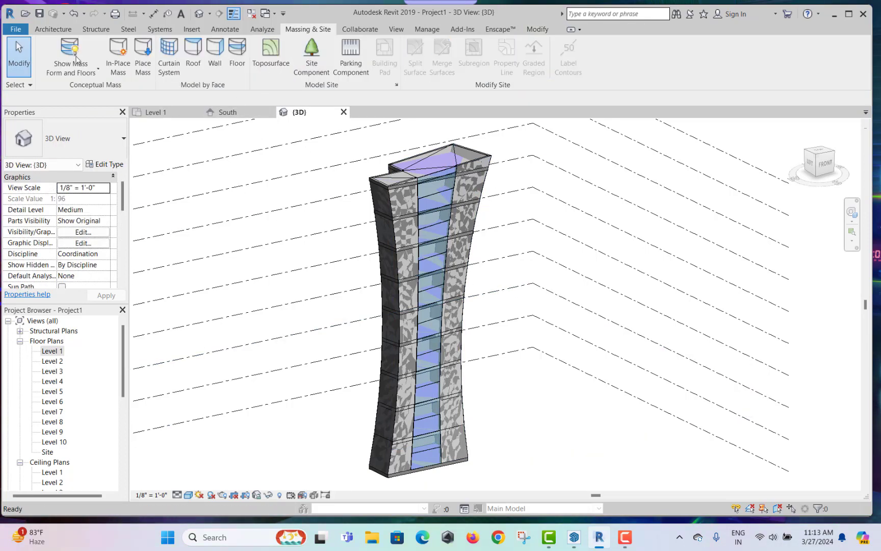
# - Add a vertical curtain grid line through all segments down the middle of the front curtain system
pyautogui.click(47, 31)
pyautogui.click(296, 66)
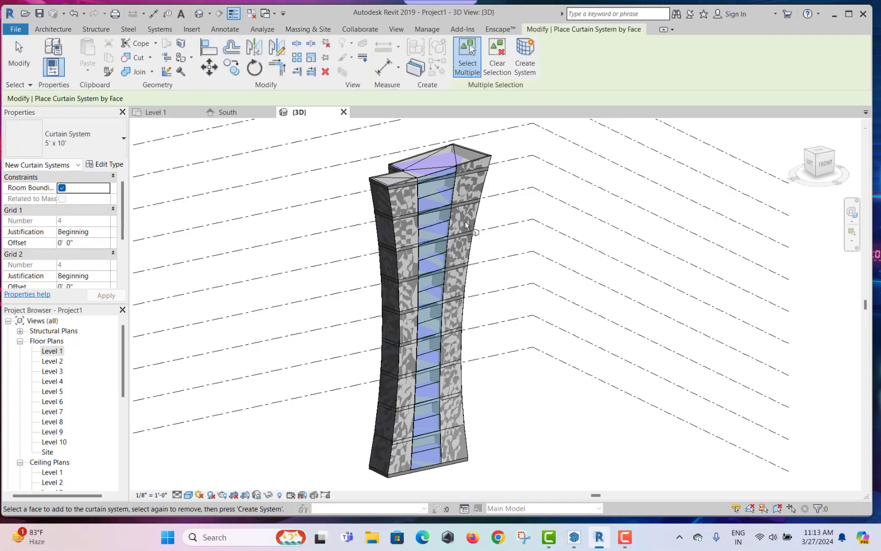
pyautogui.press('Escape')
pyautogui.click(316, 57)
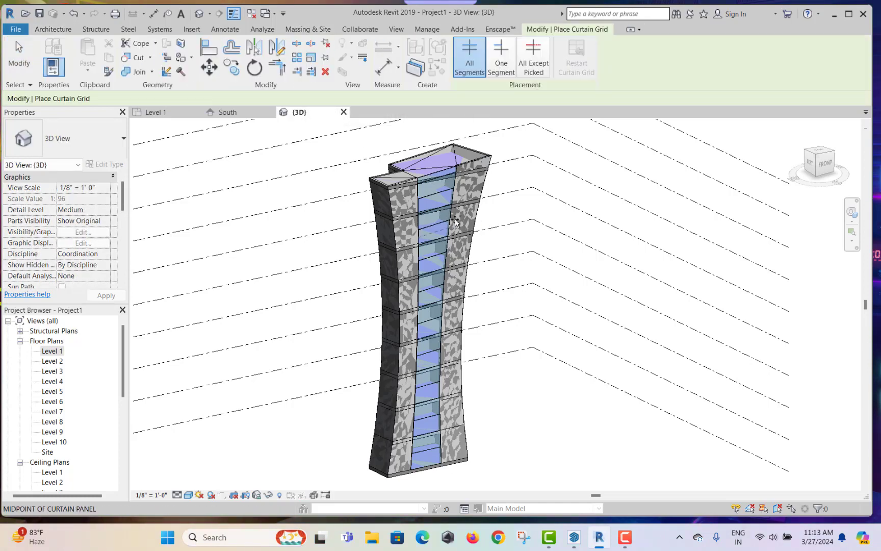
pyautogui.click(436, 199)
pyautogui.press('Escape')
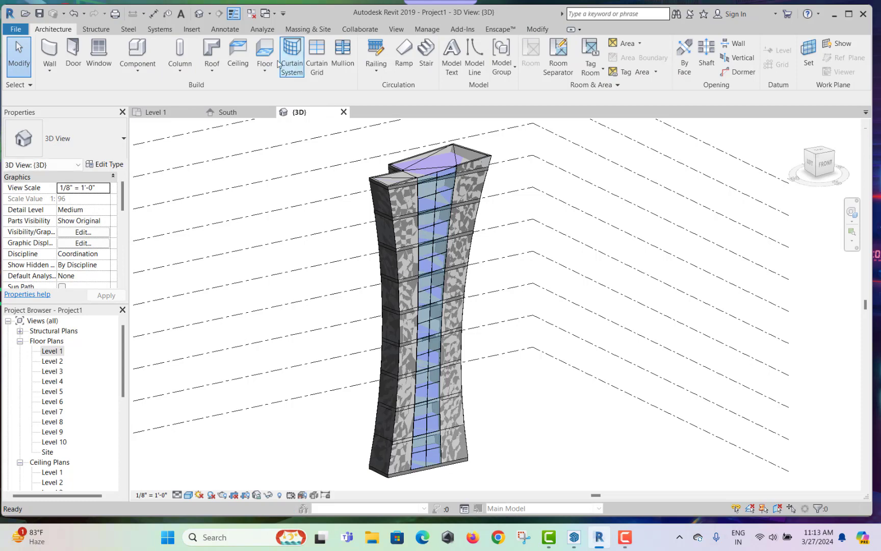
# - Place 2.5" x 5" rectangular mullions on all grid lines of the front curtain system and finish the command
pyautogui.click(343, 56)
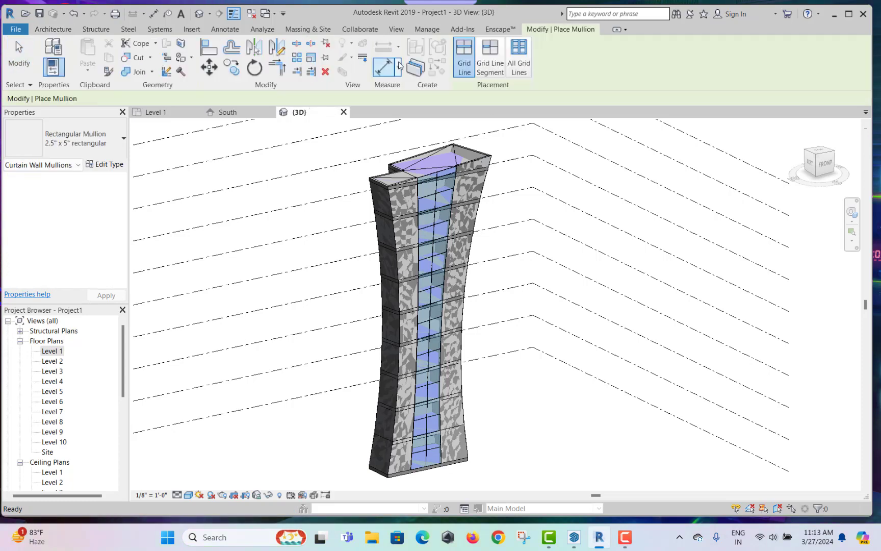
pyautogui.click(520, 50)
pyautogui.click(458, 205)
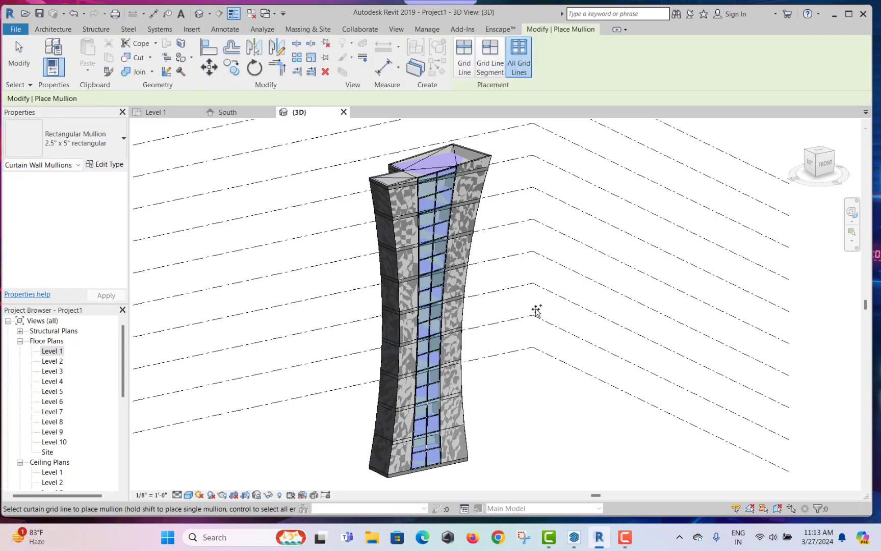
pyautogui.press('Escape')
pyautogui.scroll(5, 499, 365)
pyautogui.moveTo(456, 172); pyautogui.dragTo(490, 292, button='middle')
pyautogui.scroll(-3, 503, 276)
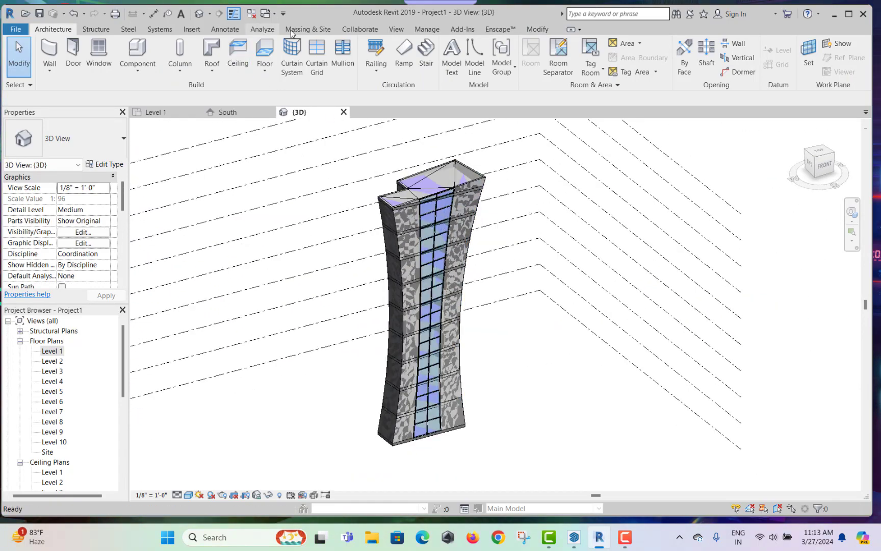
# - Start placing a mass, agree to load a mass family, and open the Mass folder of the US Imperial library
pyautogui.click(308, 29)
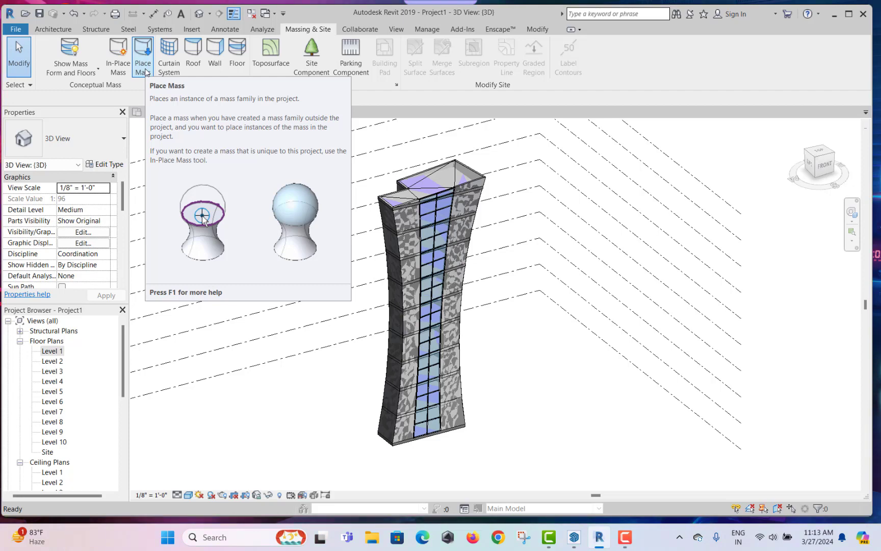
pyautogui.click(144, 65)
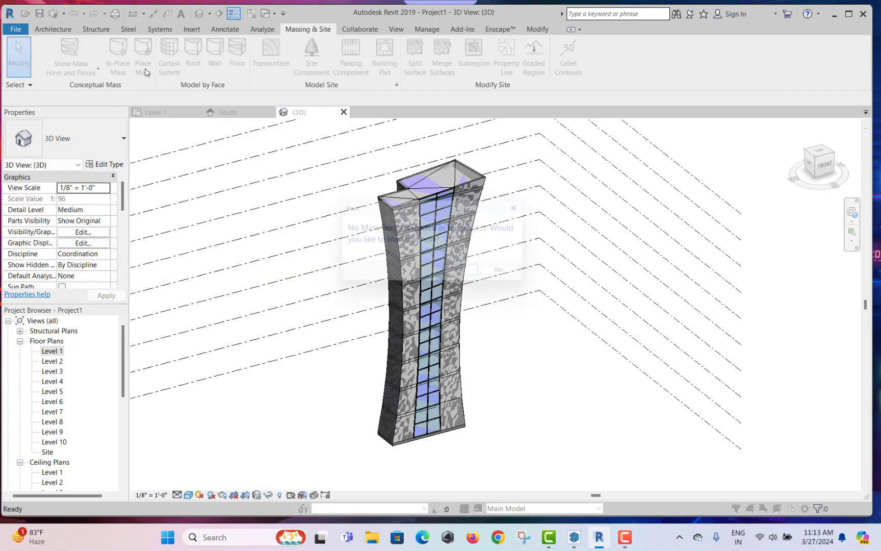
pyautogui.click(467, 275)
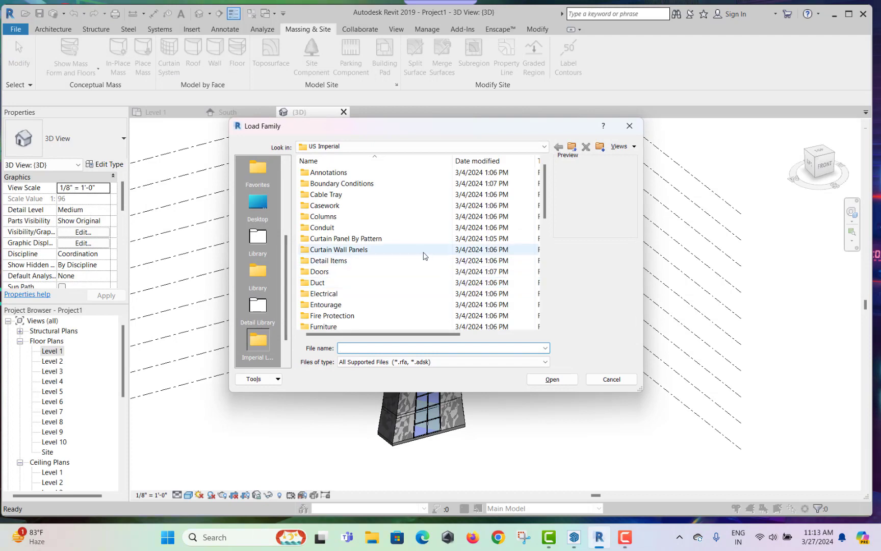
pyautogui.scroll(-2, 380, 289)
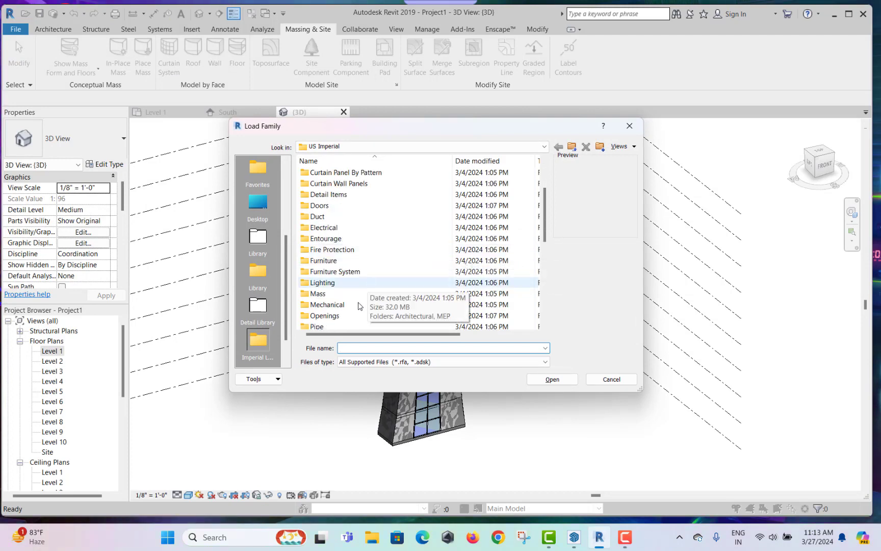
pyautogui.click(361, 296)
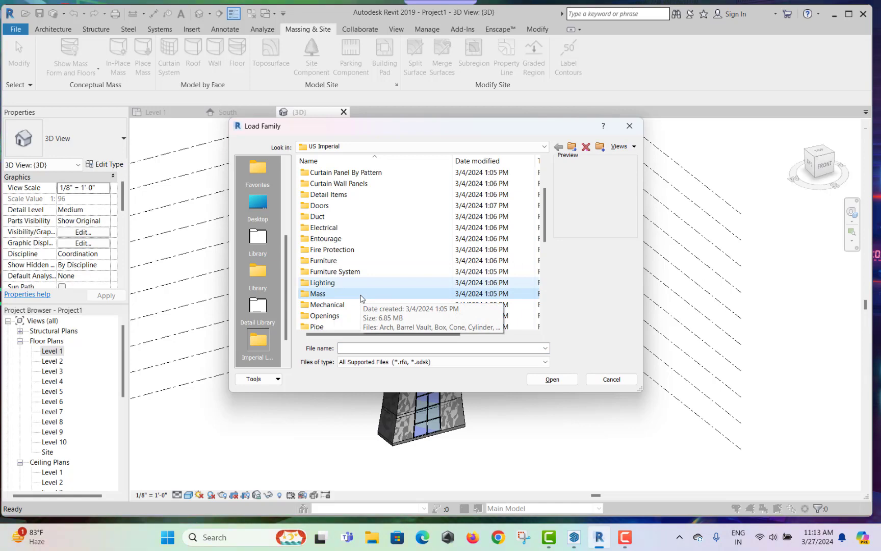
pyautogui.doubleClick(361, 295)
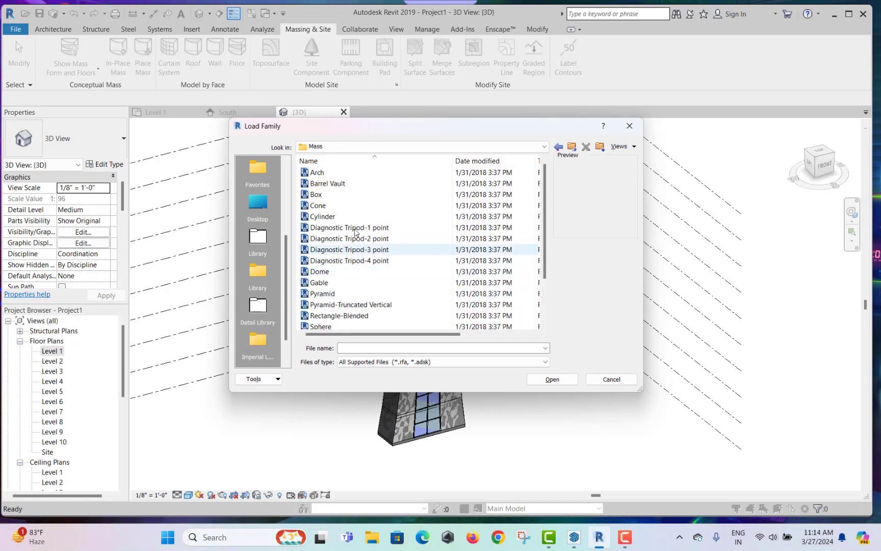
# - Examine the previews of the available mass families, including the cylinder, cone, gable, triangle and diagnostic tripod shapes
pyautogui.click(340, 216)
pyautogui.click(334, 172)
pyautogui.click(347, 227)
pyautogui.click(349, 260)
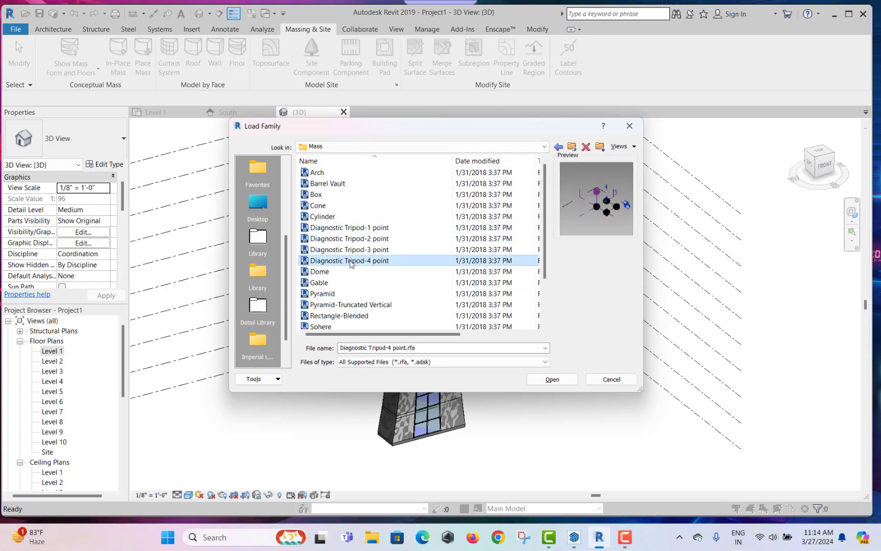
pyautogui.scroll(-2, 345, 284)
pyautogui.click(345, 283)
pyautogui.click(346, 260)
pyautogui.click(345, 305)
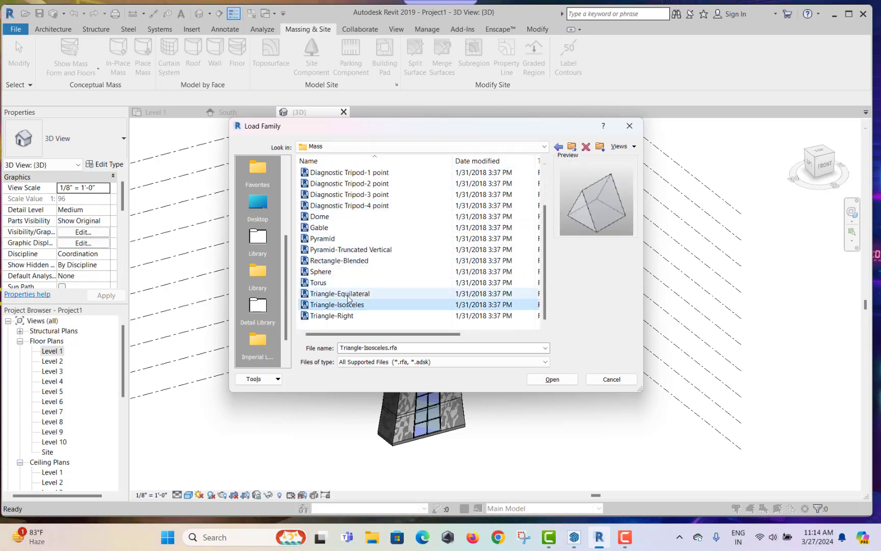
pyautogui.click(346, 294)
pyautogui.scroll(2, 341, 229)
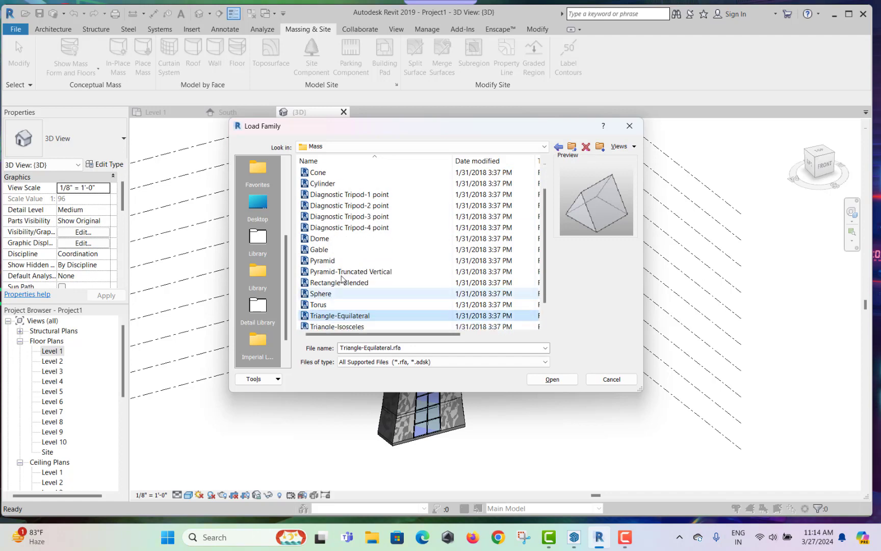
pyautogui.click(329, 194)
pyautogui.click(328, 206)
pyautogui.click(328, 216)
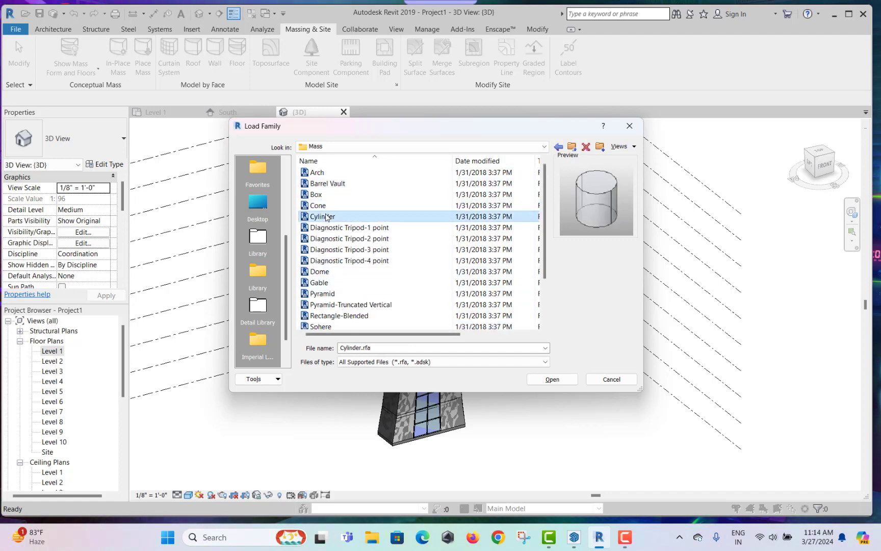
pyautogui.click(332, 185)
pyautogui.click(331, 174)
pyautogui.click(329, 206)
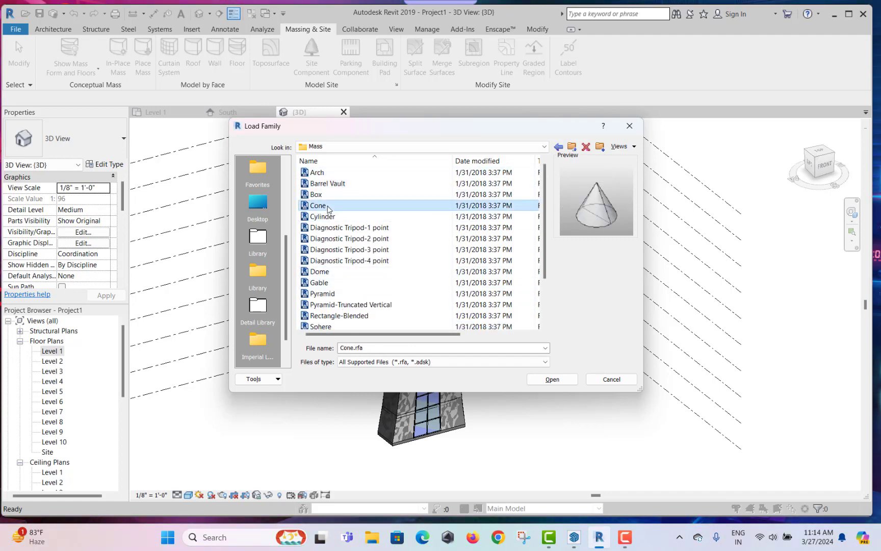
pyautogui.click(328, 218)
pyautogui.click(328, 238)
pyautogui.click(328, 250)
pyautogui.click(328, 282)
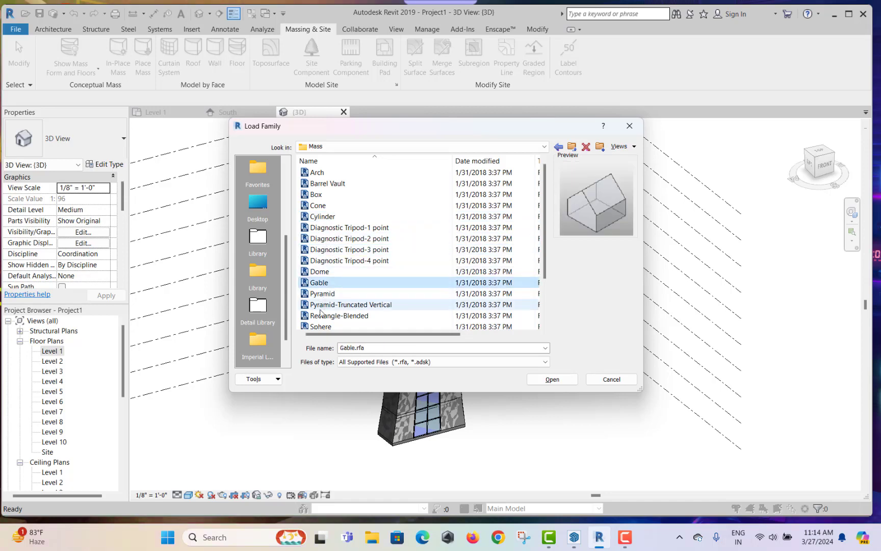
pyautogui.click(328, 260)
# - Load the Dome mass family, place one instance on the Level 1 work plane over the tower's top, and end placement
pyautogui.doubleClick(328, 271)
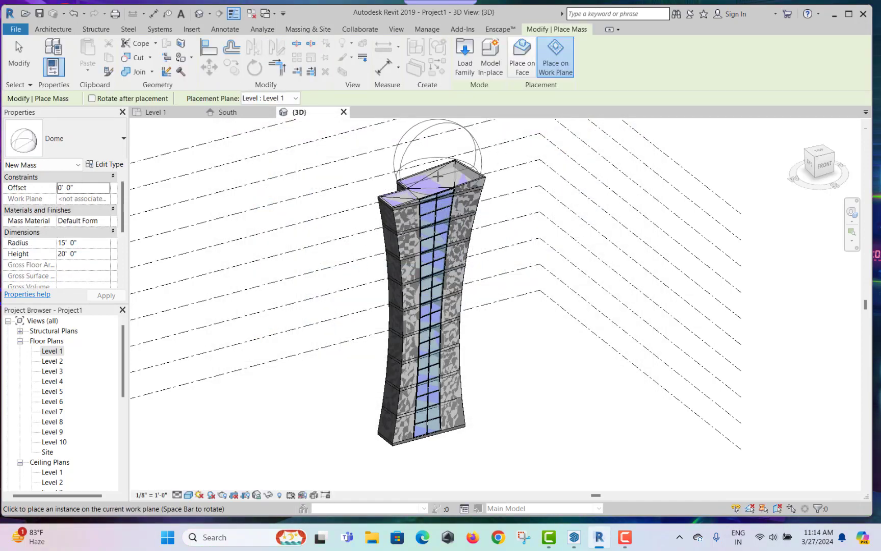
pyautogui.click(454, 204)
pyautogui.rightClick(525, 332)
pyautogui.click(536, 338)
pyautogui.rightClick(534, 336)
pyautogui.click(554, 342)
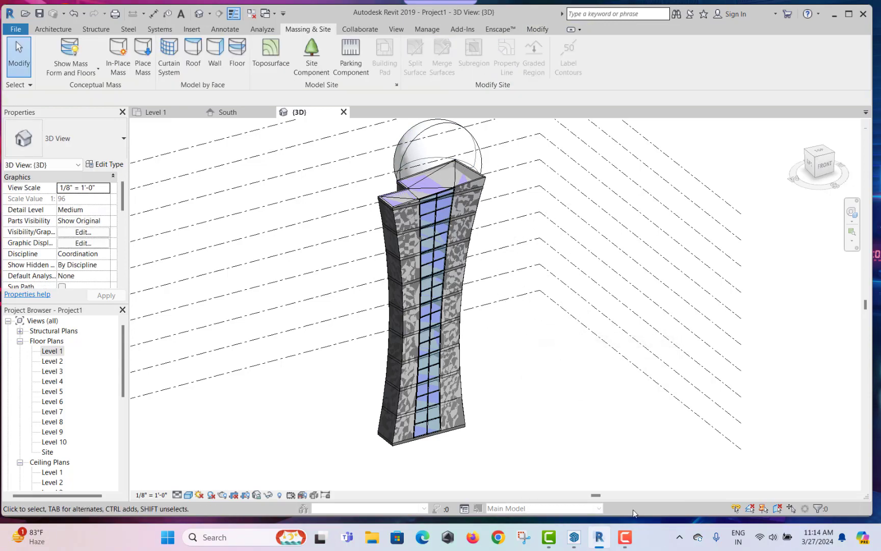
# - Delete the dome mass that was placed on the Level 1 work plane
pyautogui.click(625, 541)
pyautogui.click(838, 490)
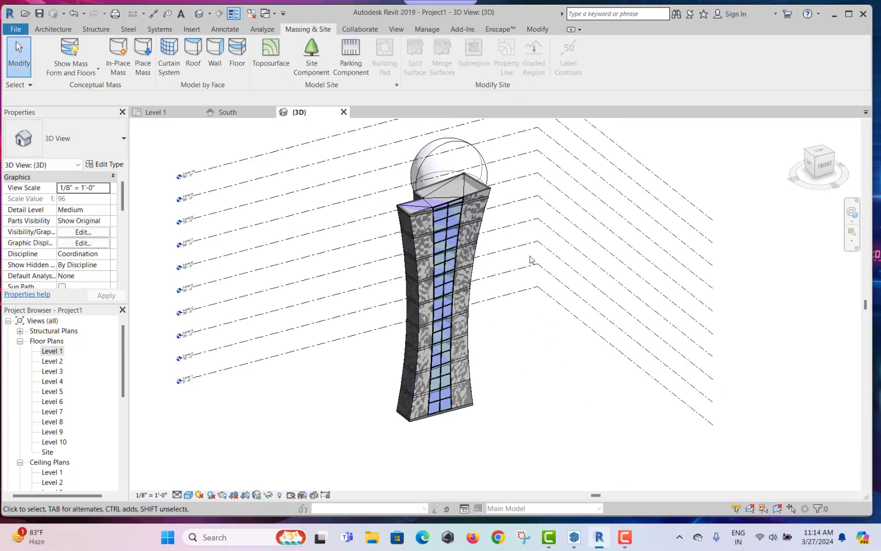
pyautogui.keyDown('shift'); pyautogui.moveTo(530, 260); pyautogui.dragTo(541, 216, button='middle'); pyautogui.keyUp('shift')
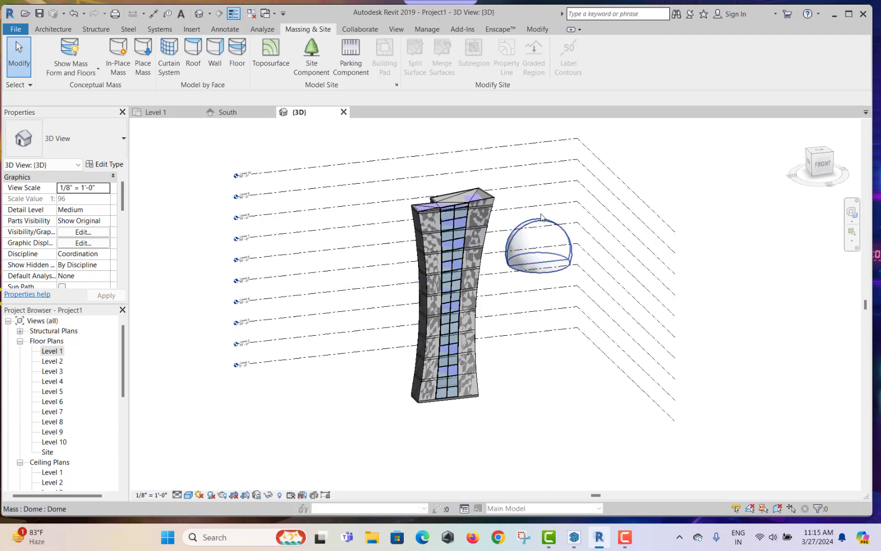
pyautogui.click(533, 220)
pyautogui.press('Delete')
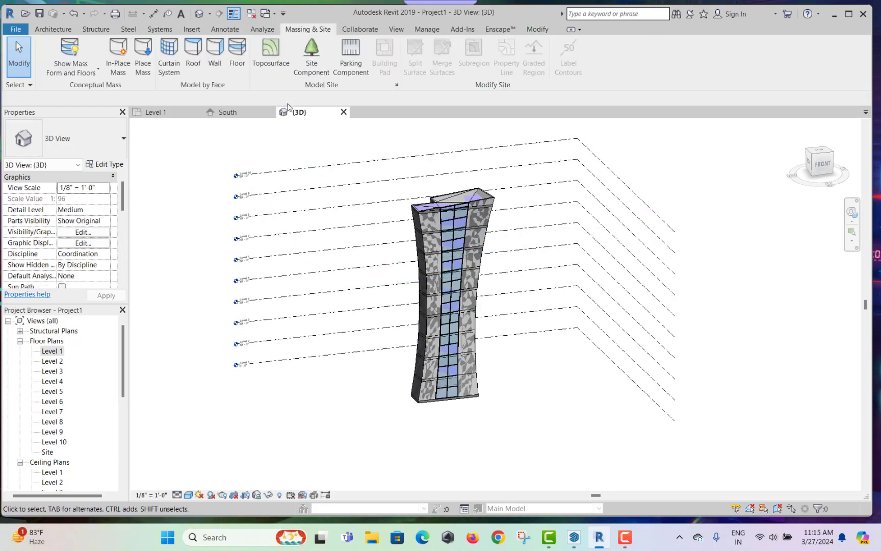
# - Place a Dome mass on the tower's top face with Place on Face, and end placement
pyautogui.click(144, 63)
pyautogui.moveTo(474, 204)
pyautogui.keyDown('shift'); pyautogui.mouseDown(button='middle')
pyautogui.moveTo(493, 257)
pyautogui.moveTo(473, 193)
pyautogui.mouseUp(button='middle'); pyautogui.keyUp('shift')
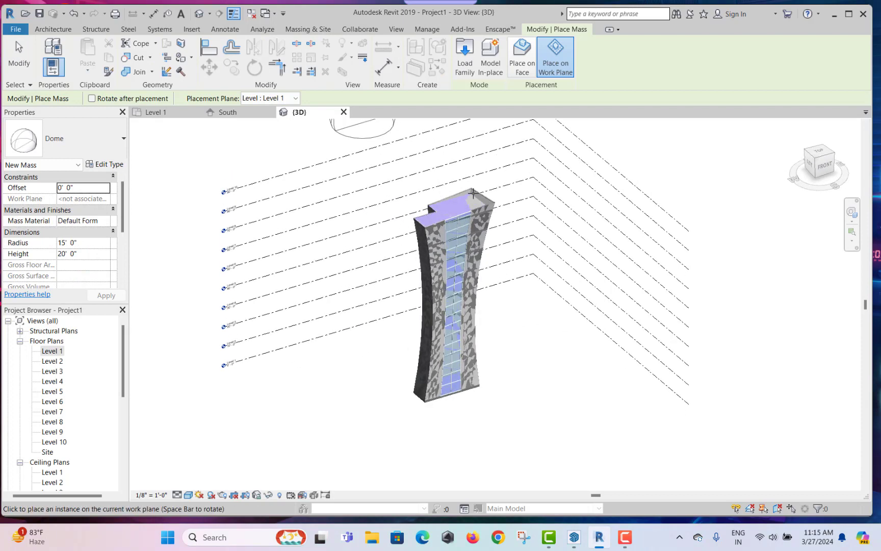
pyautogui.scroll(4, 474, 193)
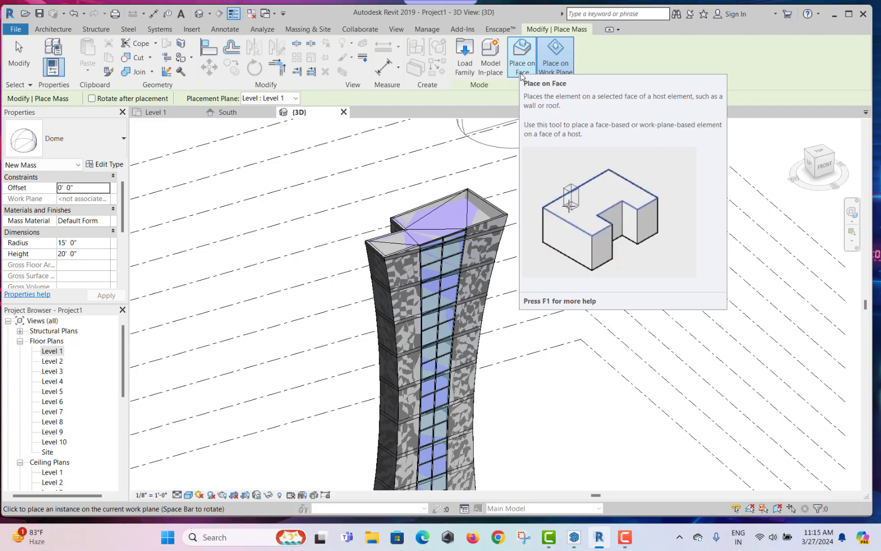
pyautogui.click(521, 66)
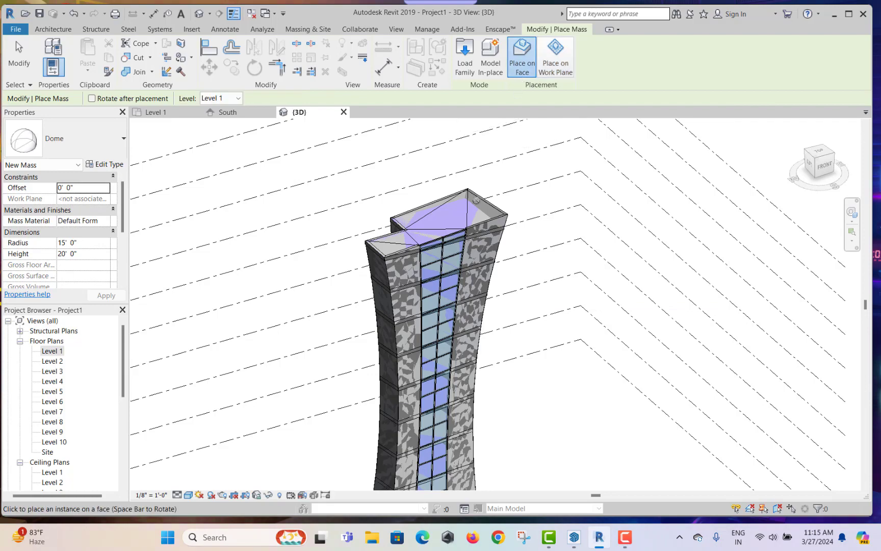
pyautogui.scroll(2, 428, 212)
pyautogui.click(429, 206)
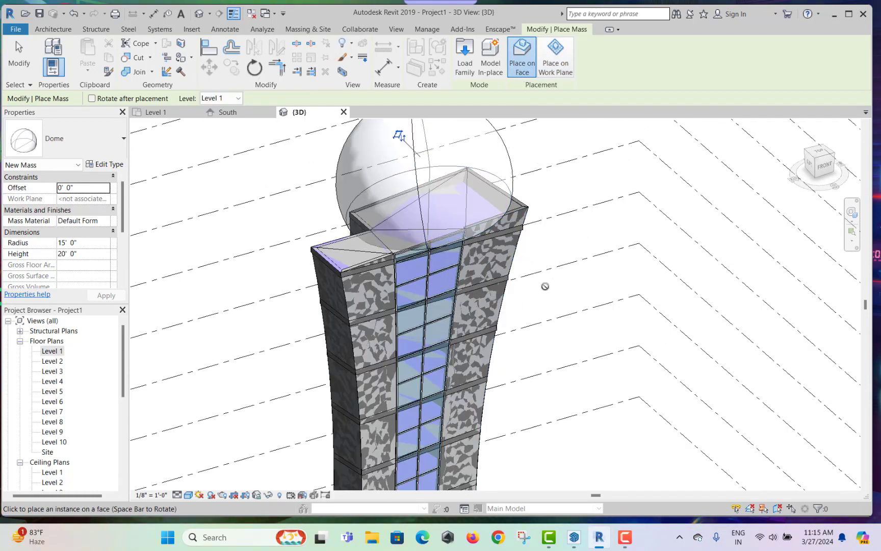
pyautogui.scroll(-2, 543, 285)
pyautogui.moveTo(581, 301); pyautogui.dragTo(543, 318, button='middle')
pyautogui.press('Escape')
pyautogui.press('Escape')
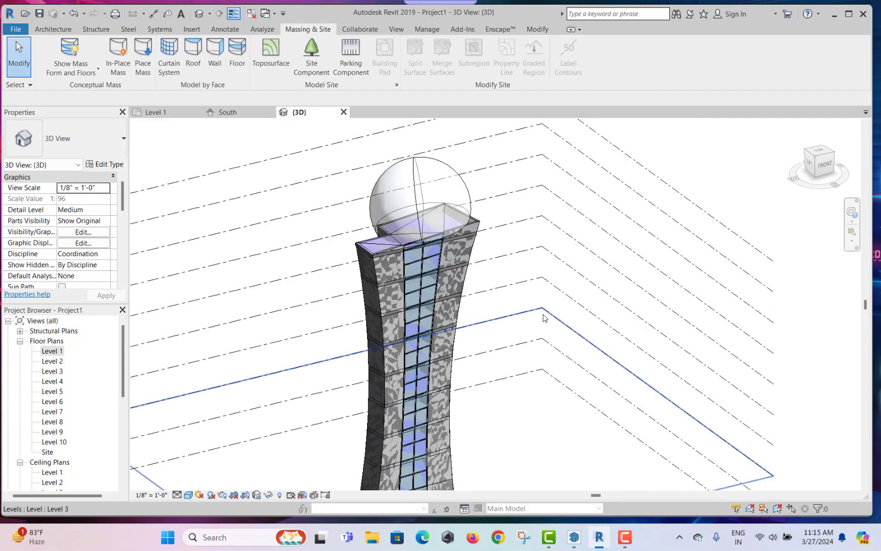
# - Create a Generic - 12" basic roof by face over the tower's small projecting top wing beside the dome
pyautogui.keyDown('shift'); pyautogui.moveTo(533, 279); pyautogui.dragTo(541, 303, button='middle'); pyautogui.keyUp('shift')
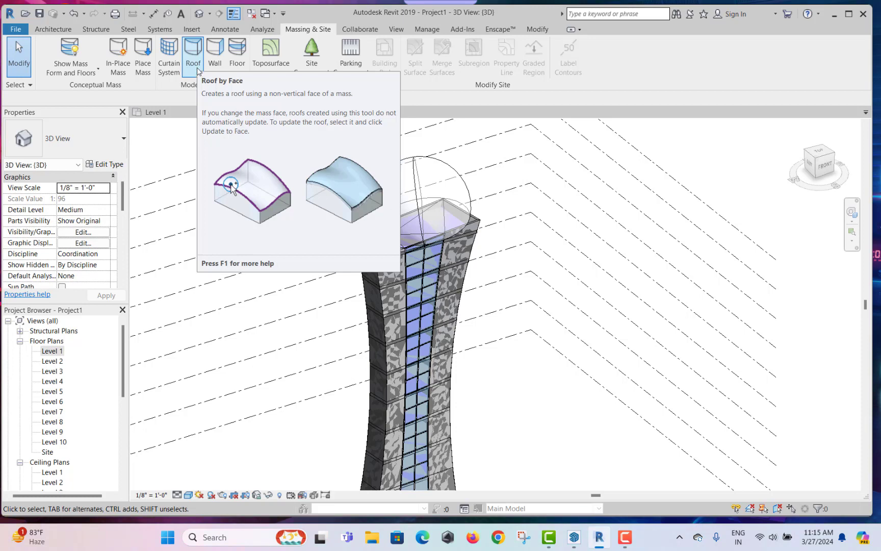
pyautogui.click(197, 72)
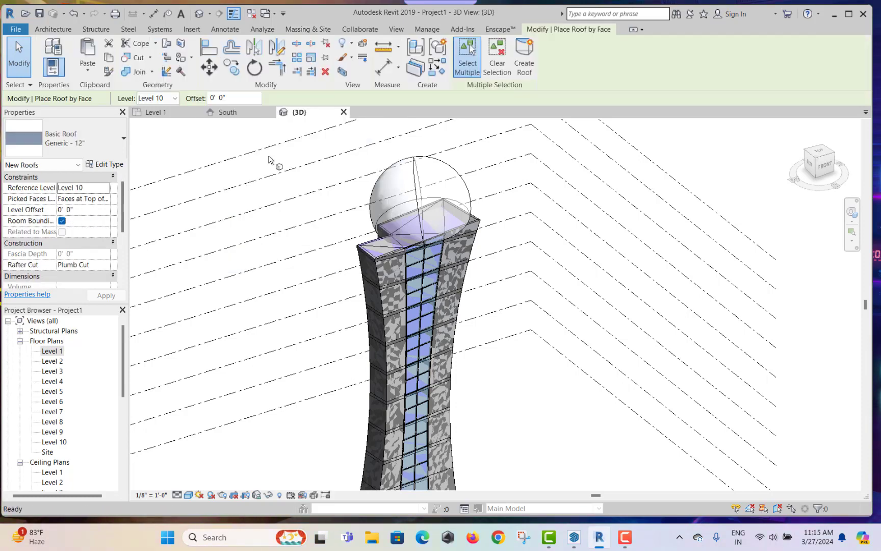
pyautogui.scroll(5, 328, 260)
pyautogui.click(329, 260)
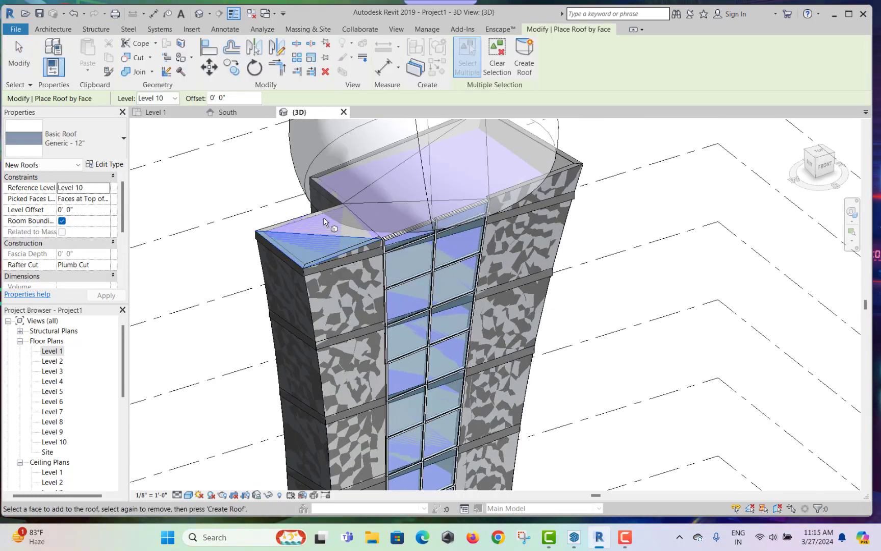
pyautogui.click(490, 181)
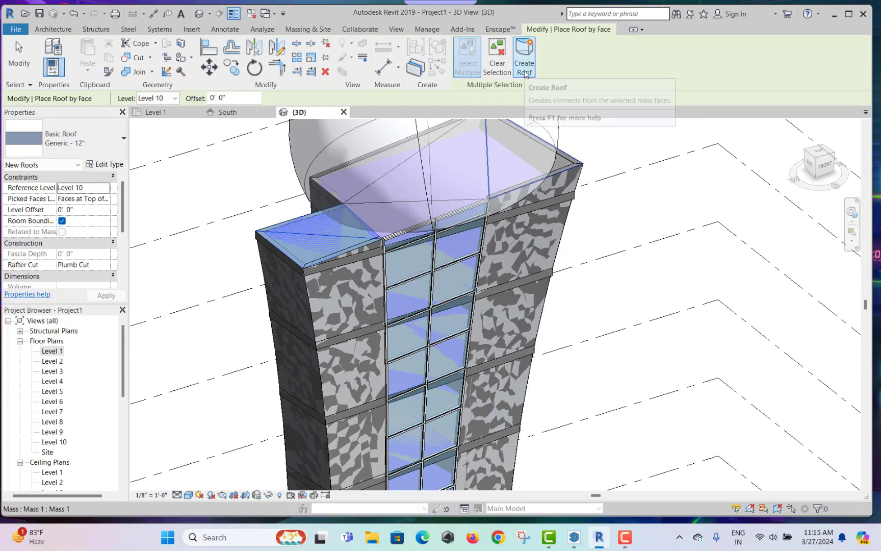
pyautogui.click(525, 73)
# - Create 5' x 10' curtain systems by face on both halves of the dome mass
pyautogui.keyDown('shift'); pyautogui.moveTo(535, 351); pyautogui.dragTo(490, 168, button='middle'); pyautogui.keyUp('shift')
pyautogui.click(169, 54)
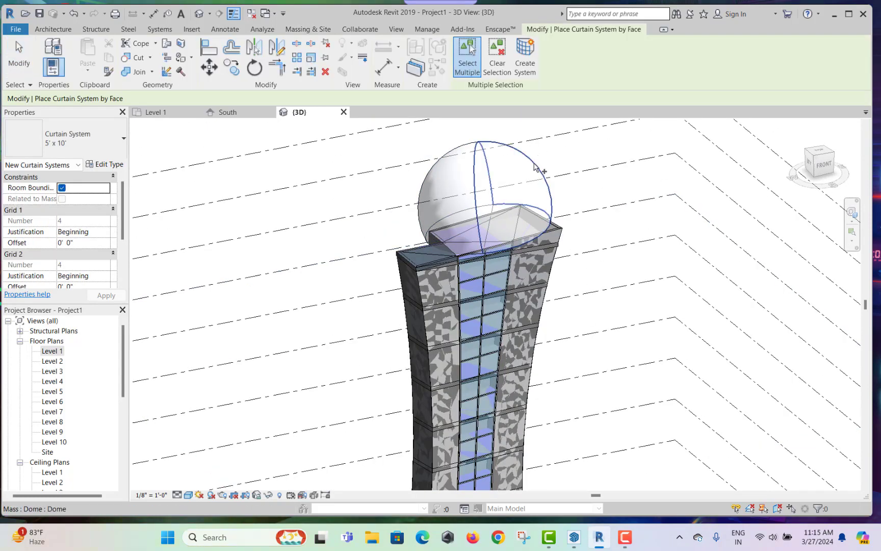
pyautogui.click(539, 163)
pyautogui.click(524, 66)
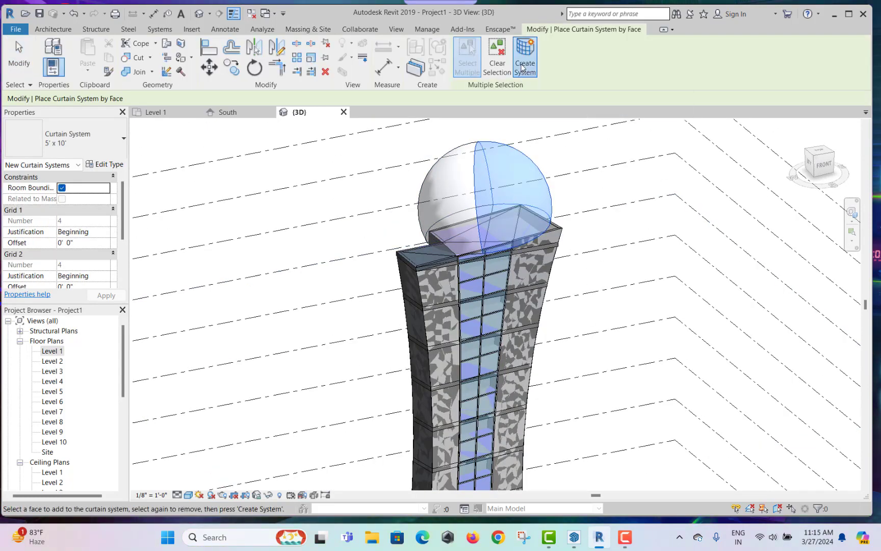
pyautogui.click(454, 168)
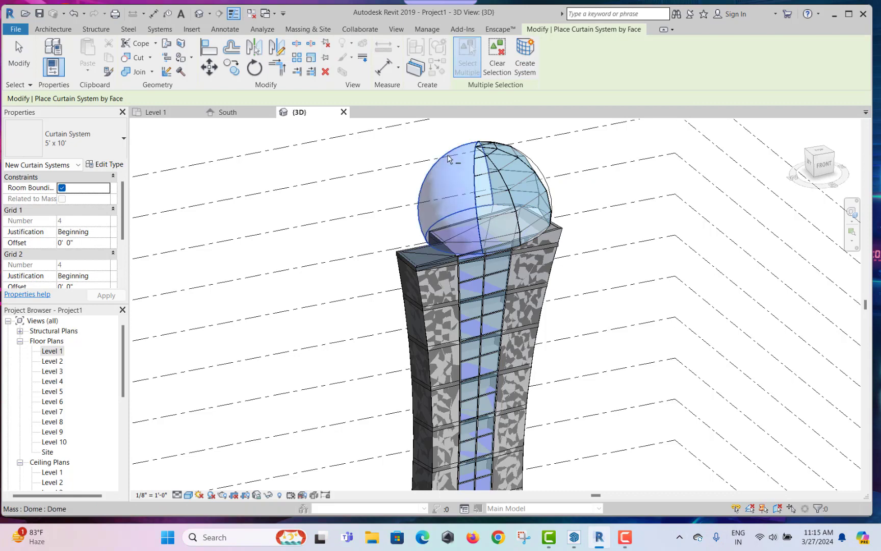
pyautogui.click(525, 61)
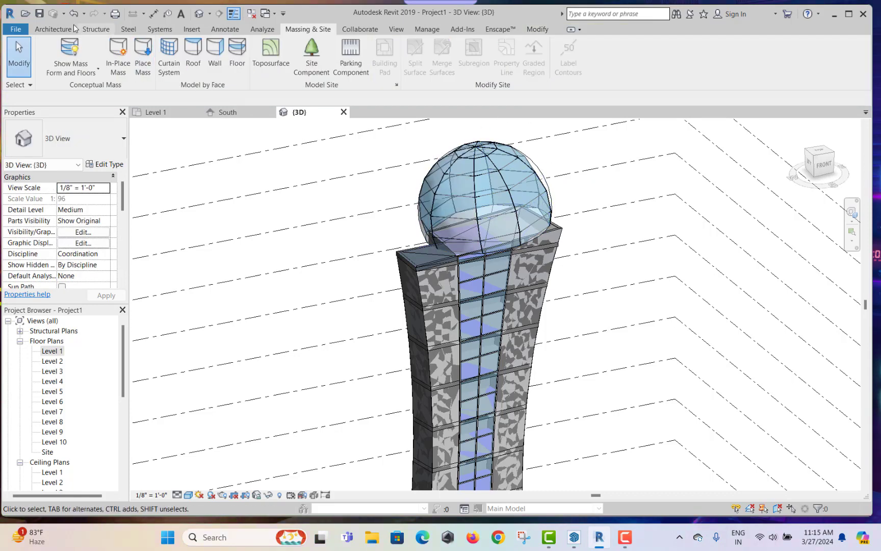
pyautogui.click(53, 29)
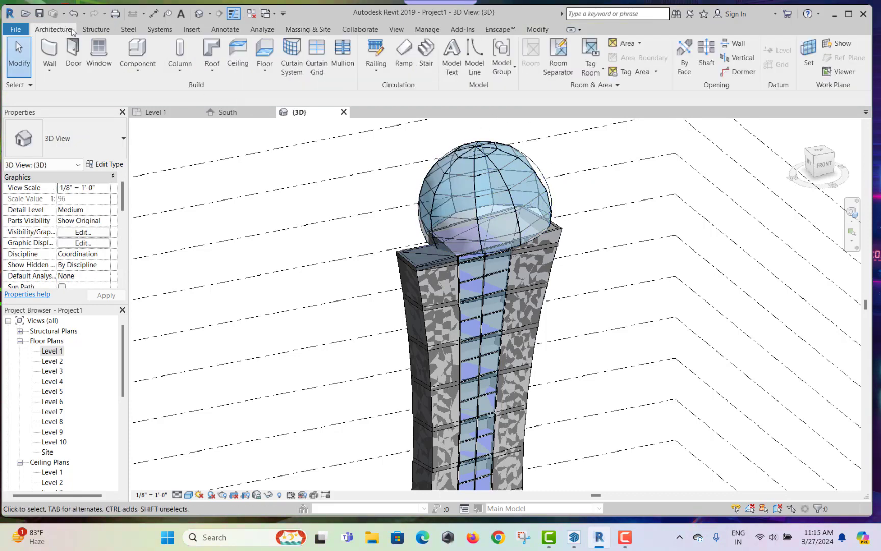
pyautogui.click(316, 63)
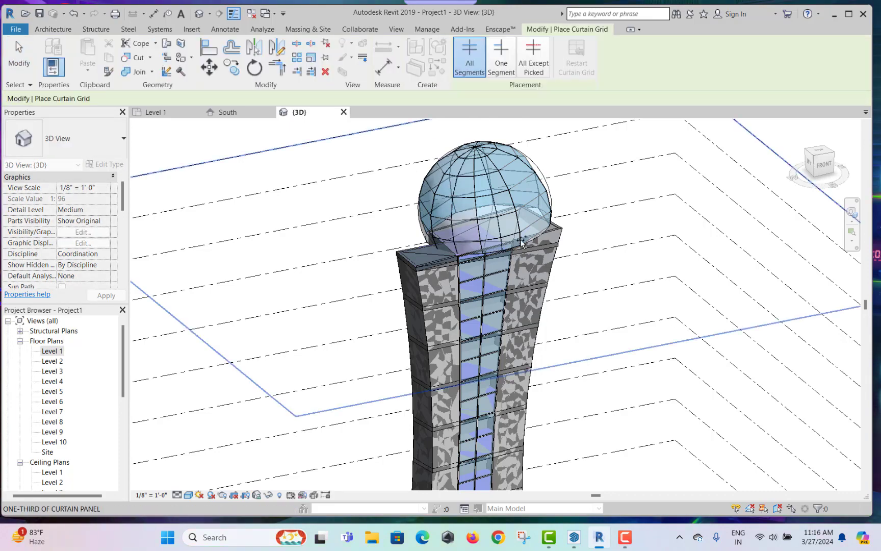
pyautogui.keyDown('shift'); pyautogui.moveTo(645, 272); pyautogui.dragTo(546, 257, button='middle'); pyautogui.keyUp('shift')
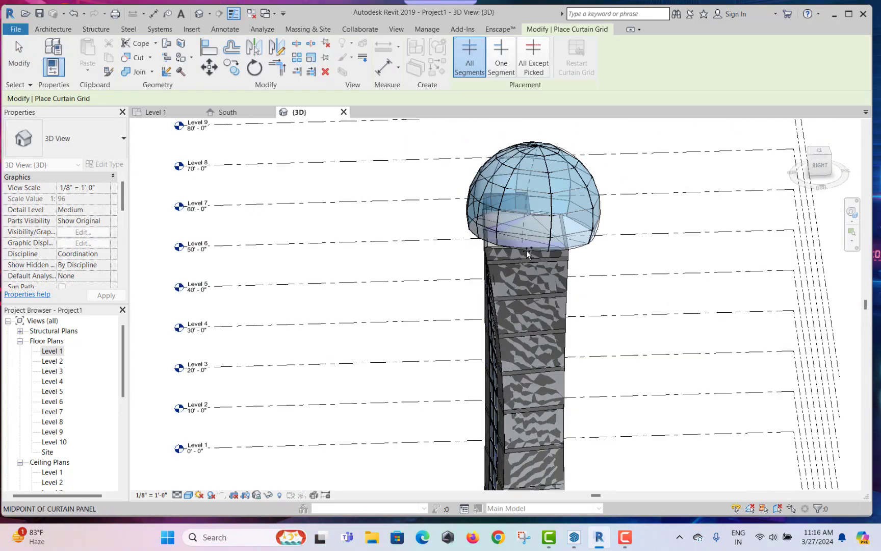
pyautogui.keyDown('shift'); pyautogui.moveTo(600, 236); pyautogui.dragTo(607, 261, button='middle'); pyautogui.keyUp('shift')
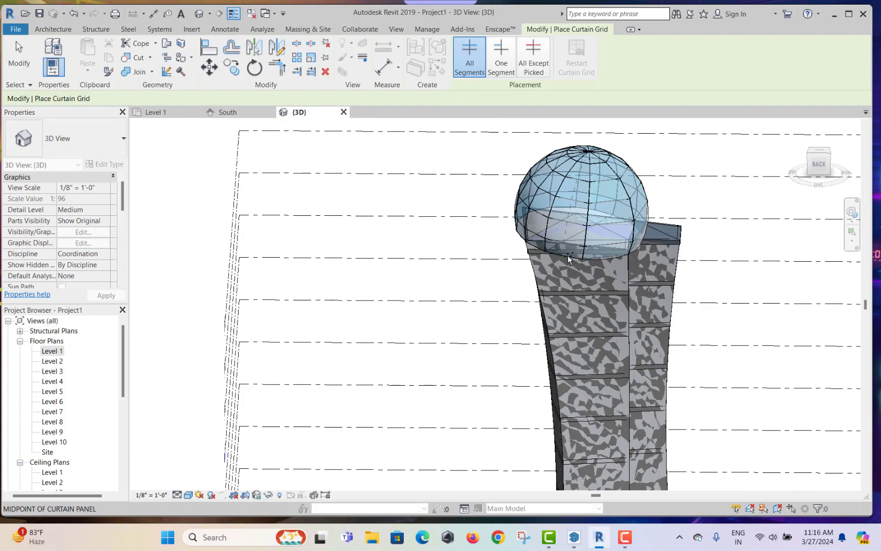
pyautogui.keyDown('shift'); pyautogui.moveTo(503, 228); pyautogui.dragTo(570, 183, button='middle'); pyautogui.keyUp('shift')
pyautogui.press('Escape')
pyautogui.press('Escape')
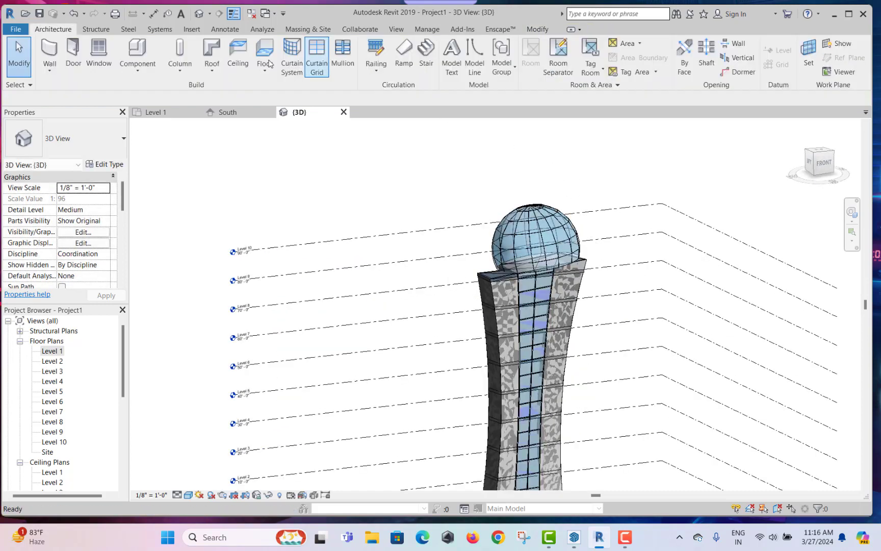
# - Place 2.5" x 5" rectangular mullions on all grid lines of both dome curtain systems and finish the command
pyautogui.click(342, 59)
pyautogui.click(519, 58)
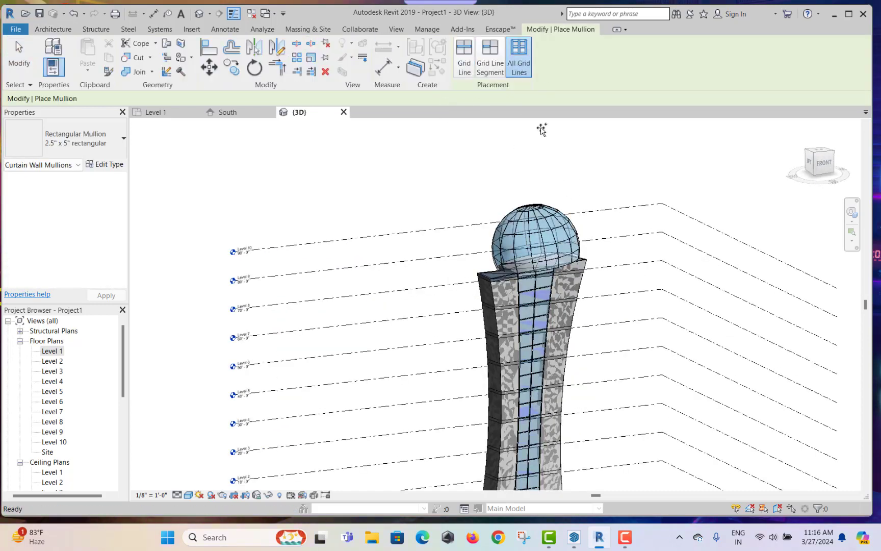
pyautogui.click(544, 211)
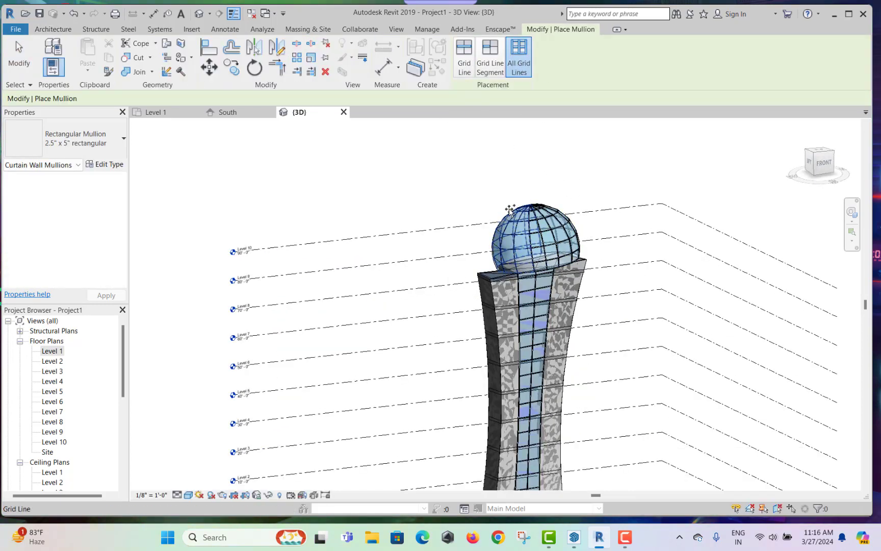
pyautogui.click(508, 210)
pyautogui.press('Escape')
# - Filter a selection of the whole building down to Mass and Mass Floor, and hide those elements in the 3D view
pyautogui.scroll(-2, 516, 135)
pyautogui.scroll(1, 609, 387)
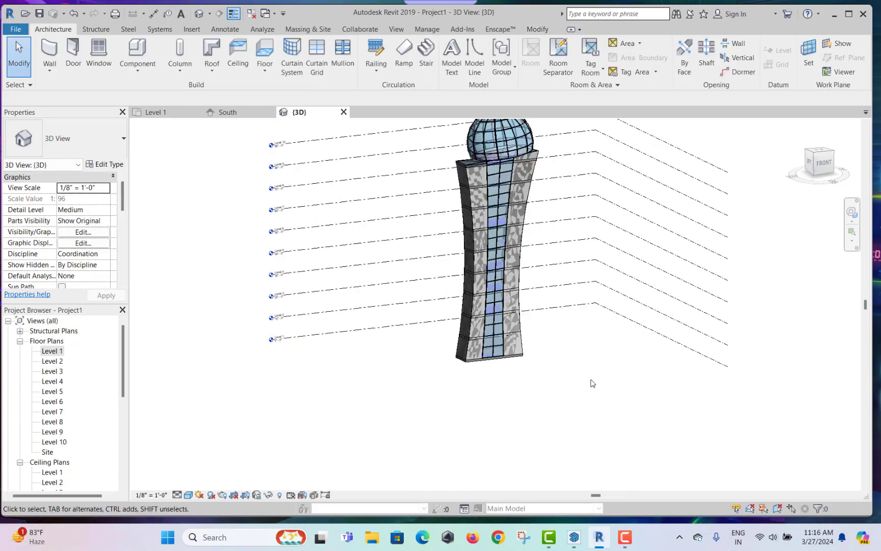
pyautogui.moveTo(592, 383)
pyautogui.mouseDown(button='middle')
pyautogui.moveTo(596, 391)
pyautogui.moveTo(580, 387)
pyautogui.mouseUp(button='middle')
pyautogui.scroll(-1, 514, 401)
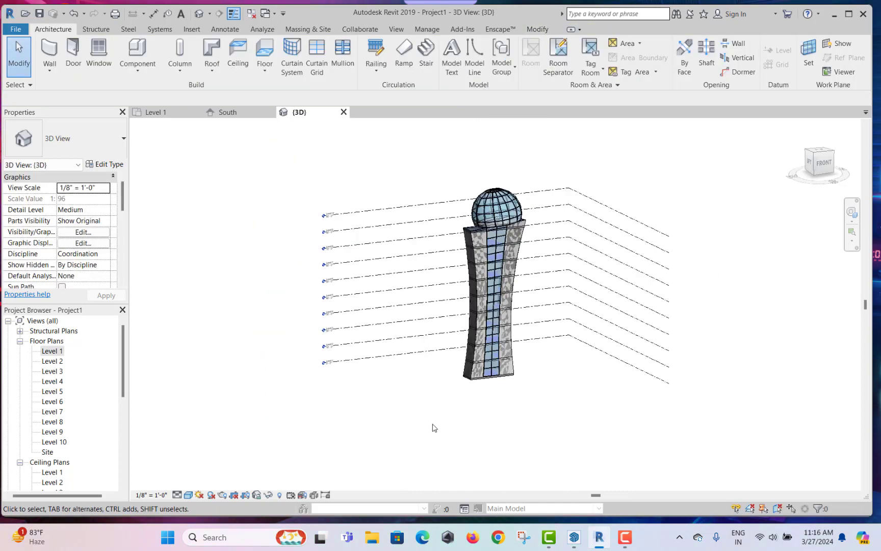
pyautogui.moveTo(432, 423); pyautogui.dragTo(557, 152)
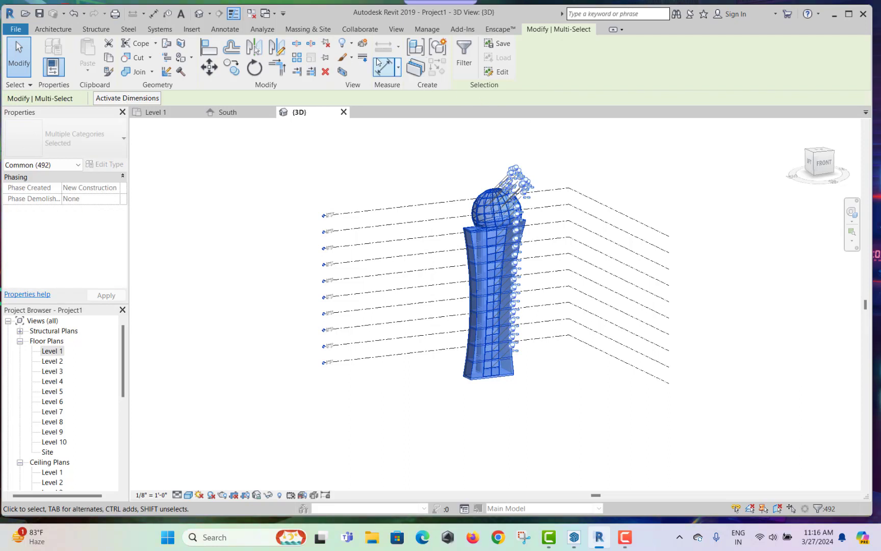
pyautogui.click(461, 56)
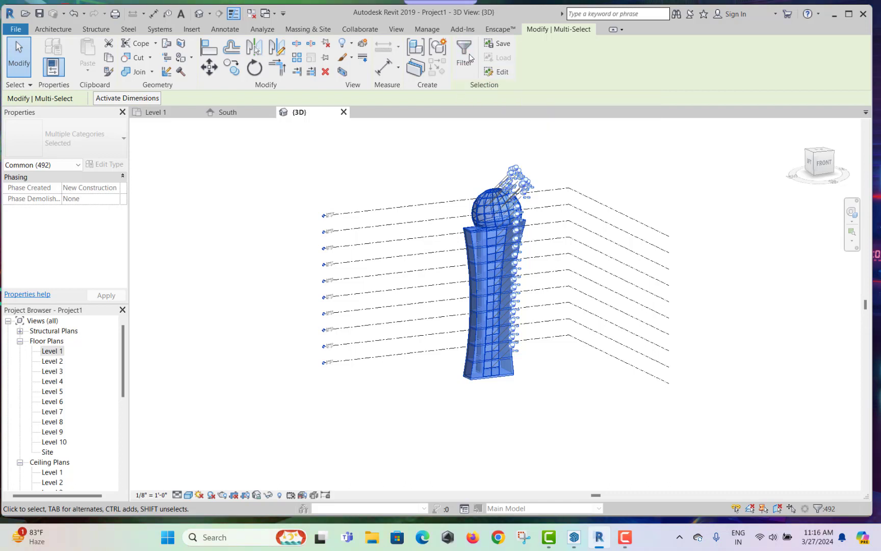
pyautogui.click(510, 211)
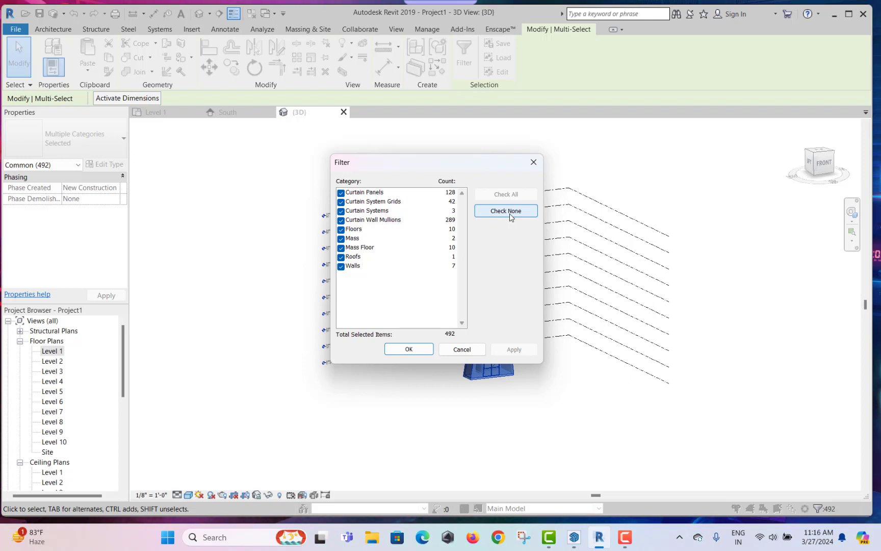
pyautogui.click(510, 213)
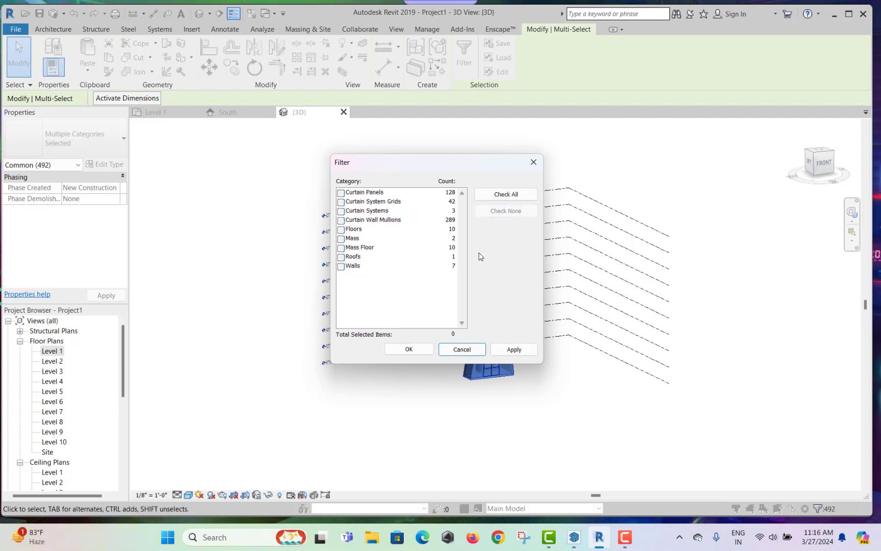
pyautogui.click(343, 248)
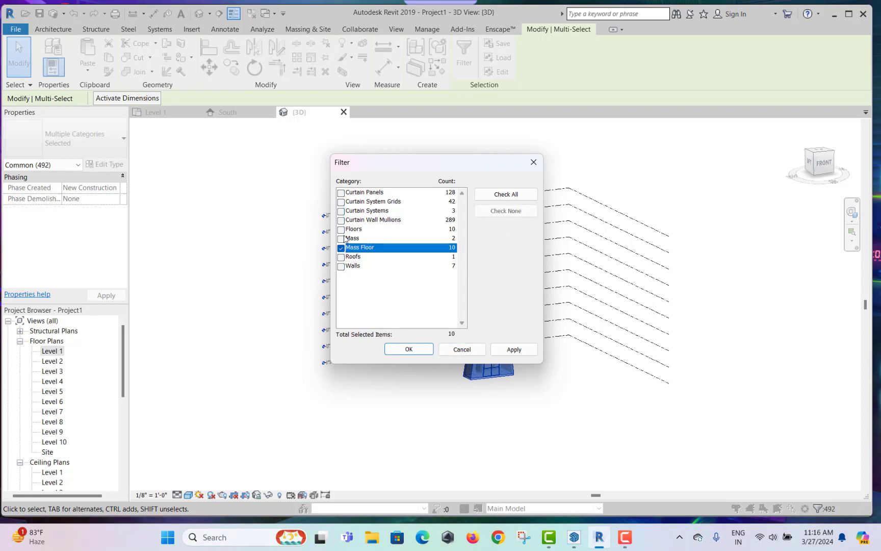
pyautogui.click(343, 238)
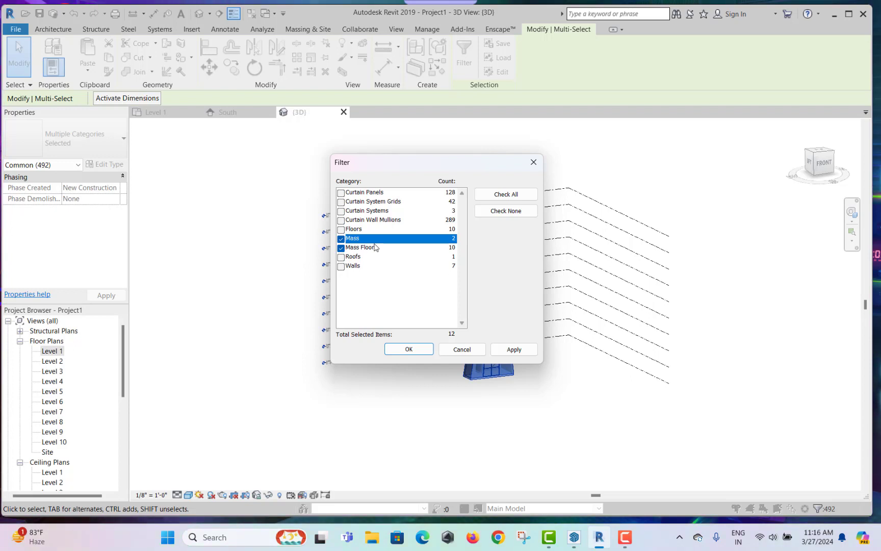
pyautogui.click(409, 349)
pyautogui.scroll(2, 536, 346)
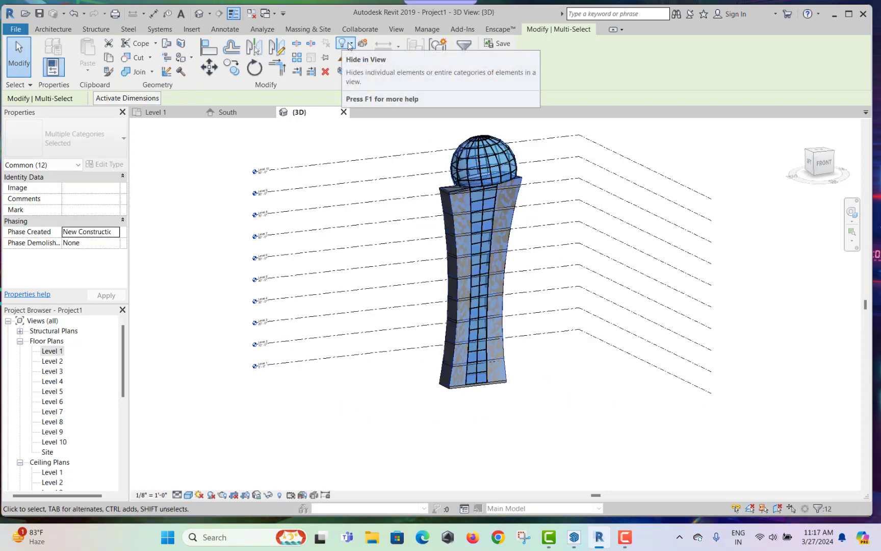
pyautogui.click(349, 45)
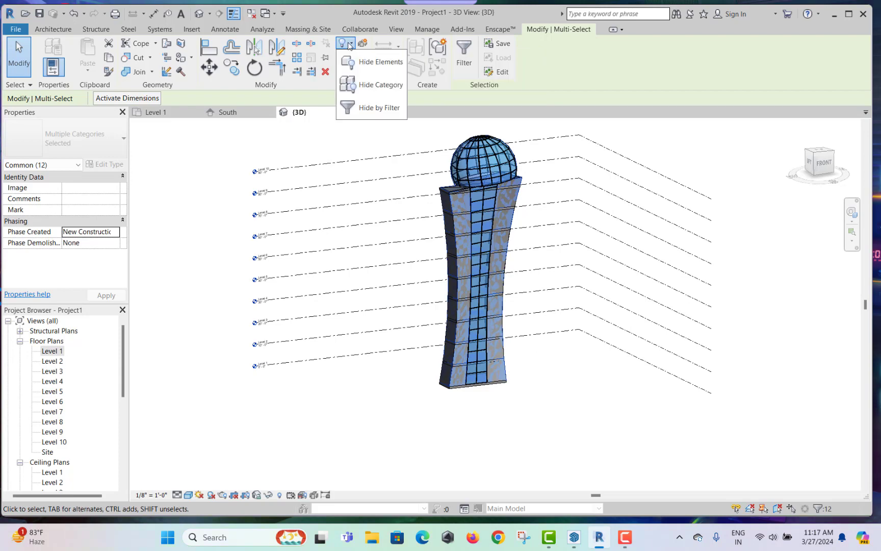
pyautogui.click(377, 62)
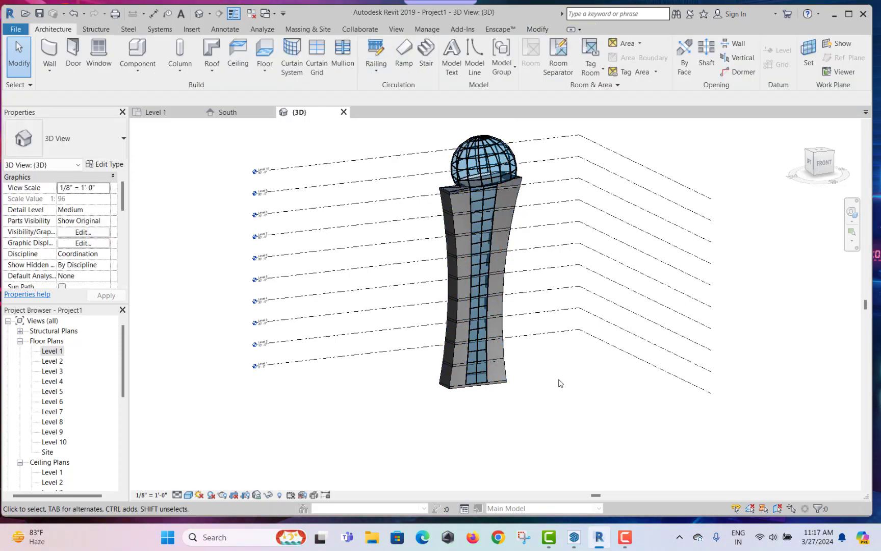
pyautogui.keyDown('shift'); pyautogui.moveTo(560, 380); pyautogui.dragTo(536, 398, button='middle'); pyautogui.keyUp('shift')
pyautogui.scroll(2, 528, 387)
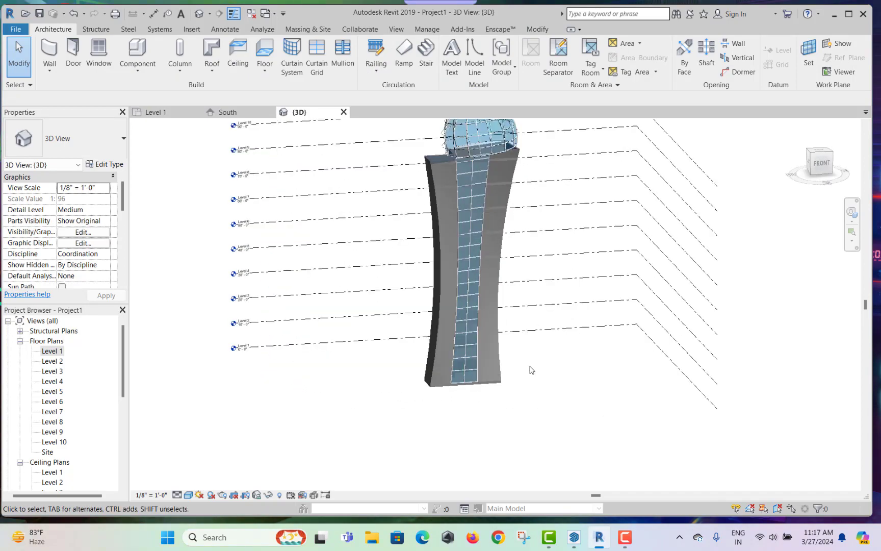
pyautogui.moveTo(528, 365); pyautogui.dragTo(449, 413, button='middle')
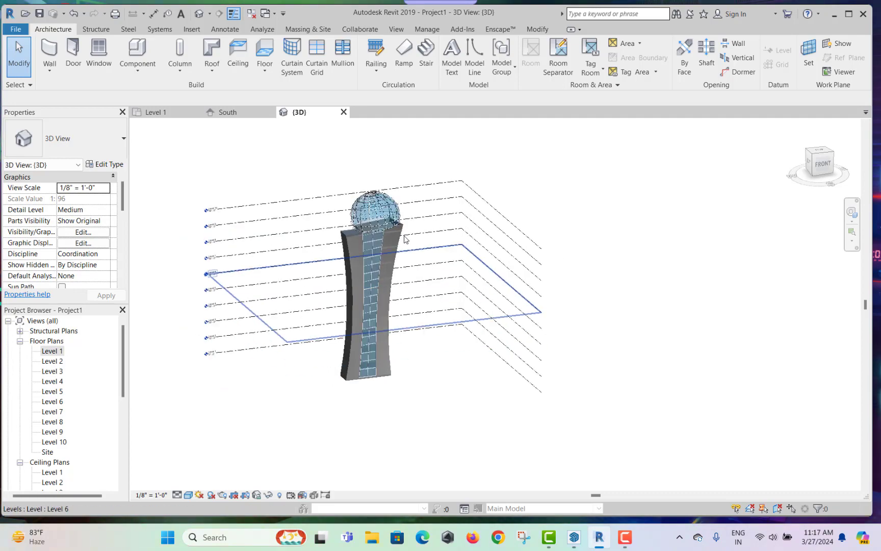
pyautogui.scroll(3, 370, 279)
pyautogui.scroll(-1, 448, 276)
pyautogui.keyDown('shift'); pyautogui.moveTo(443, 287); pyautogui.dragTo(423, 325, button='middle'); pyautogui.keyUp('shift')
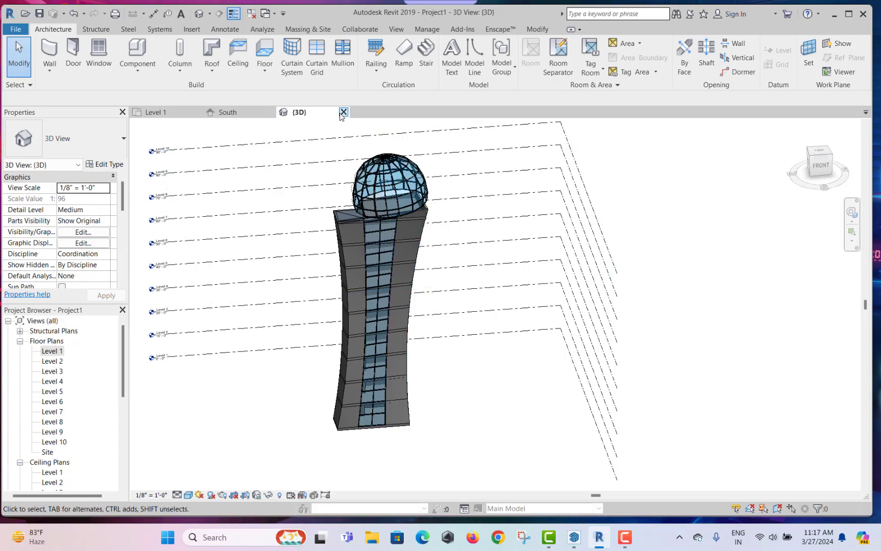
# - Close all views of the finished tower project without saving and start a new project from the Architectural Template
pyautogui.click(343, 112)
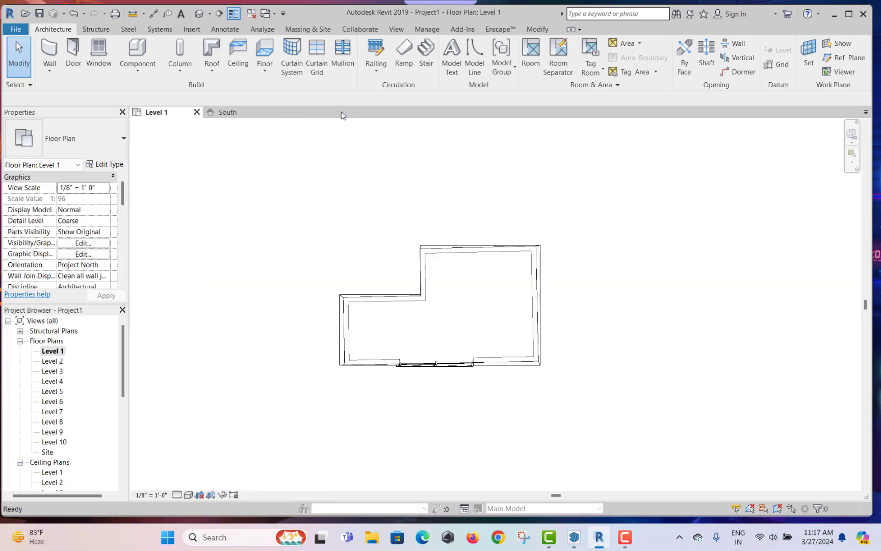
pyautogui.click(196, 112)
pyautogui.click(196, 112)
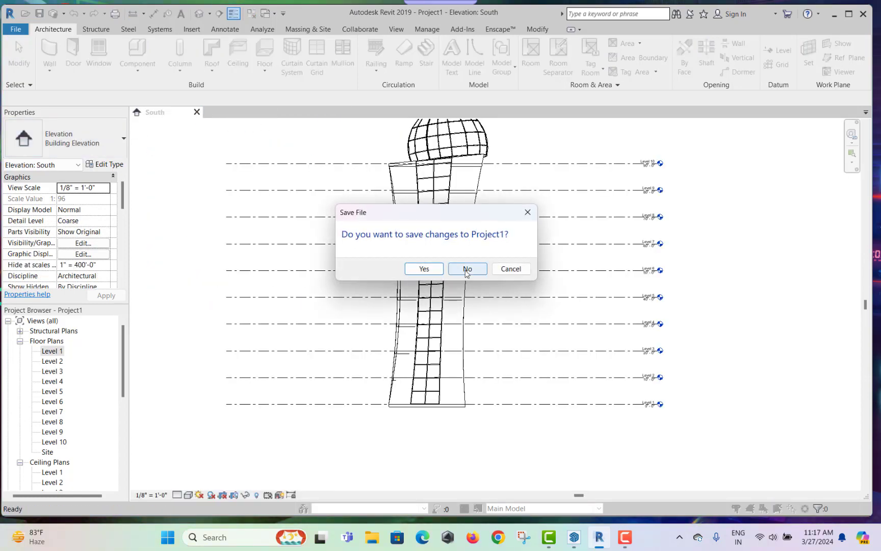
pyautogui.click(466, 267)
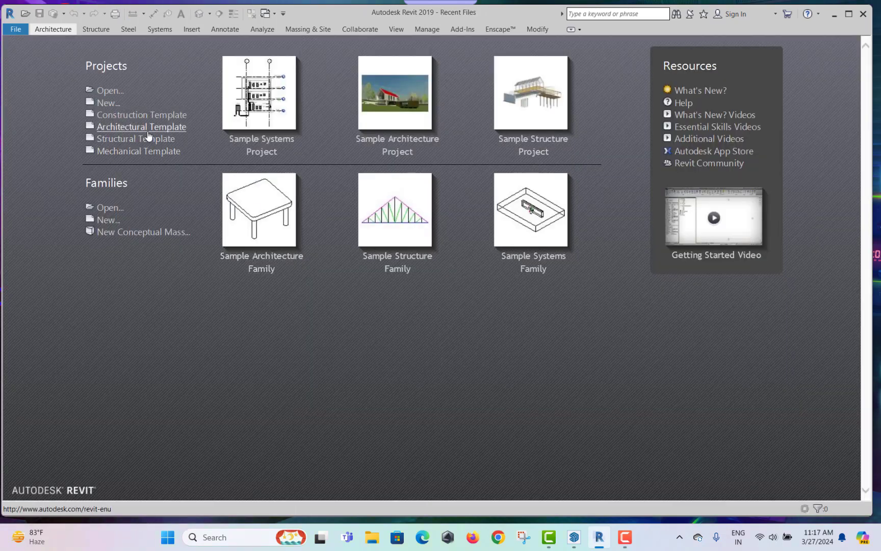
pyautogui.click(149, 135)
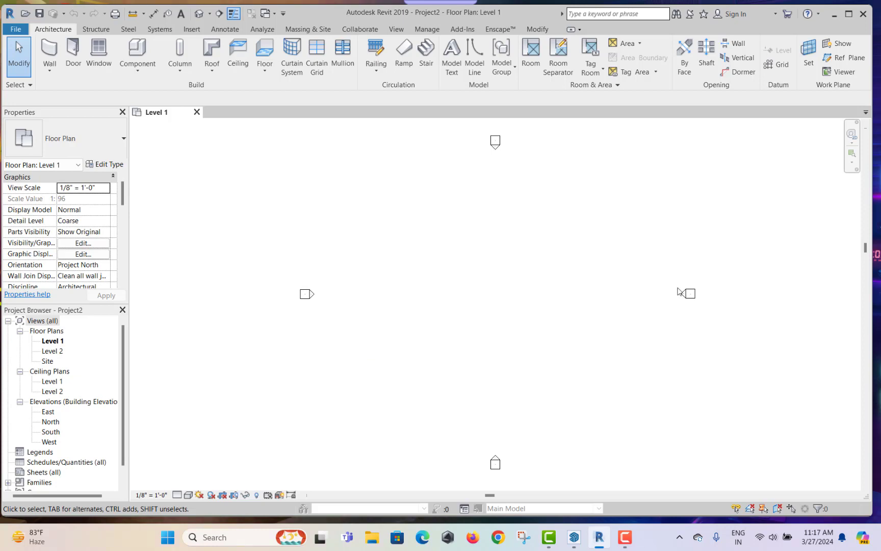
# - In the South elevation, add Levels 3 to 10 by picking lines with a 10' offset, each from the level below, up to 90'
pyautogui.doubleClick(53, 432)
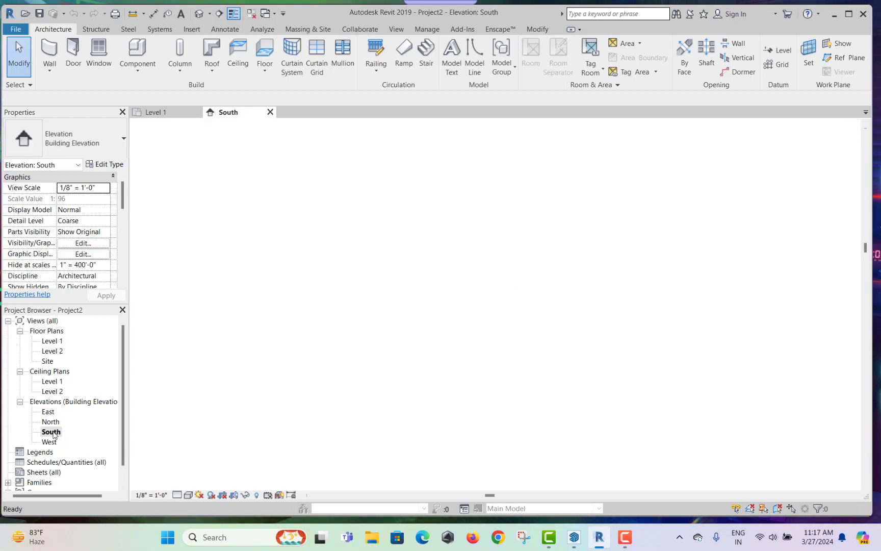
pyautogui.click(775, 50)
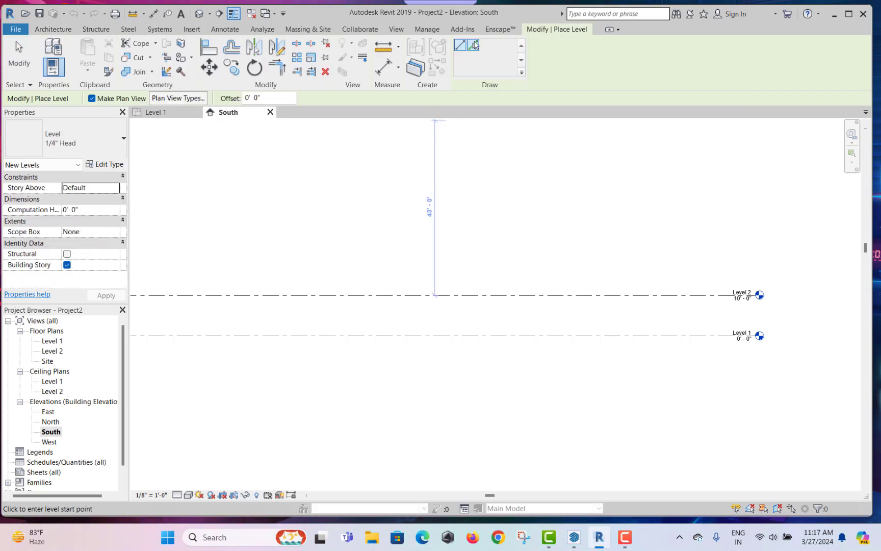
pyautogui.click(473, 45)
pyautogui.click(262, 100)
pyautogui.write('10')
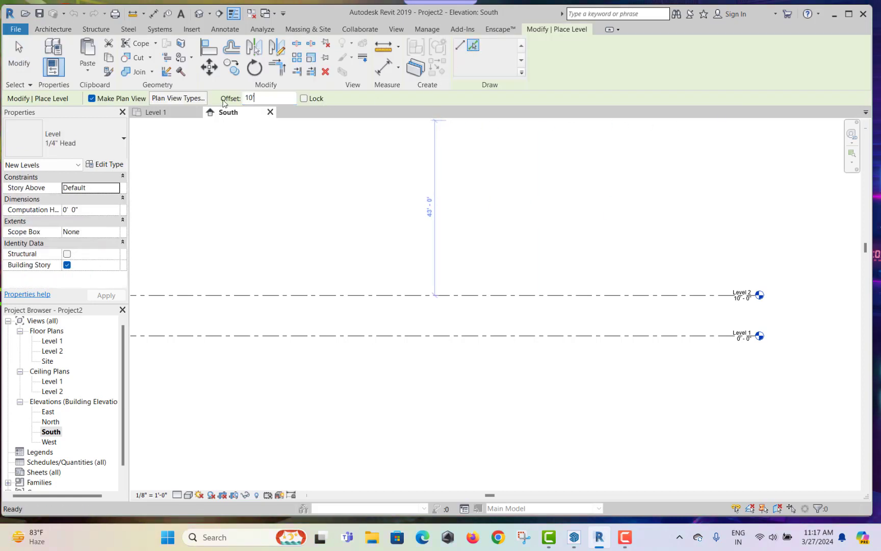
pyautogui.press('Return')
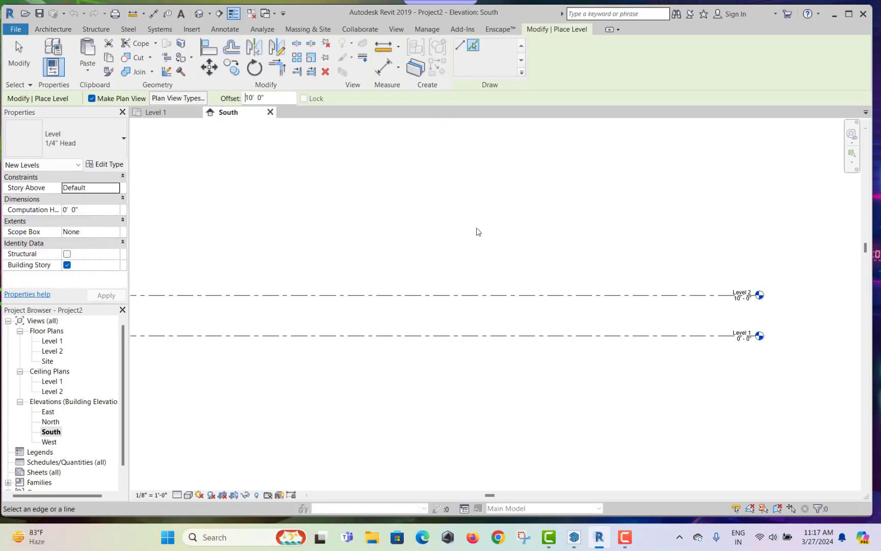
pyautogui.click(476, 294)
pyautogui.click(486, 253)
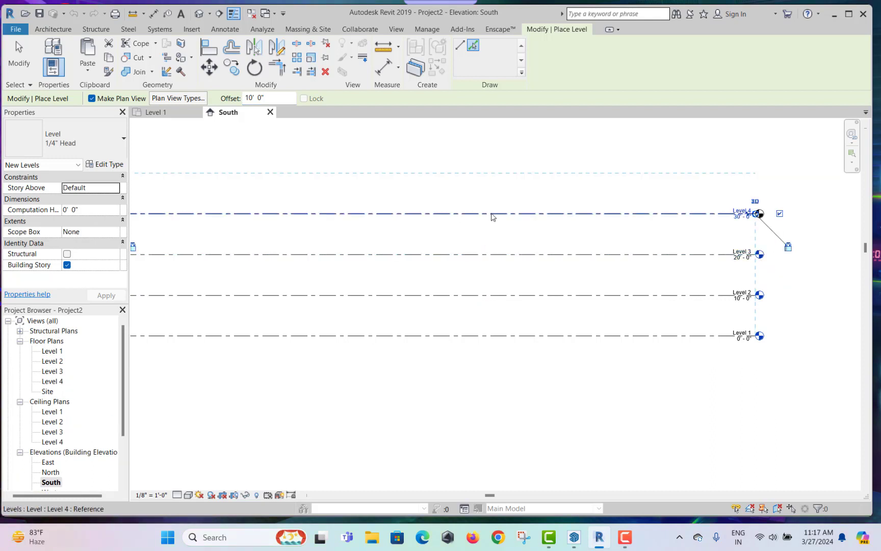
pyautogui.click(491, 215)
pyautogui.moveTo(507, 170); pyautogui.dragTo(460, 295, button='middle')
pyautogui.click(459, 302)
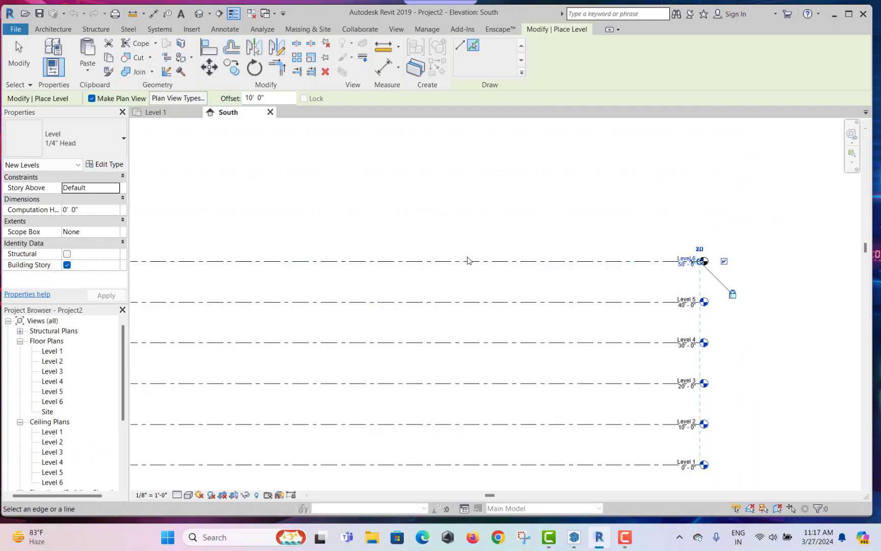
pyautogui.click(469, 261)
pyautogui.click(477, 220)
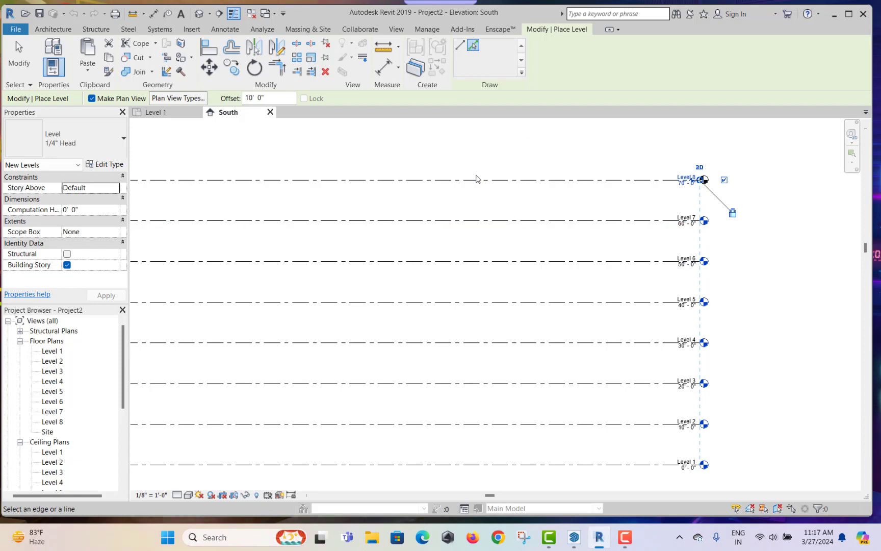
pyautogui.click(476, 180)
pyautogui.scroll(-1, 475, 194)
pyautogui.click(477, 232)
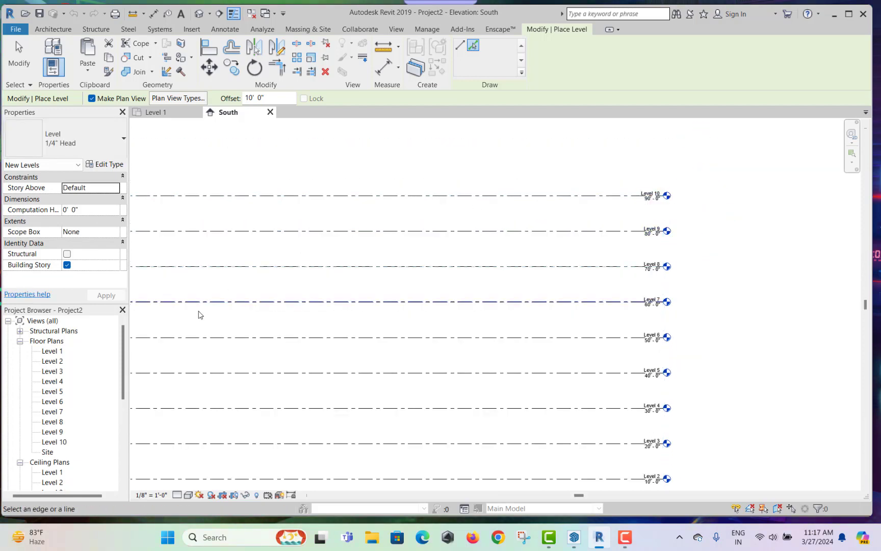
pyautogui.press('Escape')
pyautogui.press('Escape')
pyautogui.scroll(3, 629, 197)
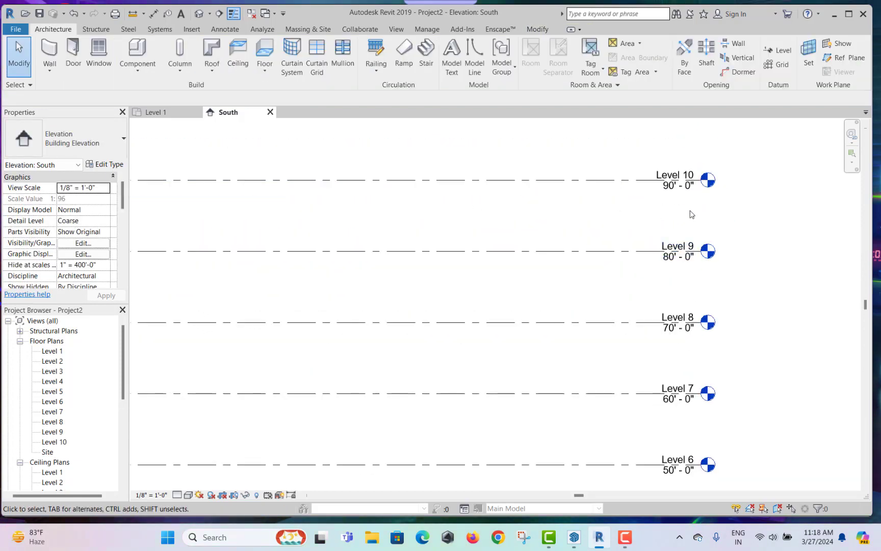
pyautogui.scroll(-3, 541, 295)
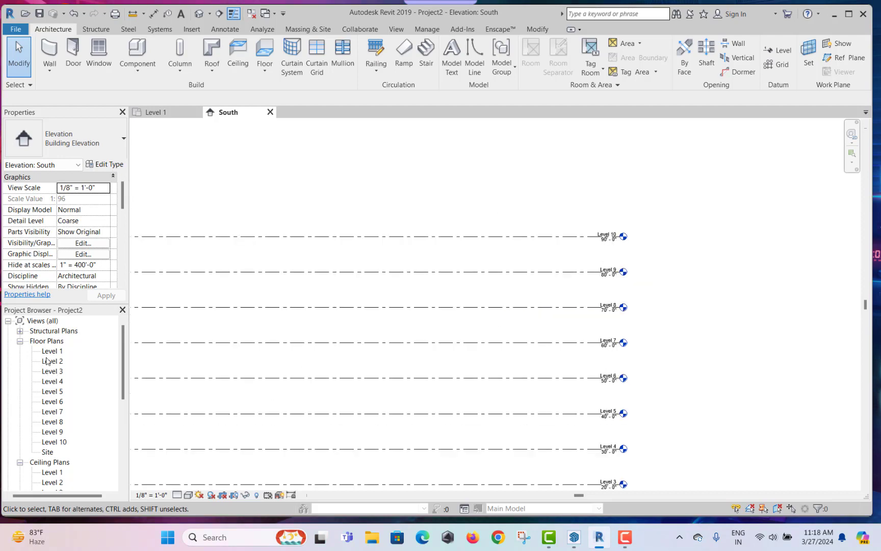
# - In the Level 1 floor plan, turn on Show Mass Form and Floors and start an in-place mass with the default name
pyautogui.doubleClick(52, 351)
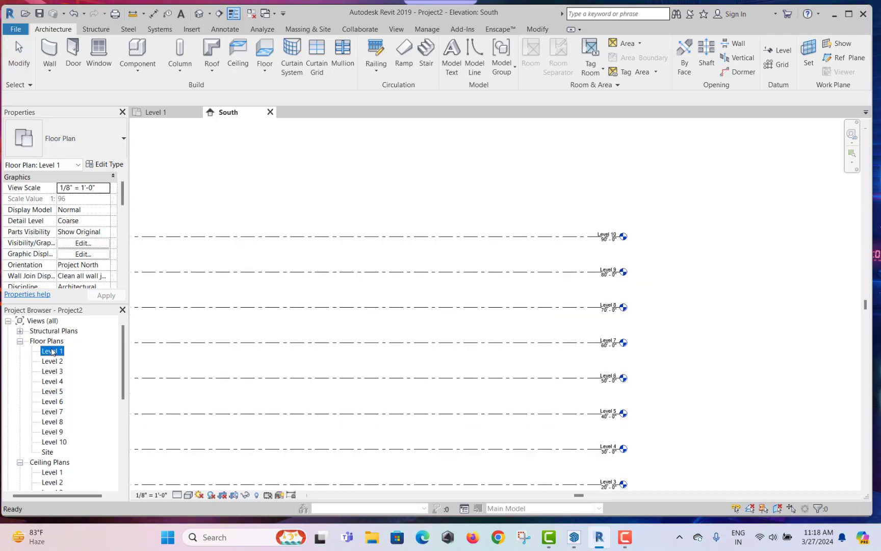
pyautogui.click(308, 29)
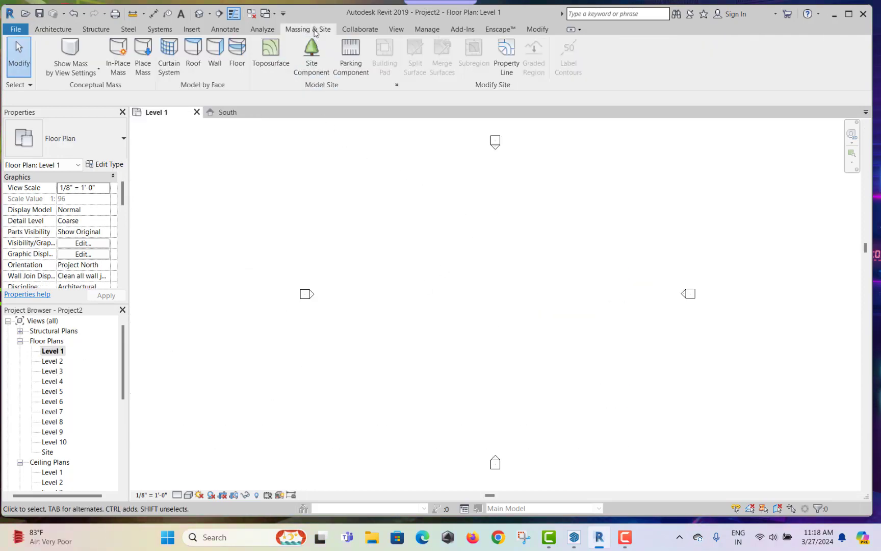
pyautogui.click(69, 48)
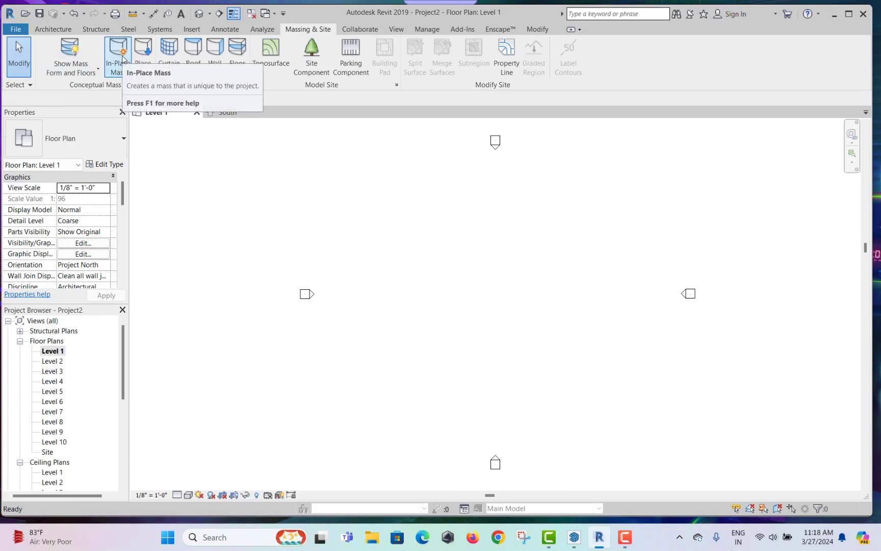
pyautogui.click(120, 72)
pyautogui.click(446, 288)
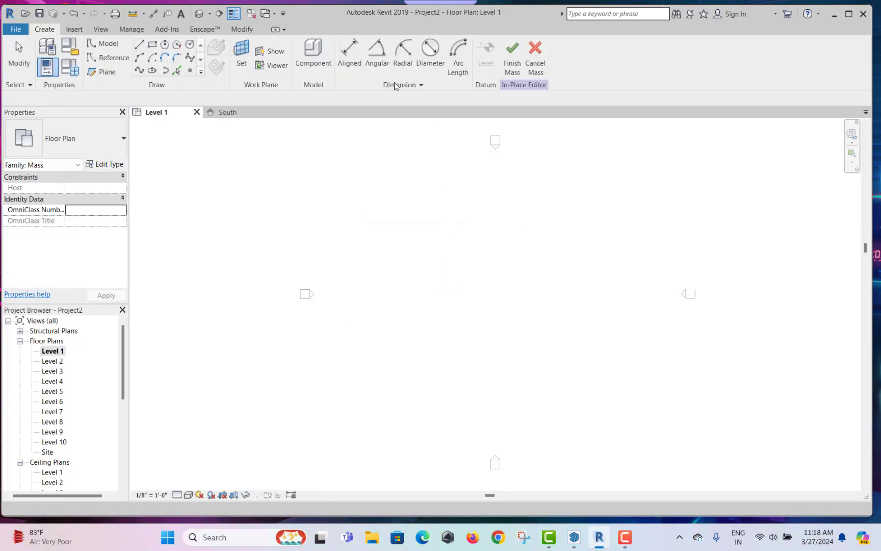
# - Sketch a horizontal rectangle near the middle of the Level 1 plan as the mass's base profile
pyautogui.click(152, 45)
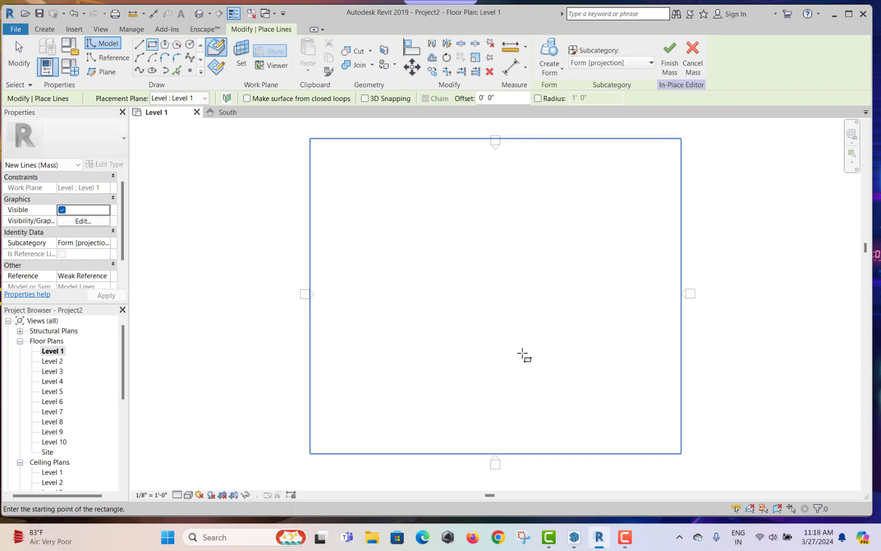
pyautogui.click(430, 252)
pyautogui.click(550, 314)
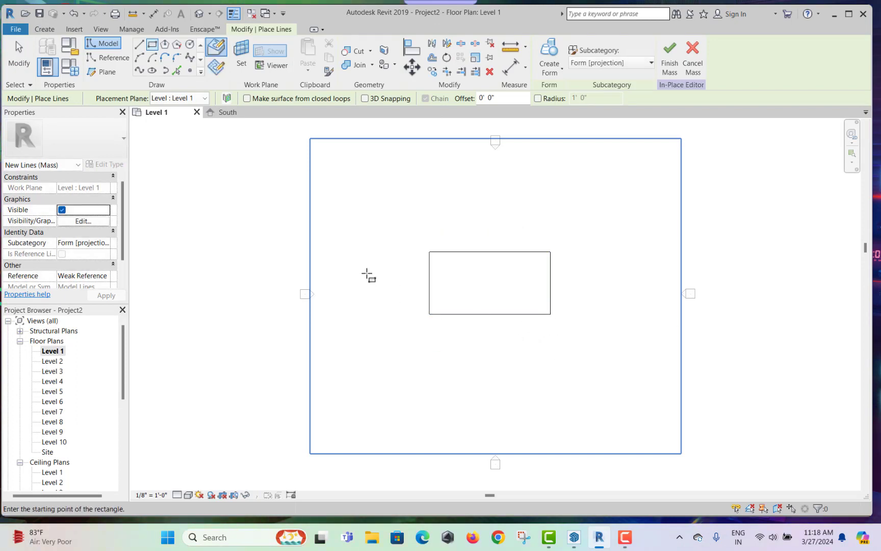
pyautogui.press('Escape')
pyautogui.press('Escape')
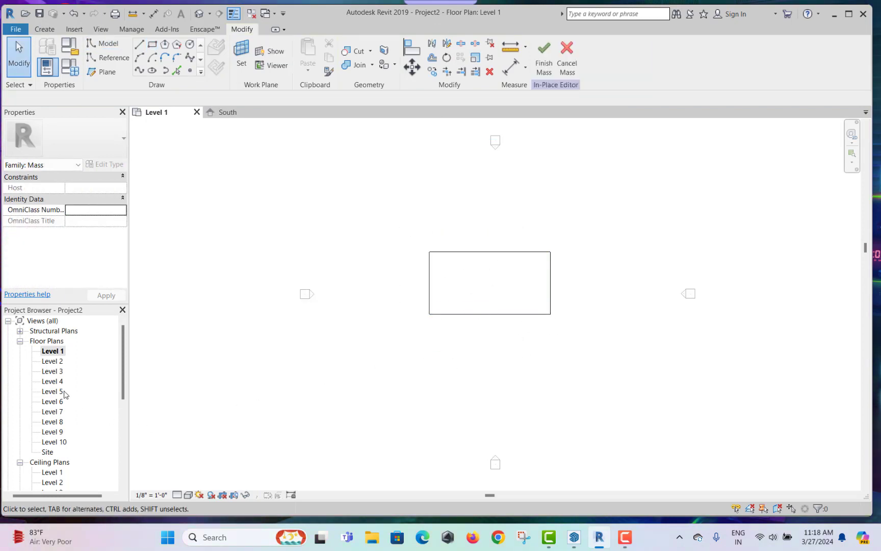
# - Open the Level 5 floor plan and set its underlay base level to Level 1
pyautogui.doubleClick(53, 391)
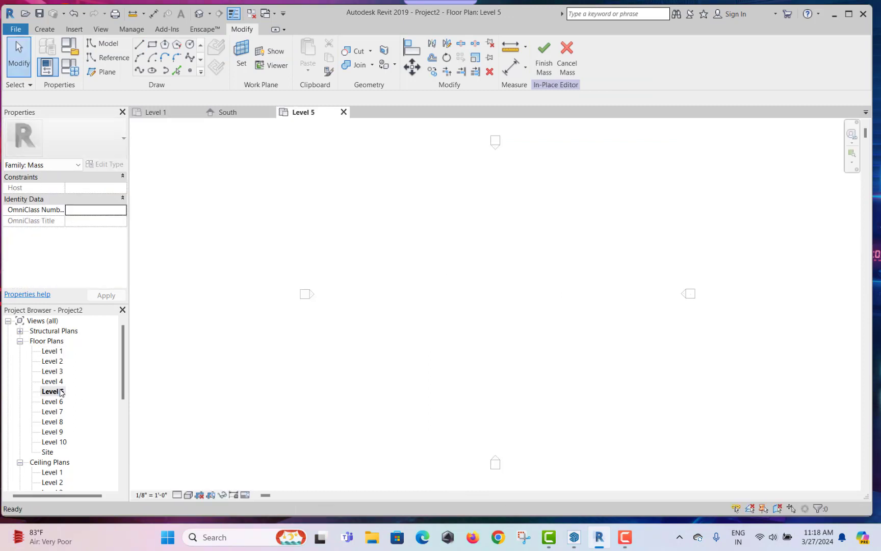
pyautogui.click(53, 391)
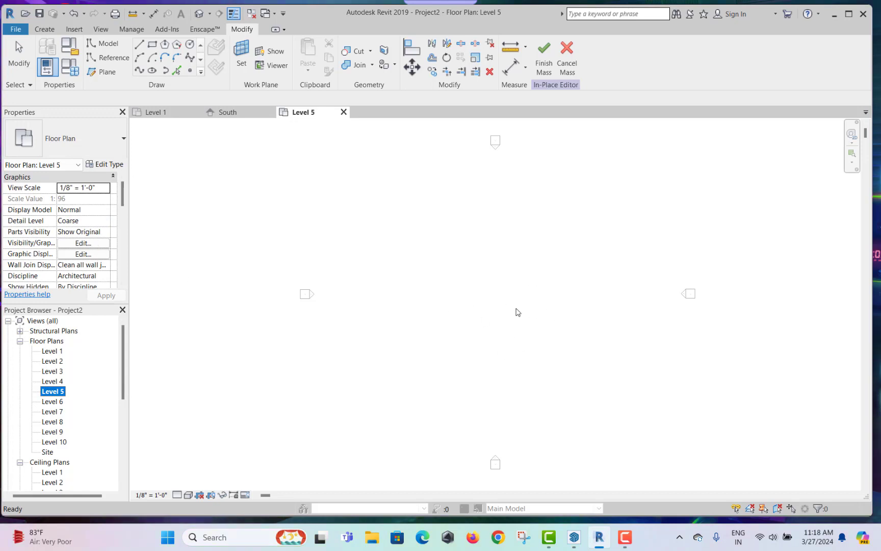
pyautogui.scroll(-2, 100, 258)
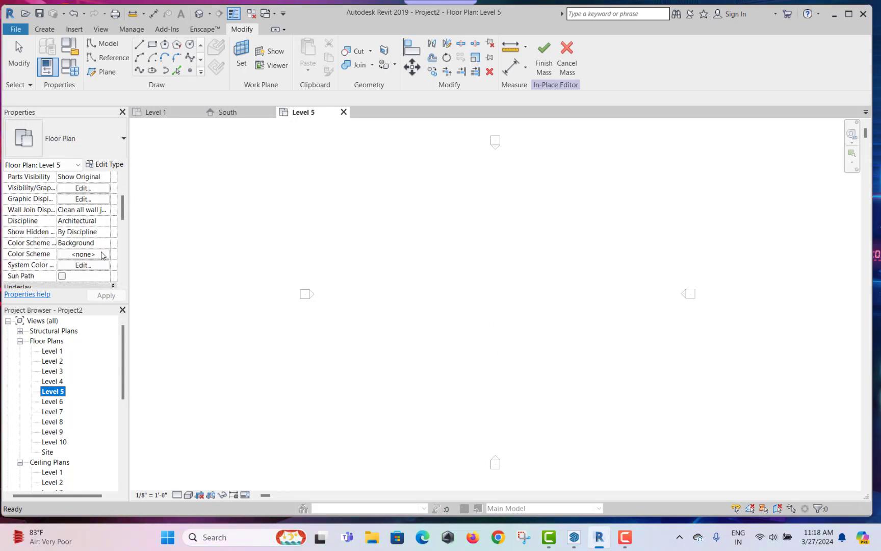
pyautogui.scroll(-2, 76, 260)
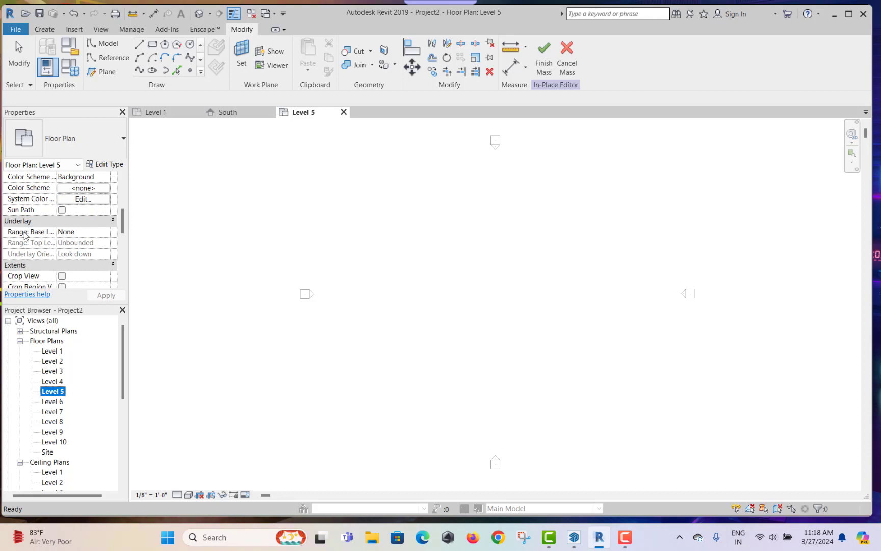
pyautogui.click(87, 232)
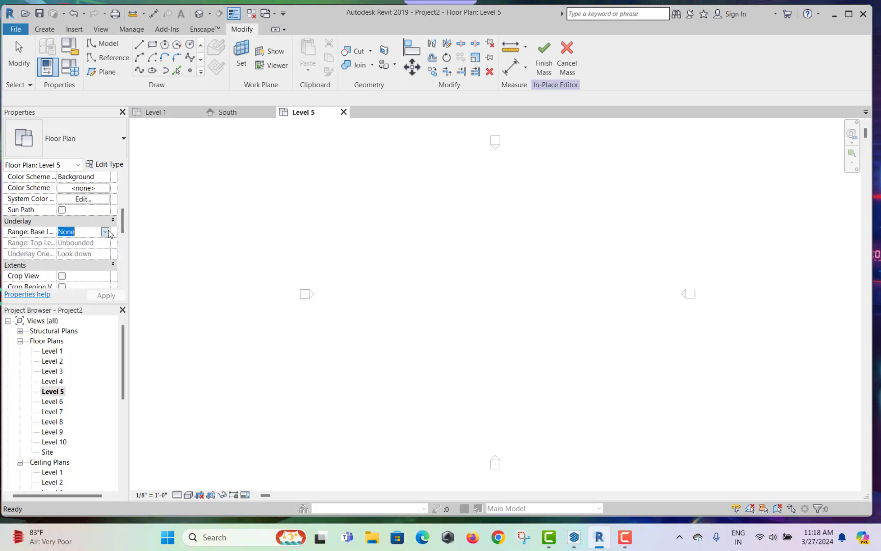
pyautogui.click(105, 232)
pyautogui.click(72, 251)
pyautogui.click(97, 293)
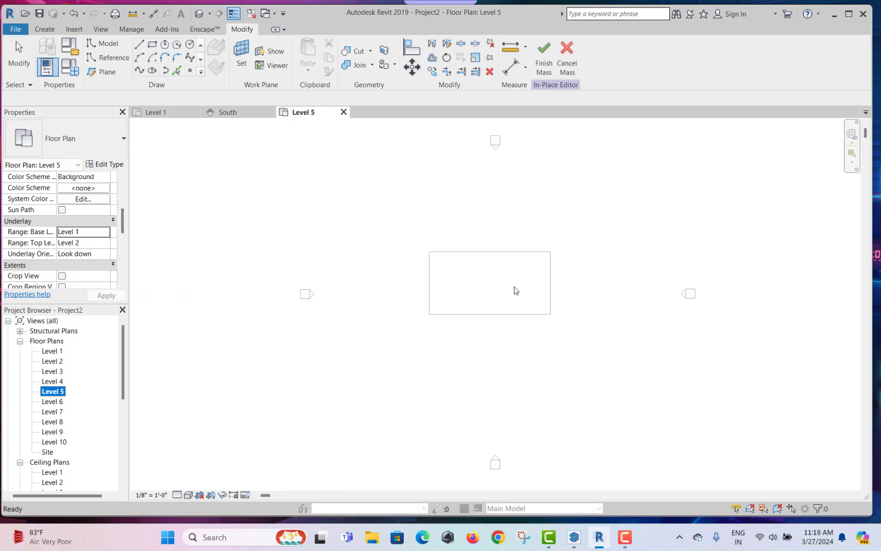
# - Sketch a smaller rectangle on Level 5 inside the underlaid base profile, inset about 8' to 9' at the ends and 5' to 6' along the long sides
pyautogui.click(152, 43)
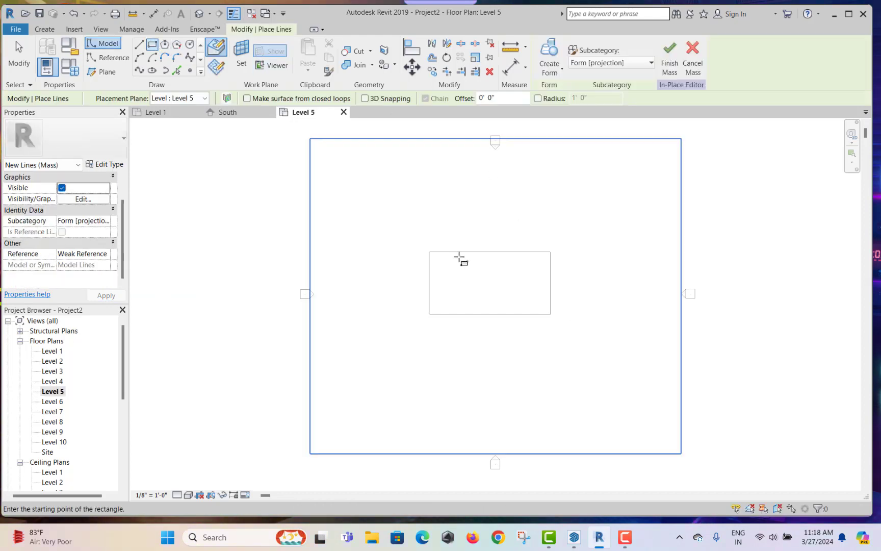
pyautogui.click(451, 264)
pyautogui.click(532, 301)
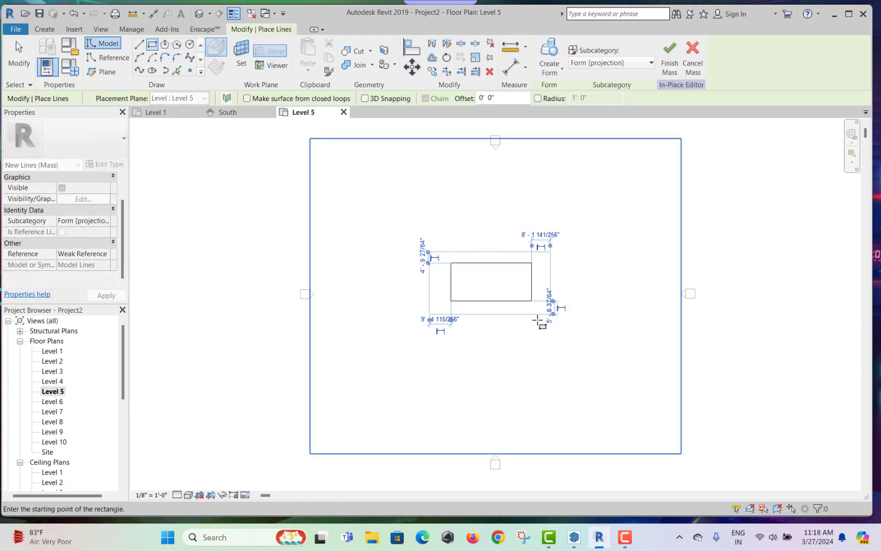
pyautogui.scroll(3, 515, 280)
pyautogui.scroll(2, 492, 274)
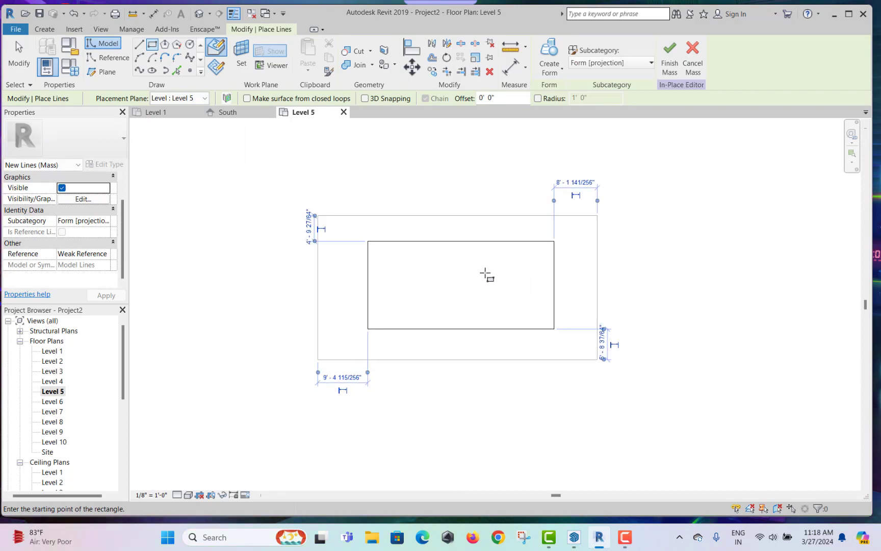
# - Open the Level 10 floor plan and set its underlay base level to Level 5
pyautogui.doubleClick(60, 441)
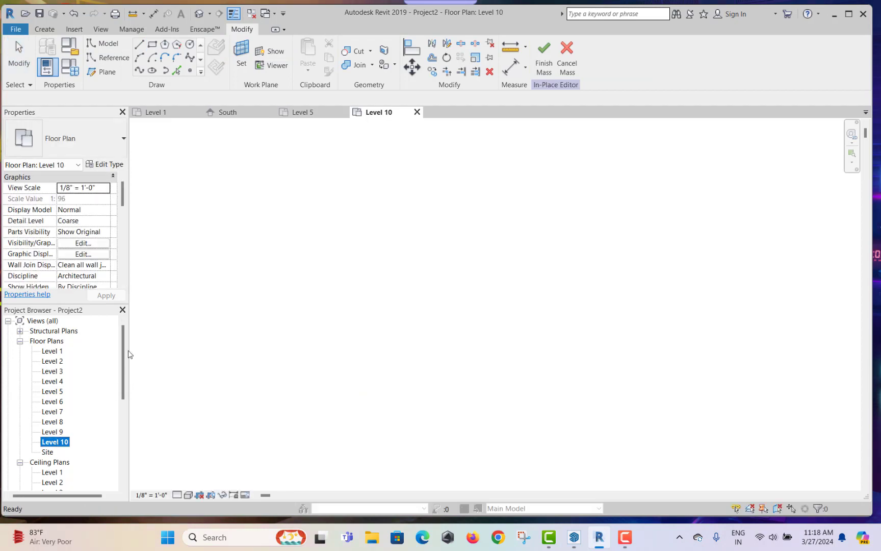
pyautogui.scroll(-3, 98, 266)
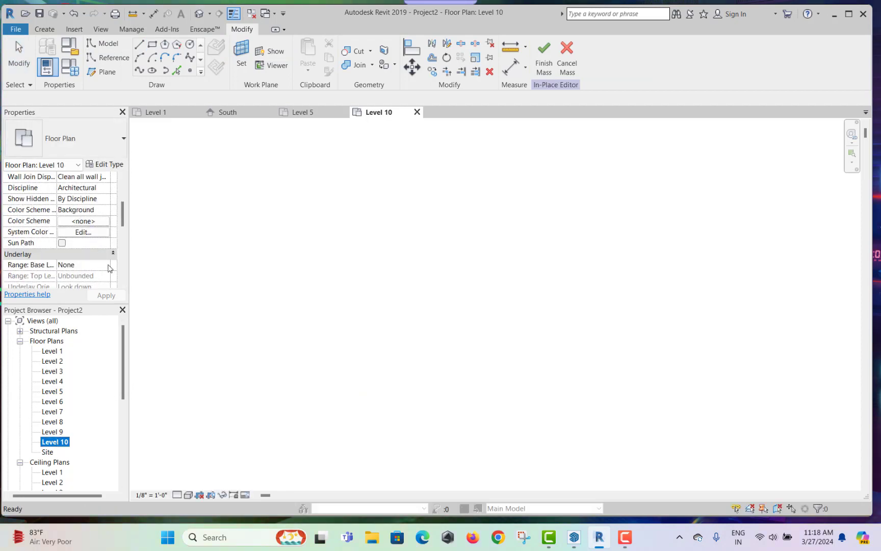
pyautogui.click(107, 264)
pyautogui.click(73, 320)
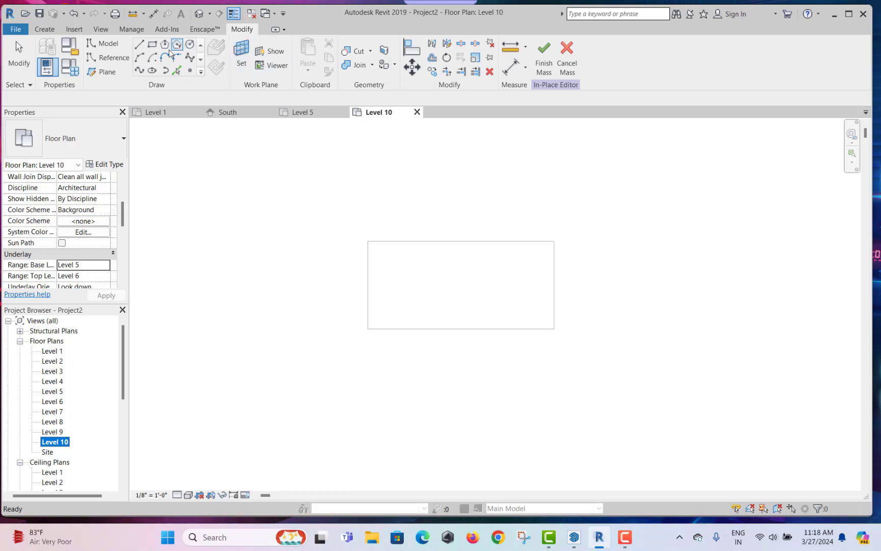
# - Sketch a small rectangle on Level 10 inside the underlaid profile, about 14' and 11' from its ends and 6' and 4' from its long sides
pyautogui.click(153, 46)
pyautogui.click(442, 274)
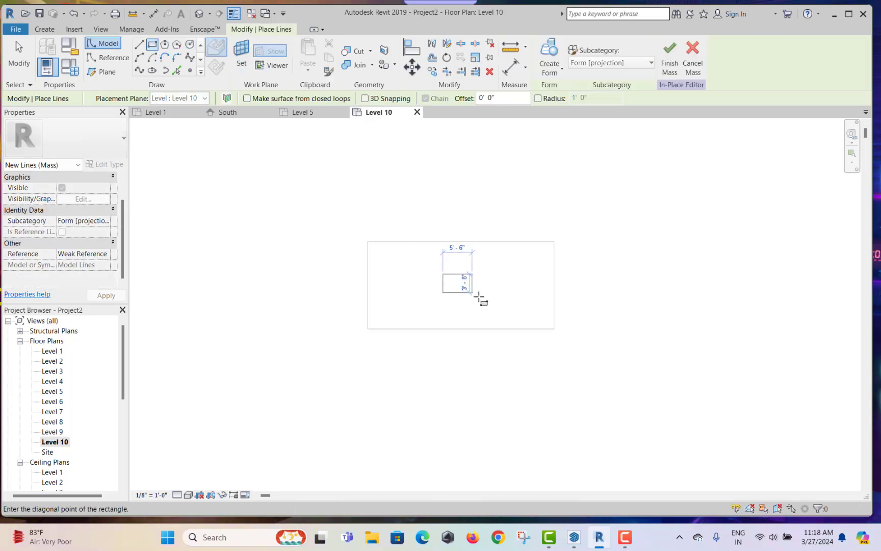
pyautogui.click(493, 306)
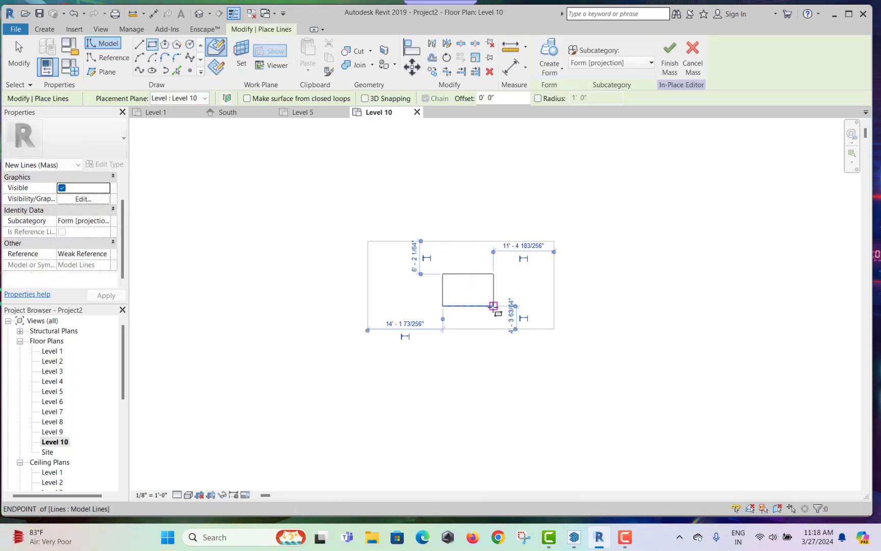
pyautogui.press('Escape')
# - Rotate the Level 10 rectangle about 10° counterclockwise around its centre
pyautogui.moveTo(432, 265); pyautogui.dragTo(522, 336)
pyautogui.click(447, 57)
pyautogui.click(525, 325)
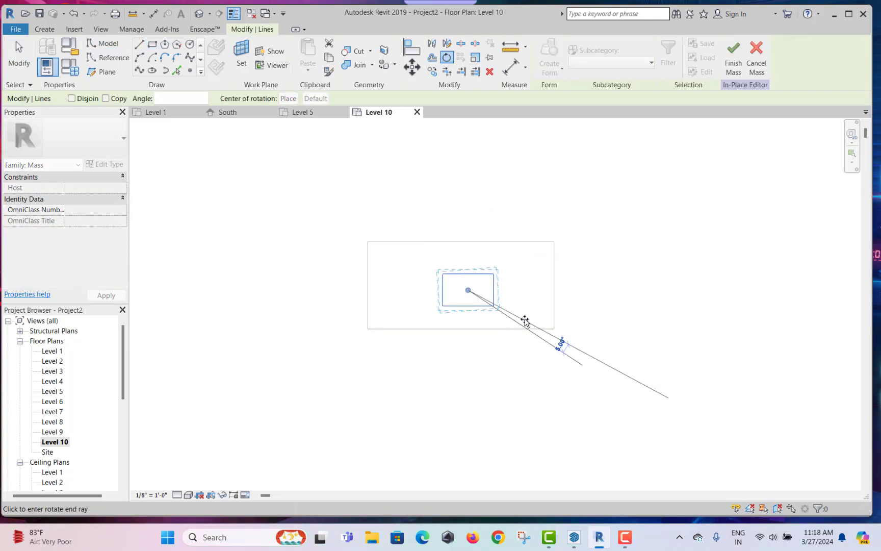
pyautogui.click(528, 312)
pyautogui.press('Escape')
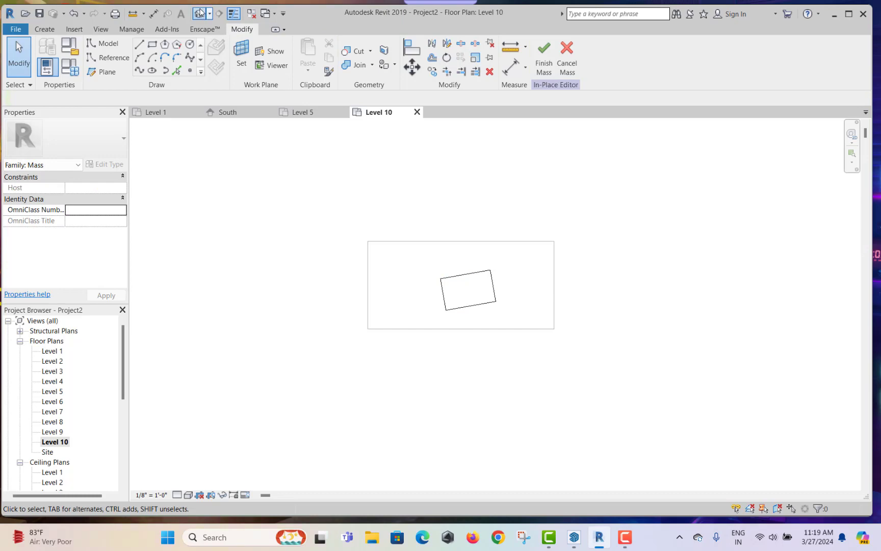
# - Create a solid form in the 3D view from the Level 1, Level 5 and Level 10 profiles
pyautogui.click(200, 12)
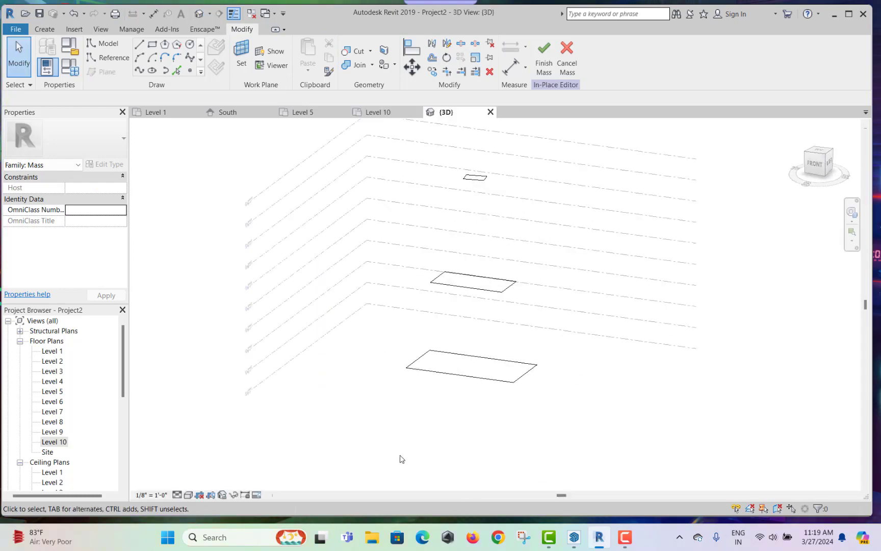
pyautogui.moveTo(290, 422)
pyautogui.mouseDown()
pyautogui.moveTo(419, 370)
pyautogui.moveTo(596, 182)
pyautogui.moveTo(608, 149)
pyautogui.mouseUp()
pyautogui.click(559, 71)
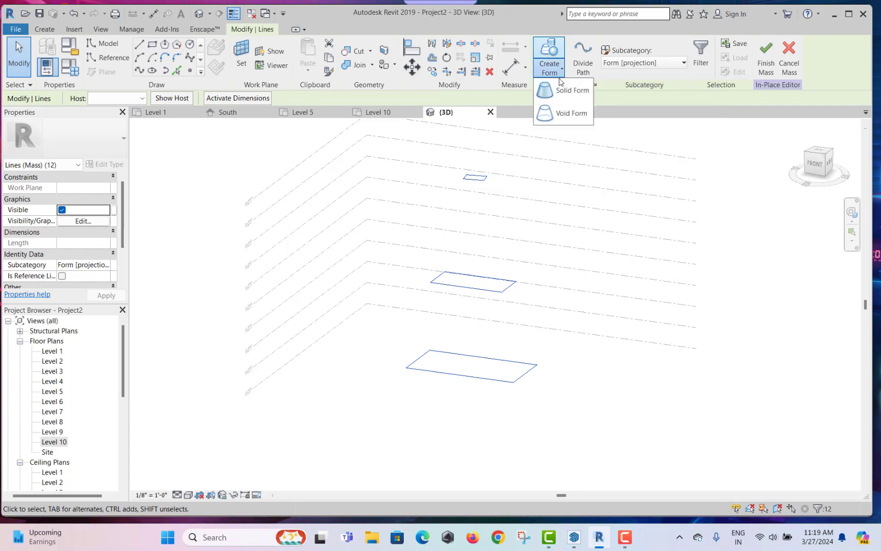
pyautogui.click(563, 96)
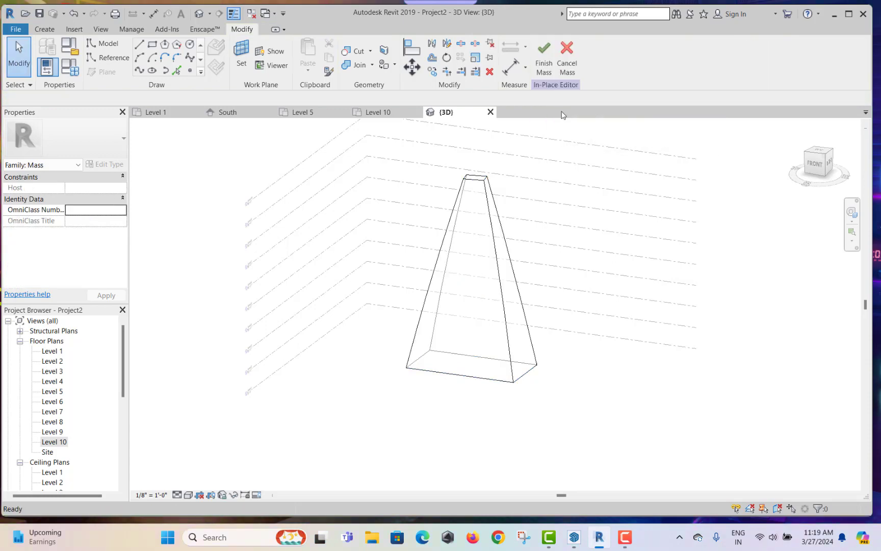
# - Set the 3D view's visual style to Shaded and view the mass form from another side
pyautogui.moveTo(547, 344)
pyautogui.keyDown('shift'); pyautogui.mouseDown(button='middle')
pyautogui.moveTo(293, 334)
pyautogui.moveTo(409, 311)
pyautogui.mouseUp(button='middle'); pyautogui.keyUp('shift')
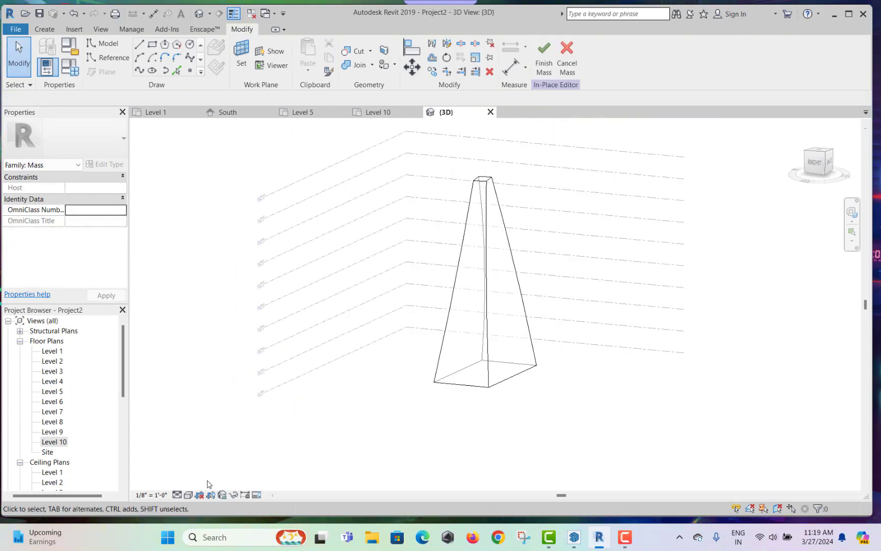
pyautogui.click(188, 494)
pyautogui.click(211, 454)
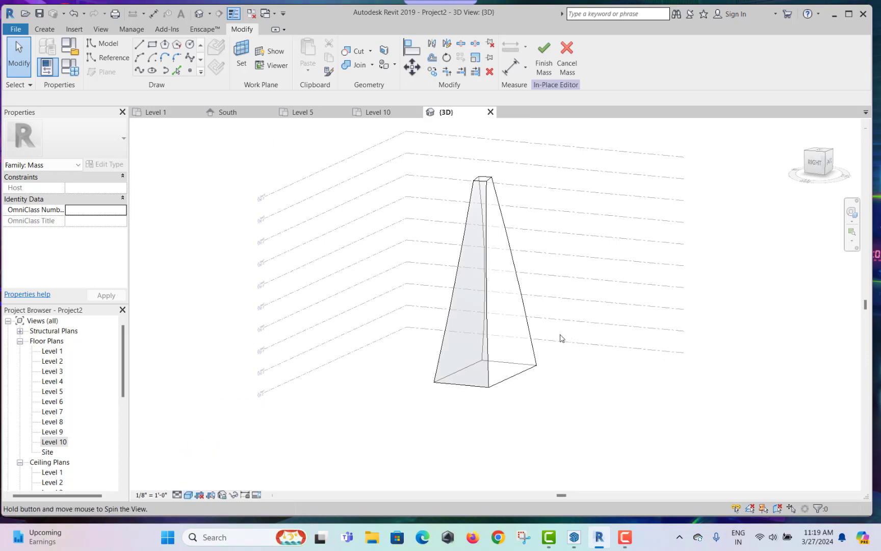
pyautogui.keyDown('shift'); pyautogui.moveTo(577, 356); pyautogui.dragTo(507, 258, button='middle'); pyautogui.keyUp('shift')
# - Clear the form selection and finish the in-place mass
pyautogui.click(512, 244)
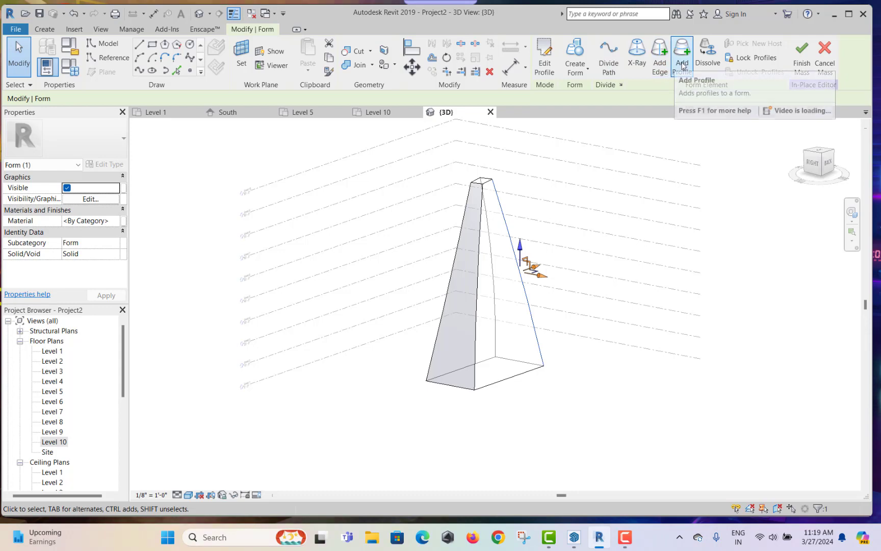
pyautogui.press('Escape')
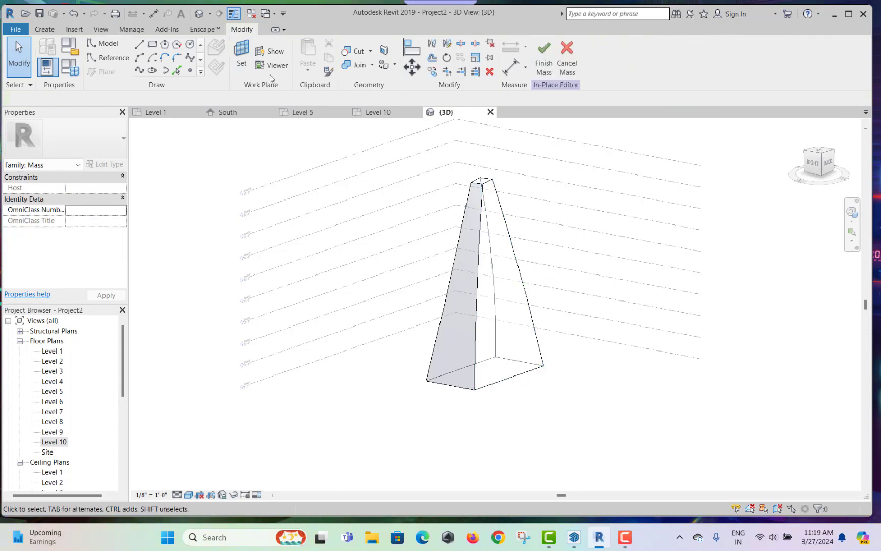
pyautogui.click(544, 60)
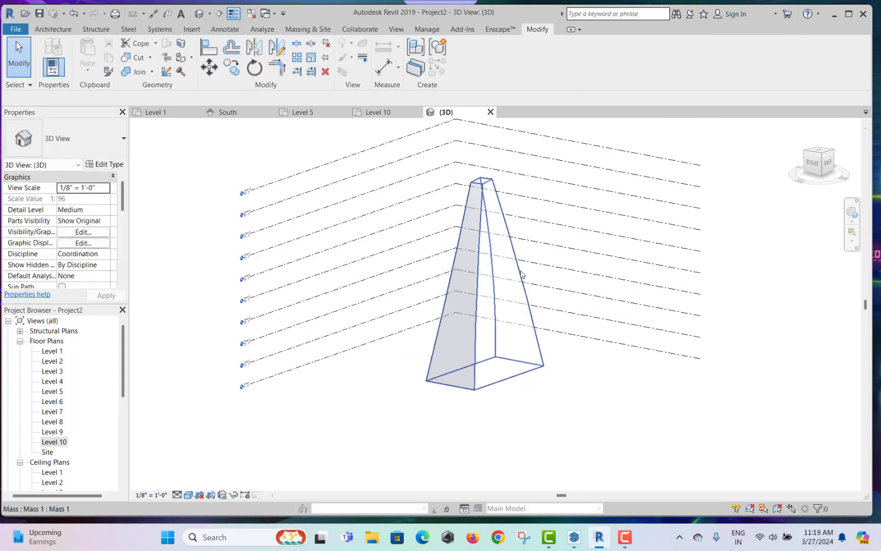
# - Add mass floors to the tower mass at every level from Level 1 to Level 10
pyautogui.click(521, 274)
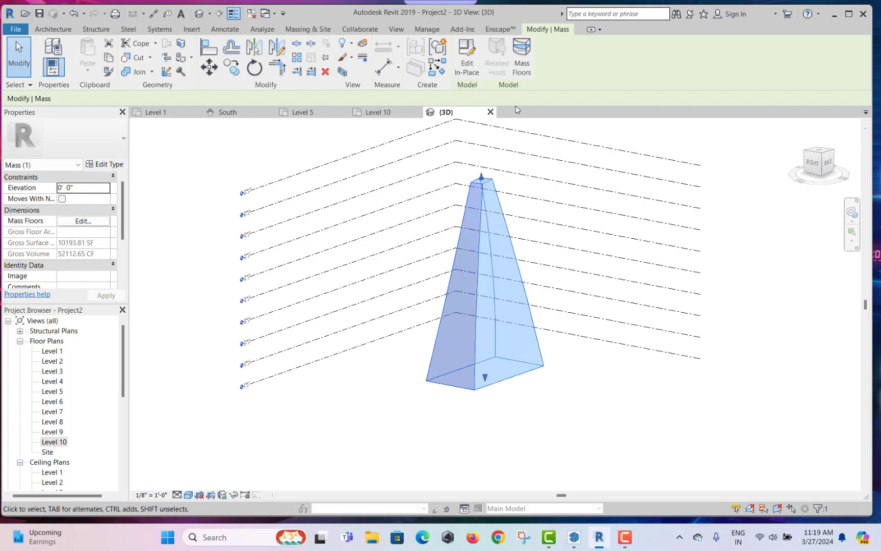
pyautogui.click(522, 69)
pyautogui.click(467, 159)
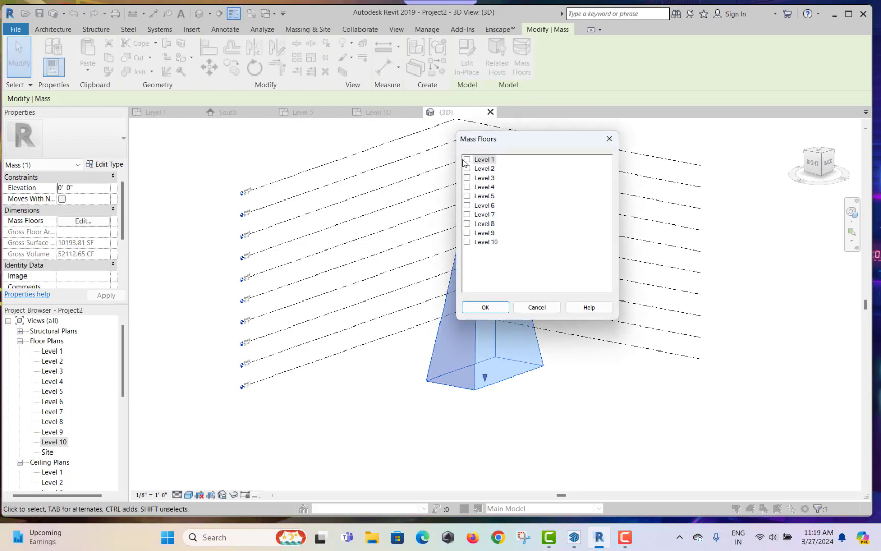
pyautogui.click(467, 169)
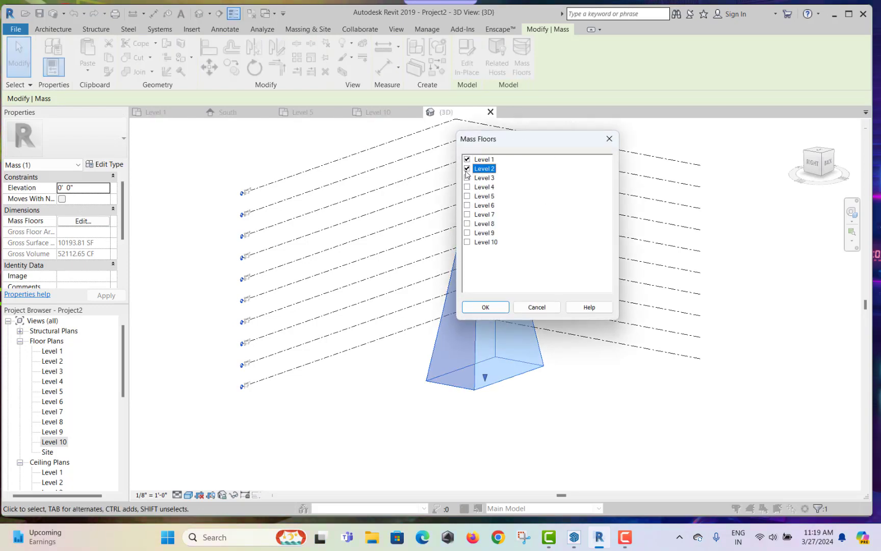
pyautogui.click(467, 215)
pyautogui.click(467, 224)
pyautogui.click(467, 242)
pyautogui.click(467, 232)
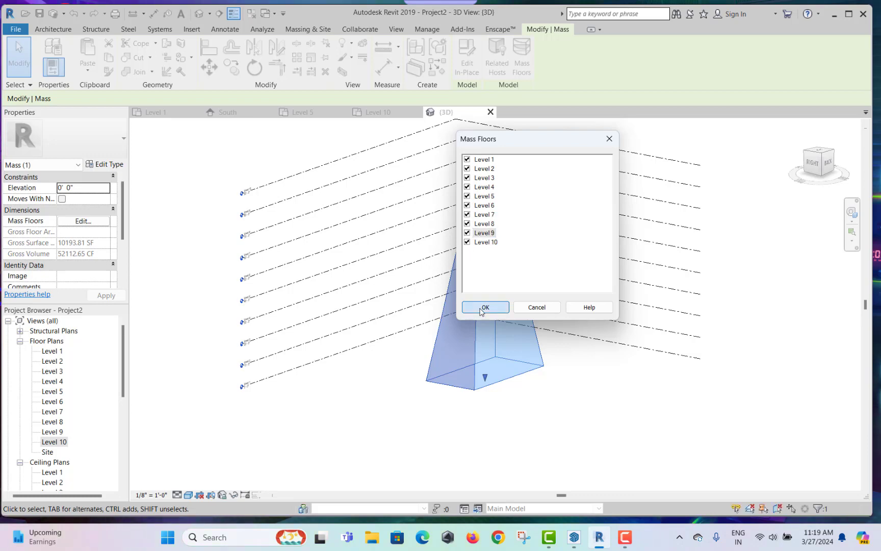
pyautogui.click(480, 309)
pyautogui.click(590, 390)
# - Create Generic - 12" floors by face on all of the tower's mass floors
pyautogui.scroll(2, 527, 267)
pyautogui.moveTo(559, 285)
pyautogui.keyDown('shift'); pyautogui.mouseDown(button='middle')
pyautogui.moveTo(517, 298)
pyautogui.moveTo(546, 293)
pyautogui.mouseUp(button='middle'); pyautogui.keyUp('shift')
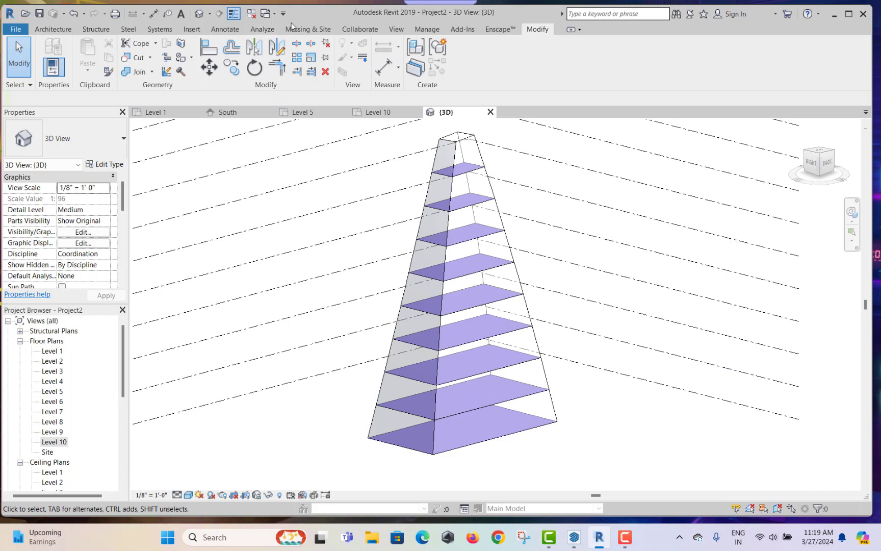
pyautogui.click(321, 29)
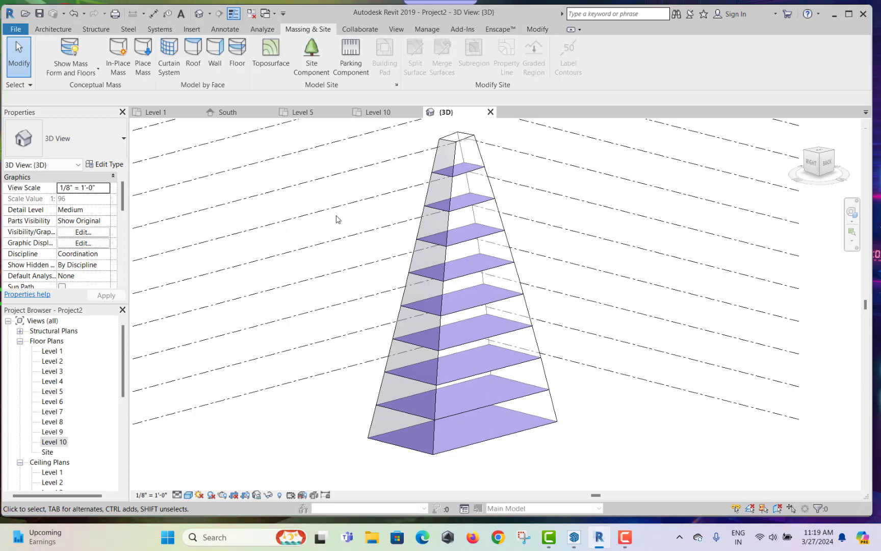
pyautogui.click(237, 75)
pyautogui.scroll(-1, 367, 134)
pyautogui.moveTo(527, 143); pyautogui.dragTo(331, 406)
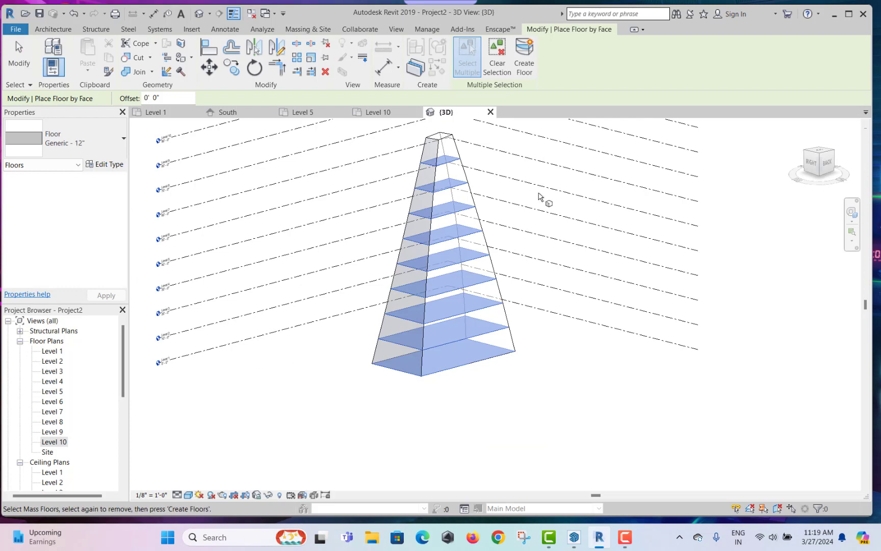
pyautogui.click(532, 74)
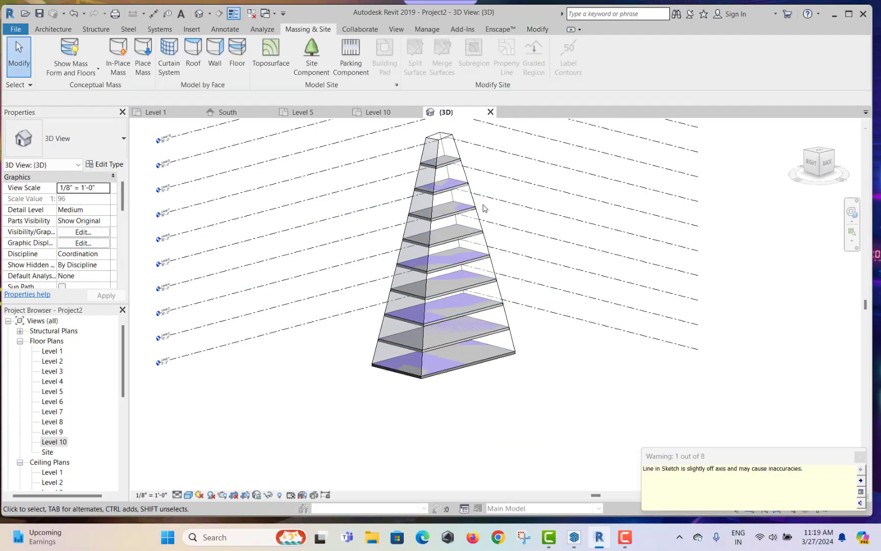
# - Place Generic - 8" walls by face on three sides of the tower mass, leaving the wide back face open
pyautogui.keyDown('shift'); pyautogui.moveTo(482, 204); pyautogui.dragTo(459, 224, button='middle'); pyautogui.keyUp('shift')
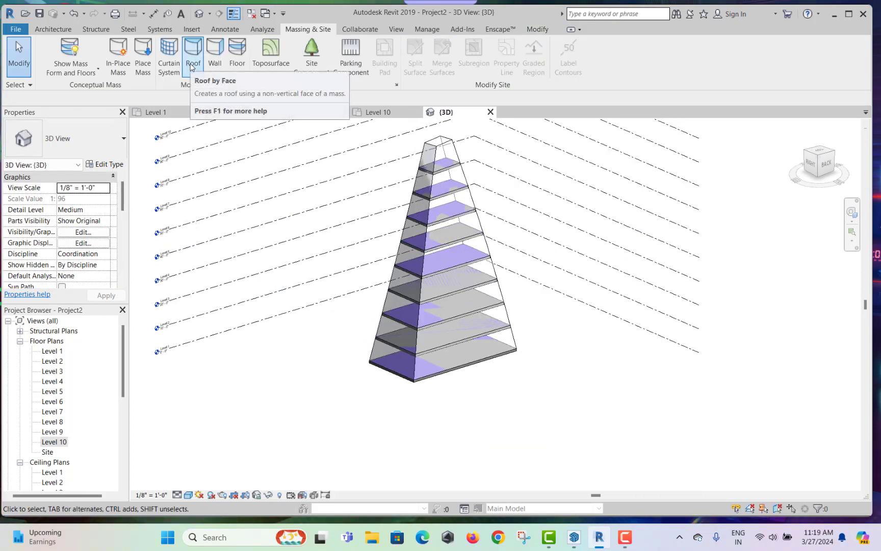
pyautogui.click(214, 57)
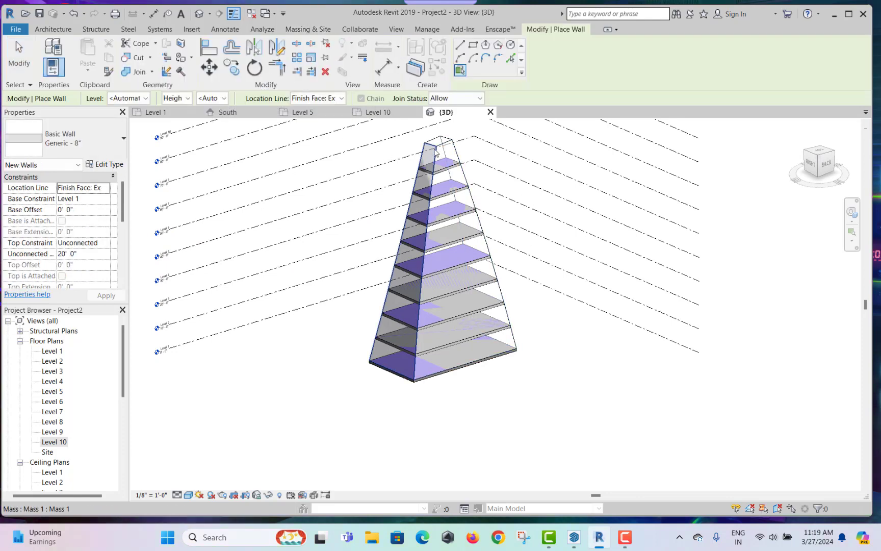
pyautogui.keyDown('shift'); pyautogui.moveTo(435, 152); pyautogui.dragTo(395, 155, button='middle'); pyautogui.keyUp('shift')
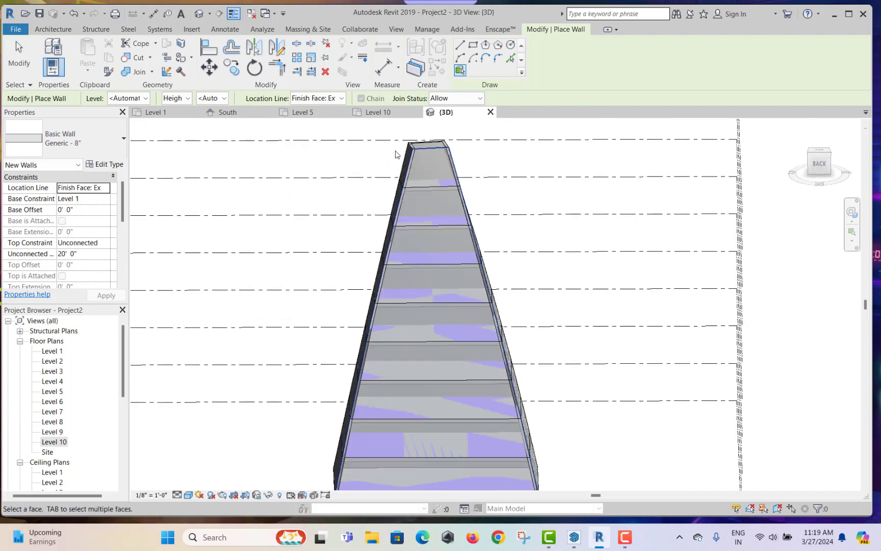
pyautogui.scroll(-3, 396, 154)
pyautogui.keyDown('shift'); pyautogui.moveTo(434, 291); pyautogui.dragTo(505, 278, button='middle'); pyautogui.keyUp('shift')
pyautogui.press('Escape')
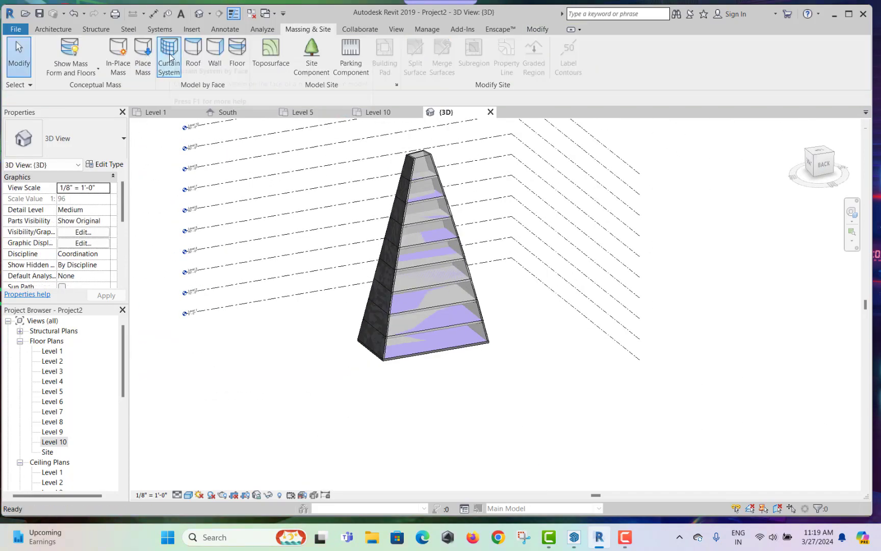
# - Create a 5' x 10' curtain system by face on the tower's open back face
pyautogui.click(170, 56)
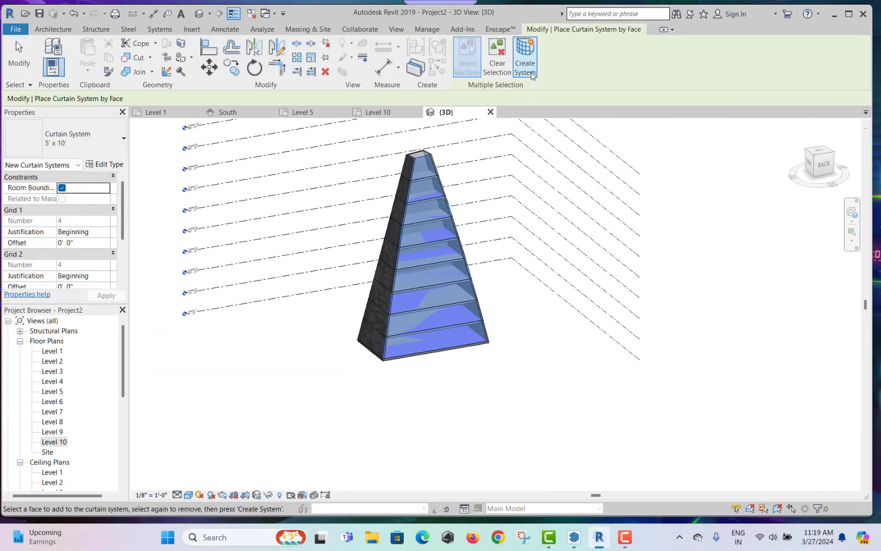
pyautogui.click(525, 59)
pyautogui.press('Escape')
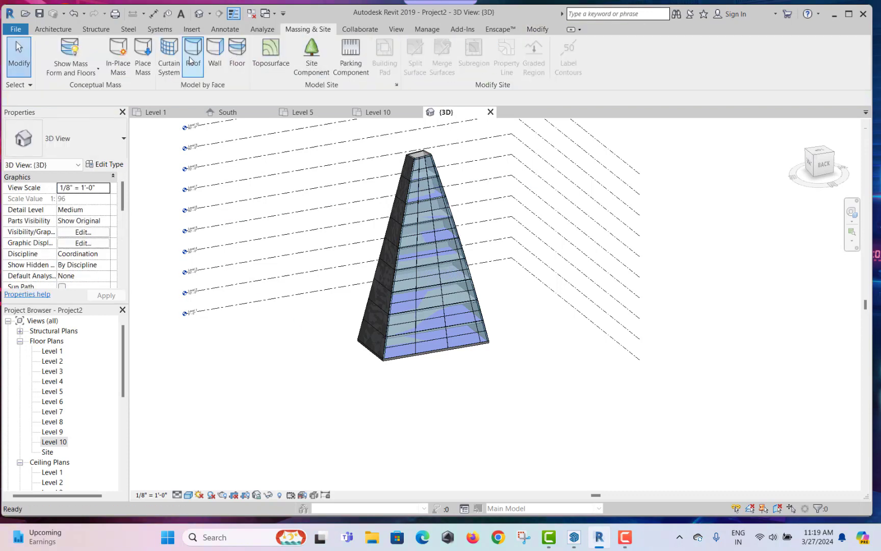
# - Add 2.5" x 5" rectangular mullions to all grid lines of the back face's curtain system
pyautogui.click(63, 31)
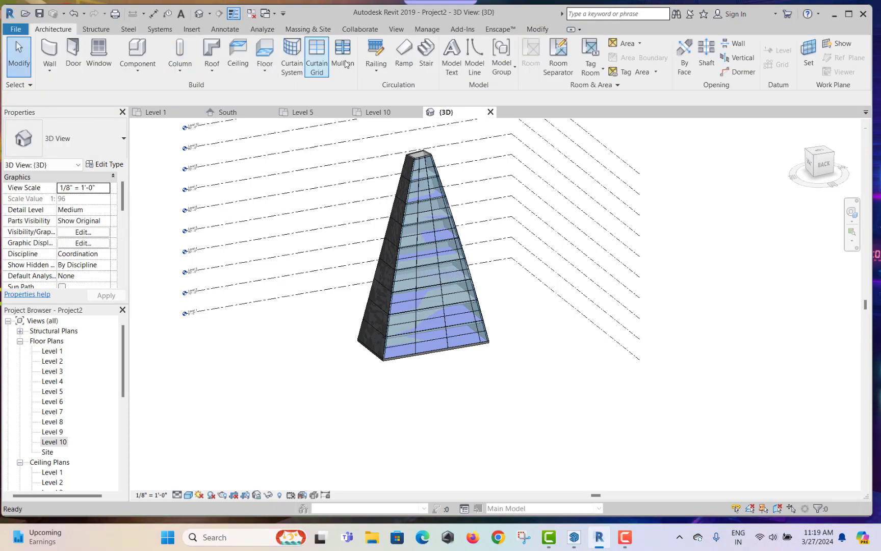
pyautogui.click(343, 55)
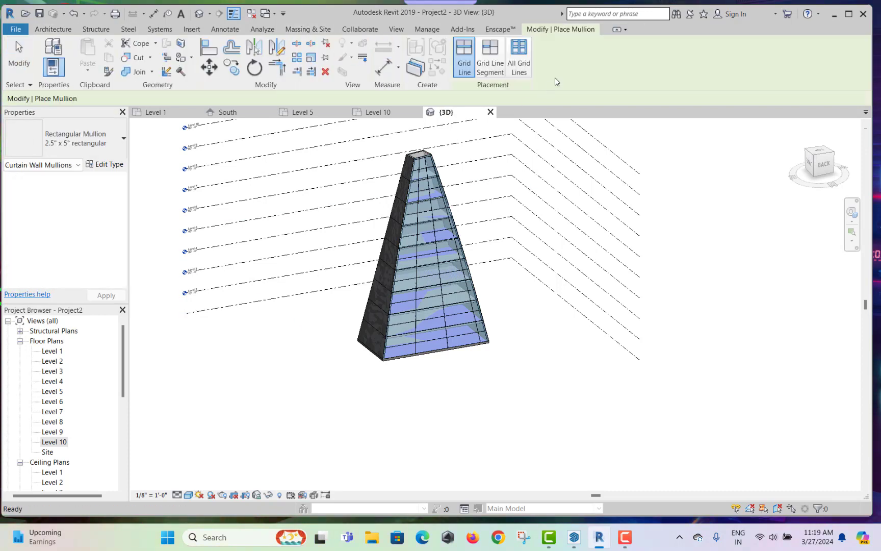
pyautogui.click(430, 195)
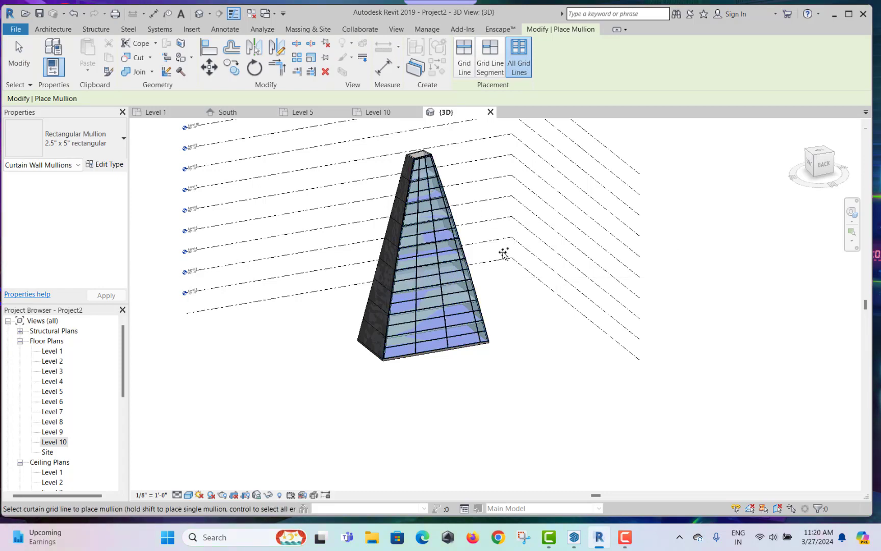
pyautogui.press('Escape')
# - Examine the tower's walls, curtain panels and mullions up close and from several angles
pyautogui.scroll(3, 505, 255)
pyautogui.scroll(-5, 517, 271)
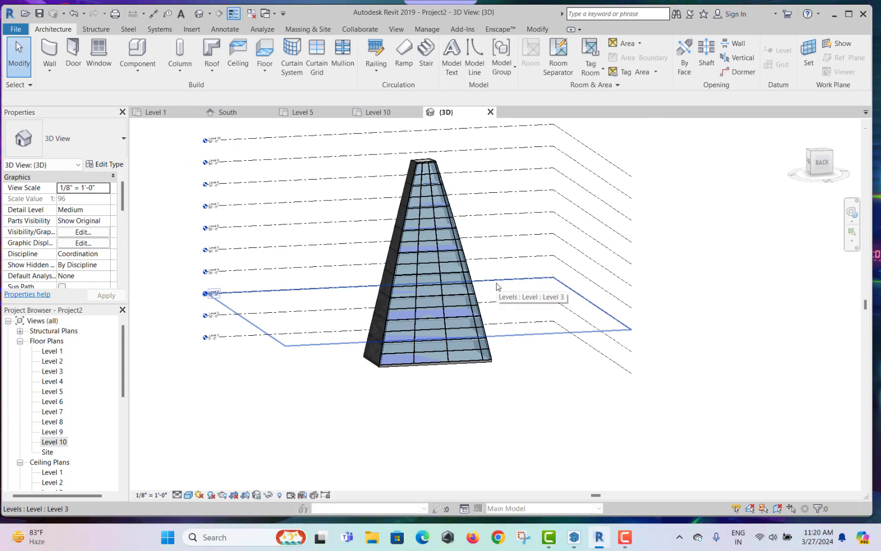
pyautogui.keyDown('shift'); pyautogui.moveTo(489, 291); pyautogui.dragTo(506, 263, button='middle'); pyautogui.keyUp('shift')
pyautogui.scroll(-1, 506, 263)
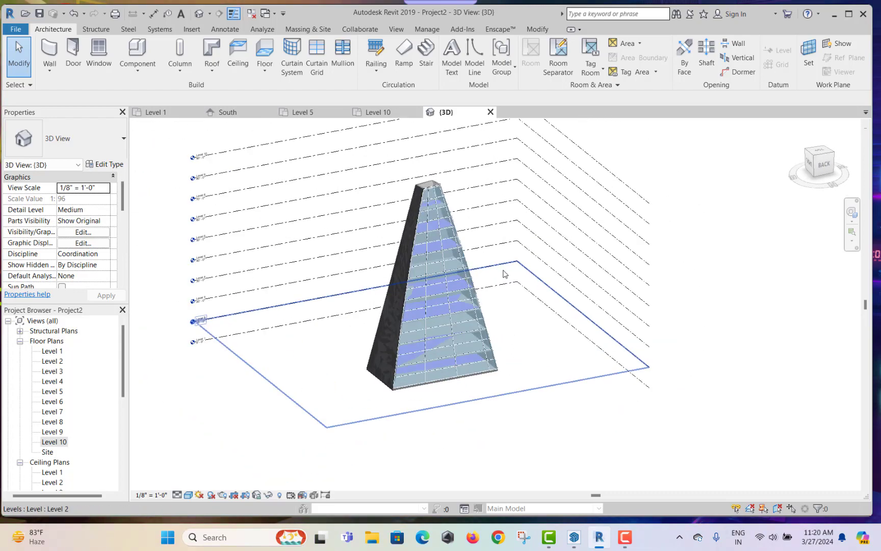
pyautogui.scroll(1, 503, 275)
pyautogui.keyDown('shift'); pyautogui.moveTo(521, 309); pyautogui.dragTo(479, 326, button='middle'); pyautogui.keyUp('shift')
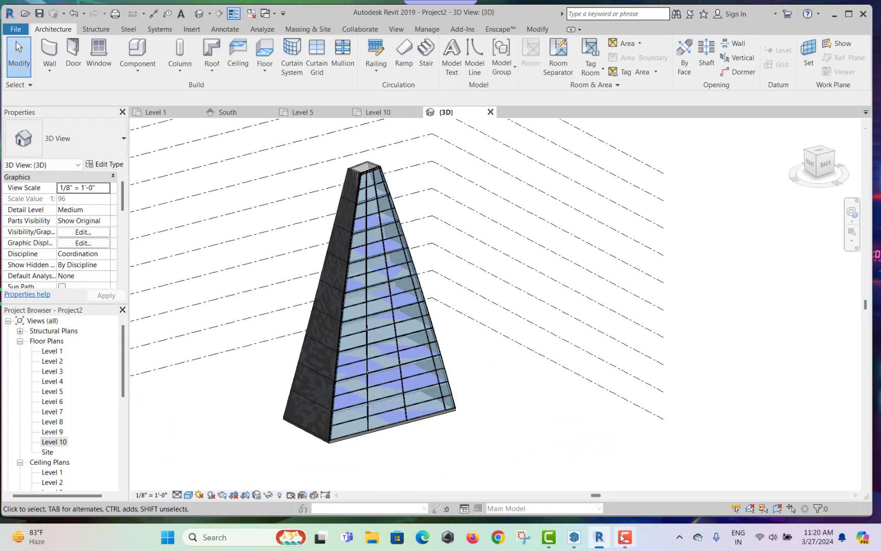